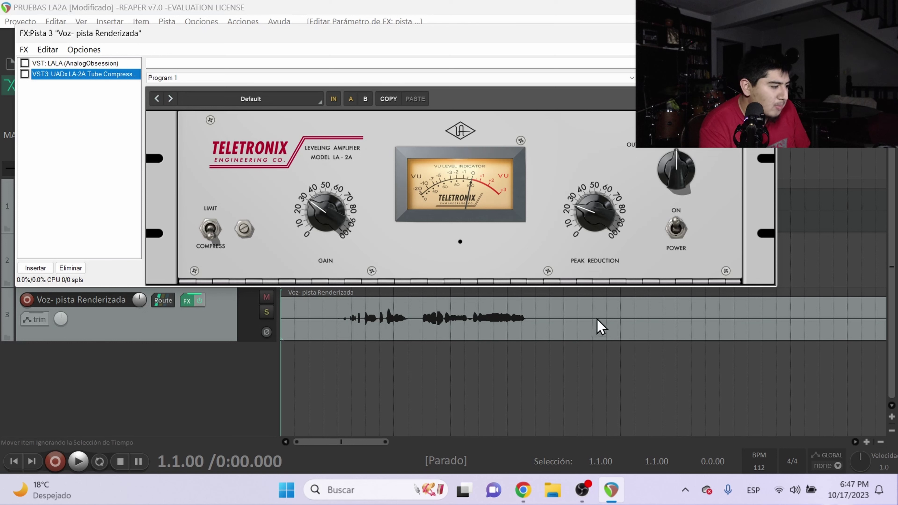
Close the vocal track's FX chain and inspect the vocal item's properties and track 2's Tone Generator.
left_click(764, 34)
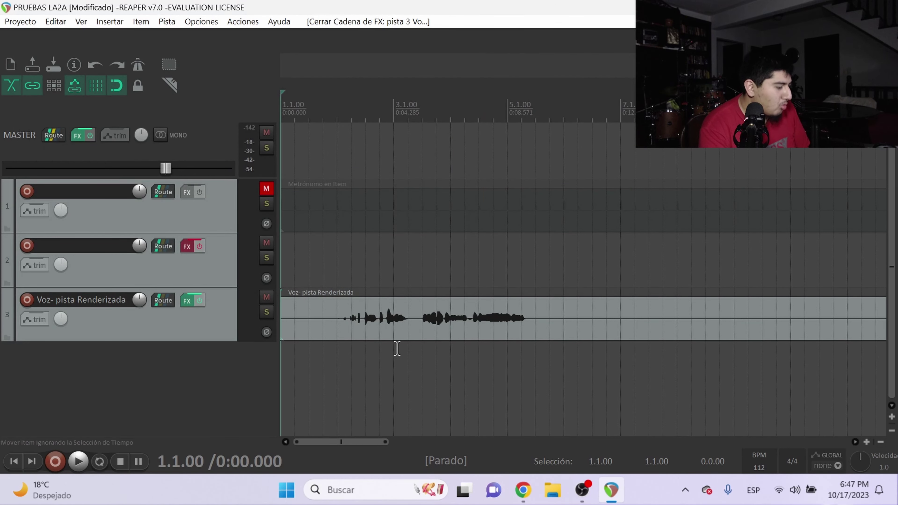
double_click(408, 336)
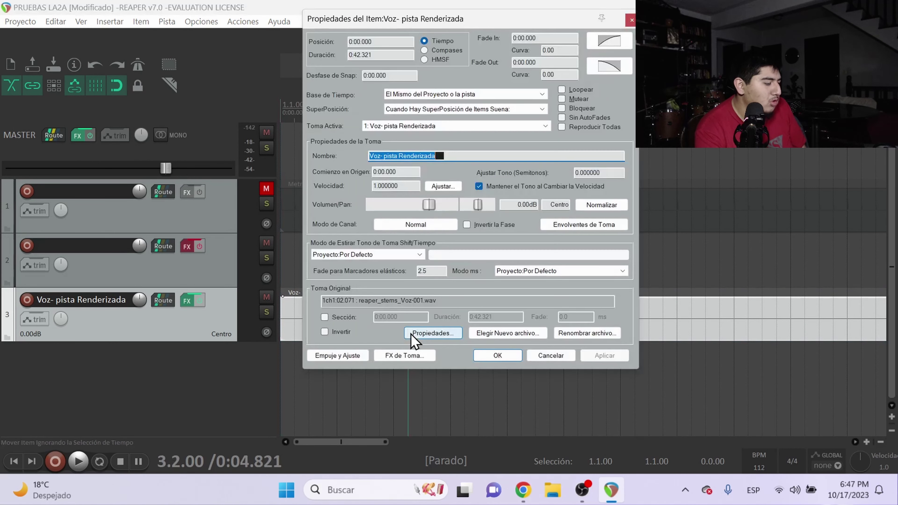
left_click(631, 21)
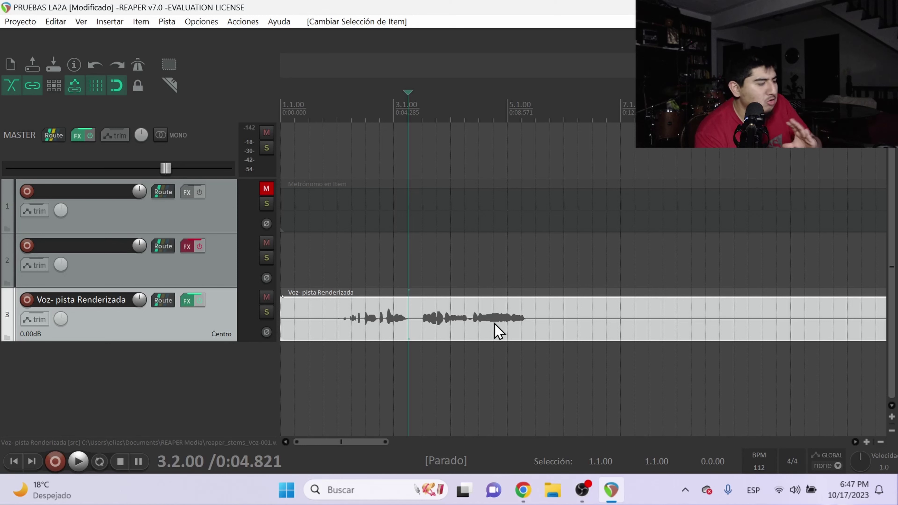
left_click(188, 246)
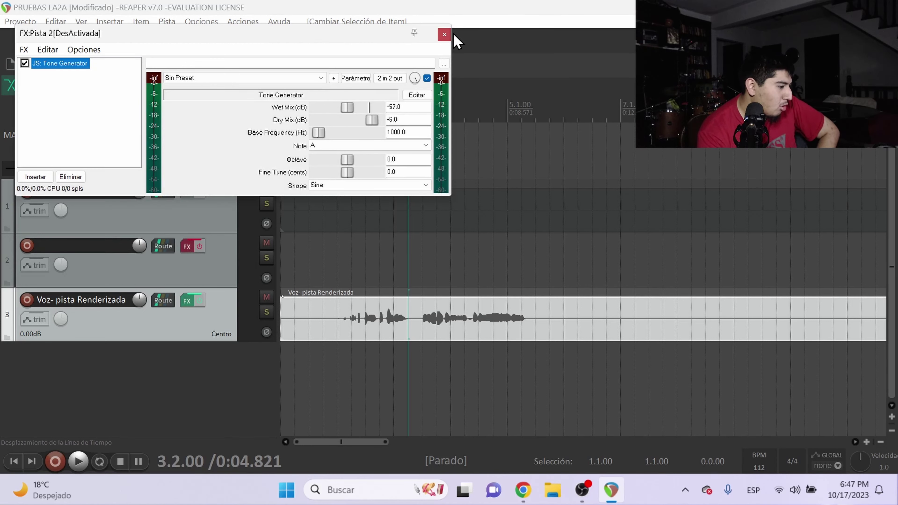
left_click(444, 34)
Show the mixer and open the Frequency Spectrum Analyzer Meter on the master track.
key("ctrl+m")
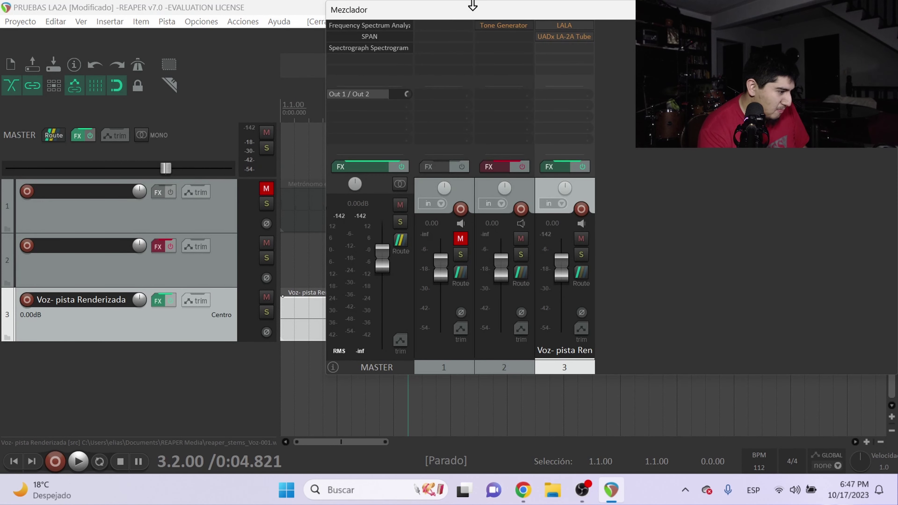
left_click(393, 25)
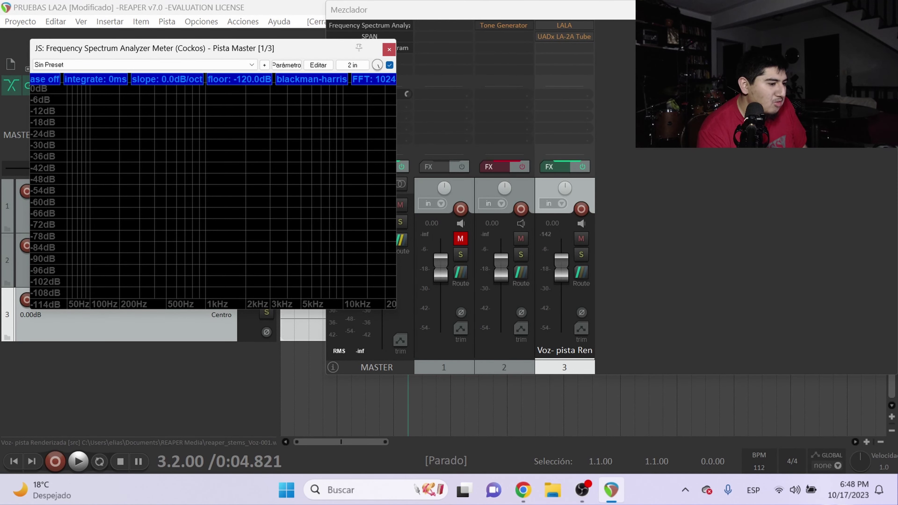
left_click(575, 27)
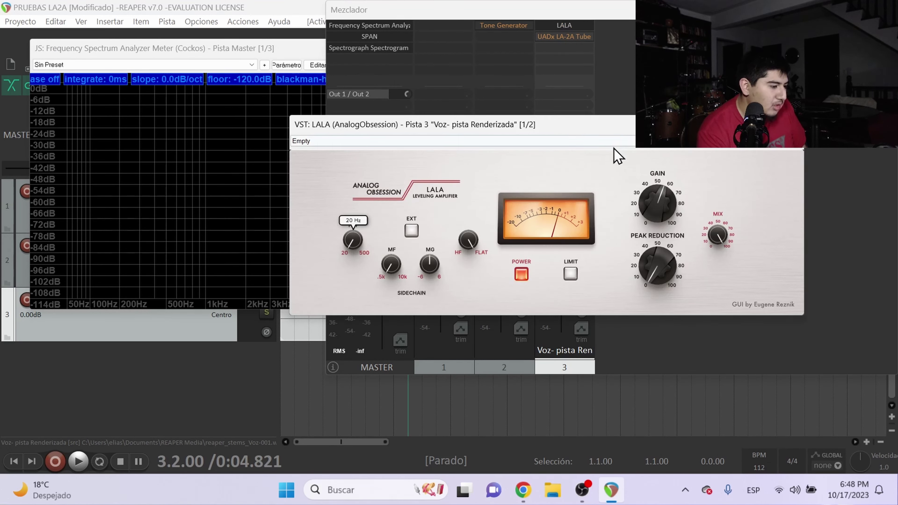
left_click(798, 141)
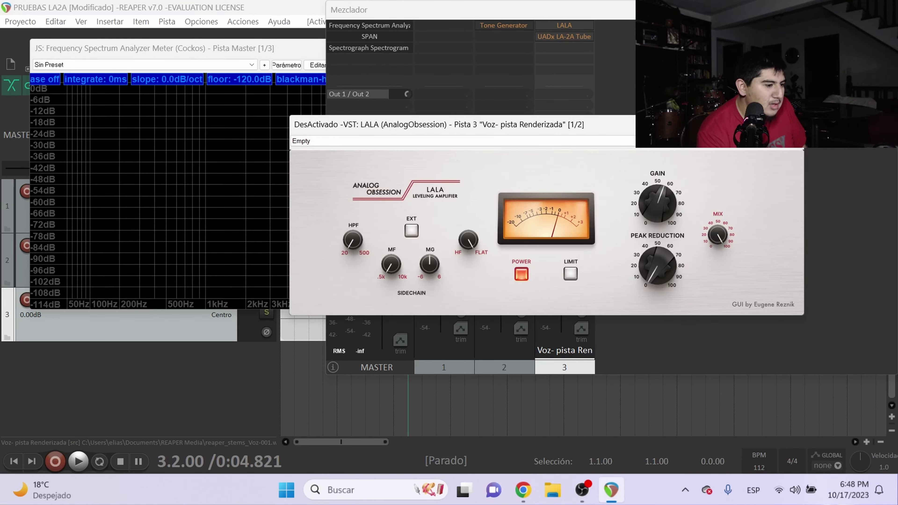
left_click(889, 10)
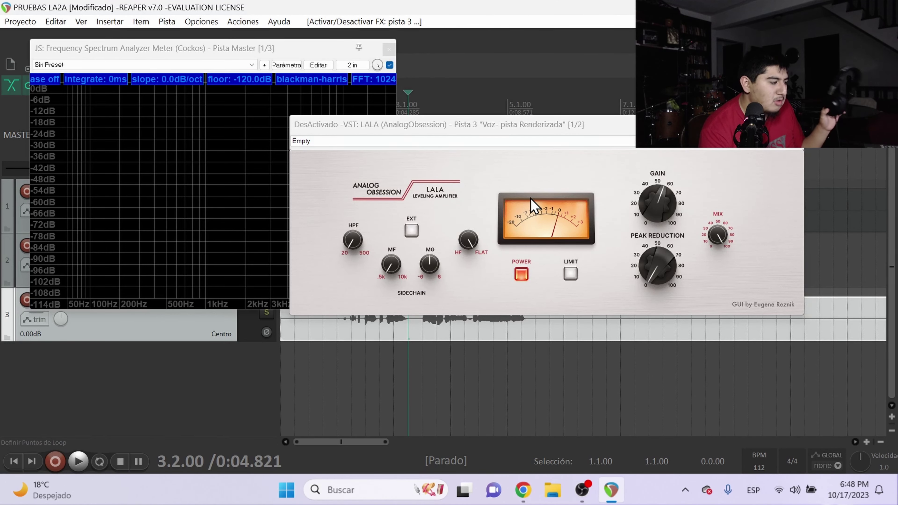
left_click(797, 125)
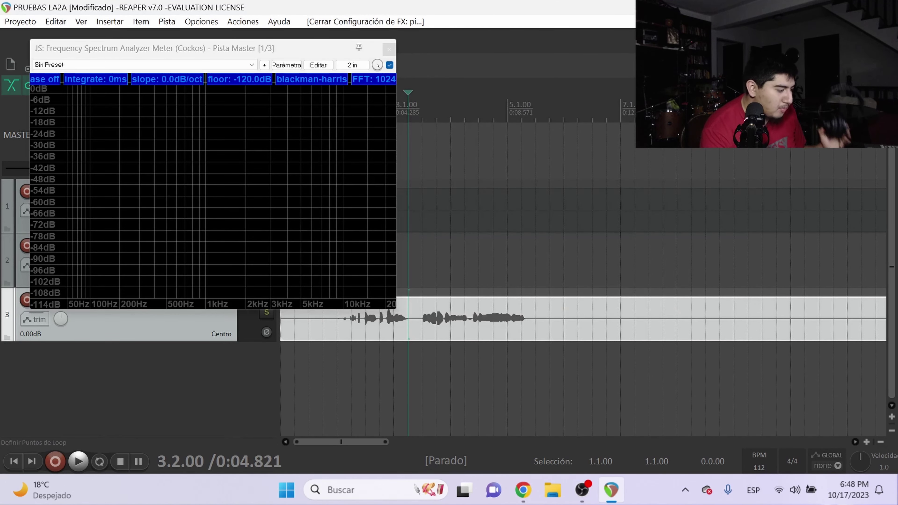
key("ctrl+m")
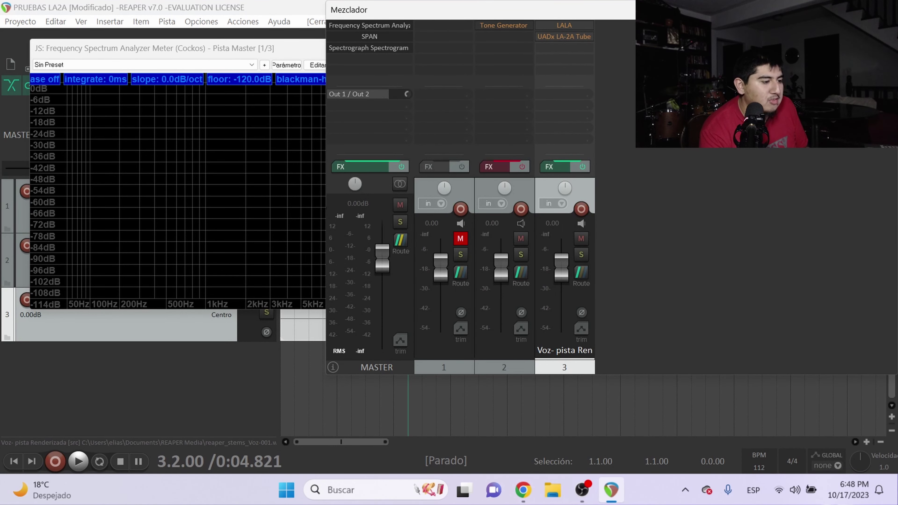
left_click(888, 9)
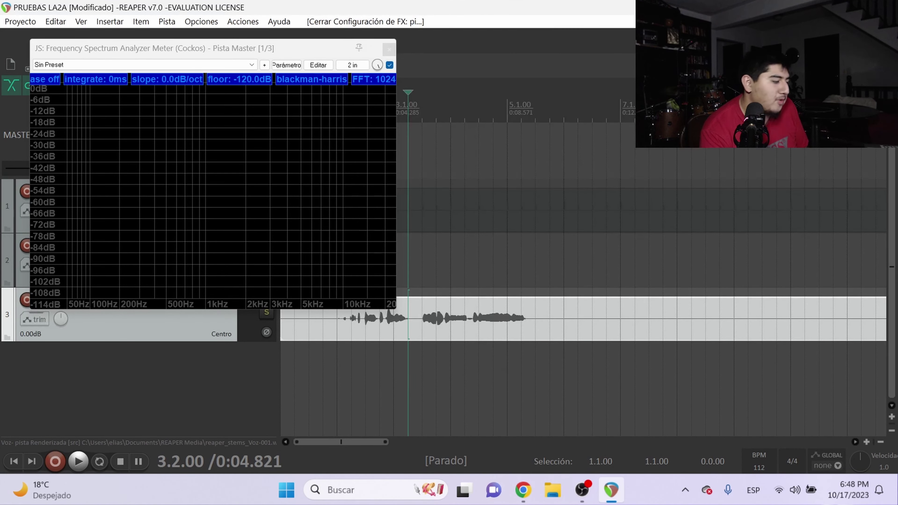
Play the unprocessed vocal from the project start and examine its spectrum in the analyzer.
left_click(10, 459)
key("space")
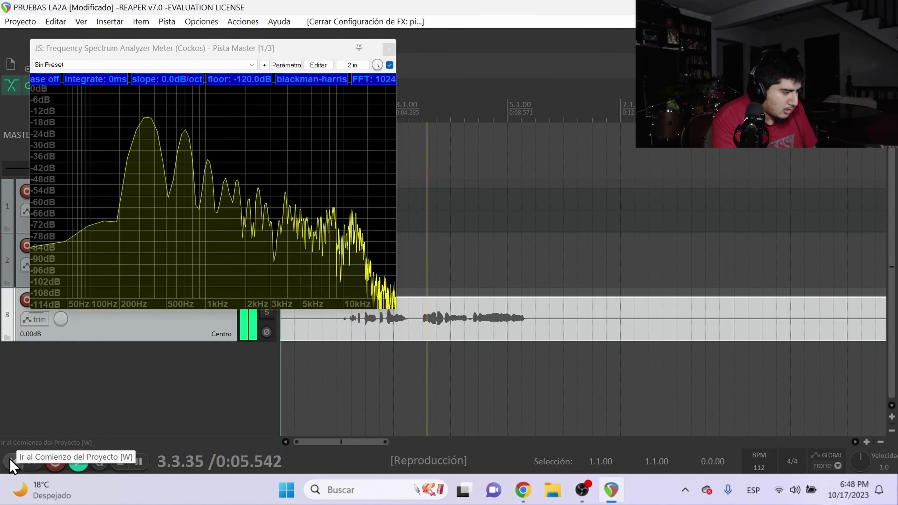
key("ctrl+m")
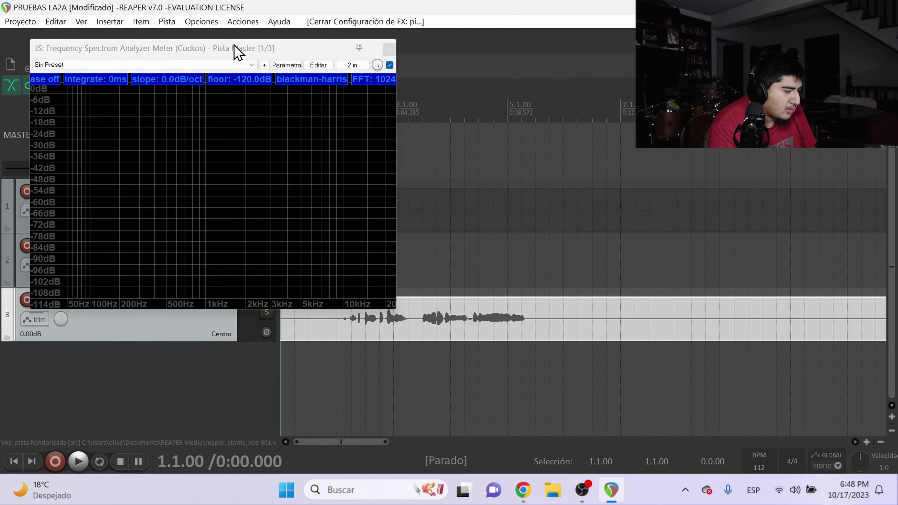
Move the spectrum analyzer aside and enable the LALA compressor on the vocal track.
left_click_drag(237, 49, 149, 43)
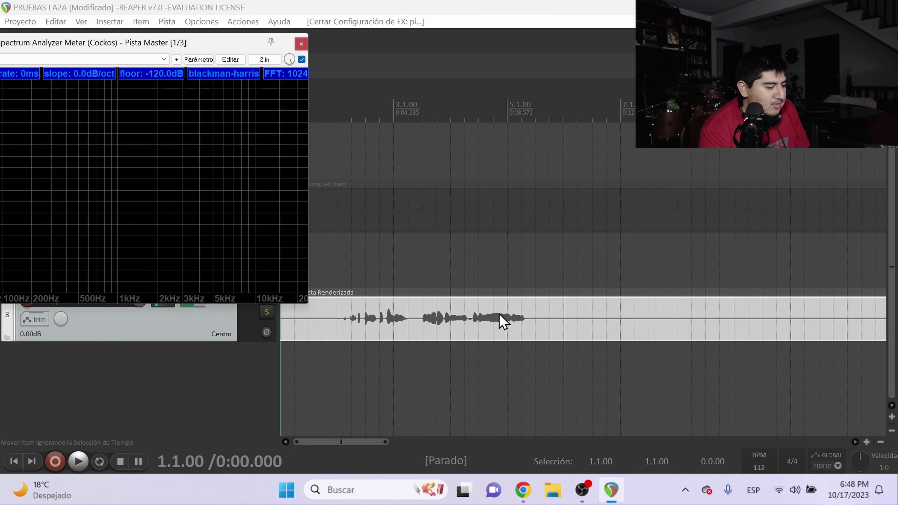
key("ctrl+m")
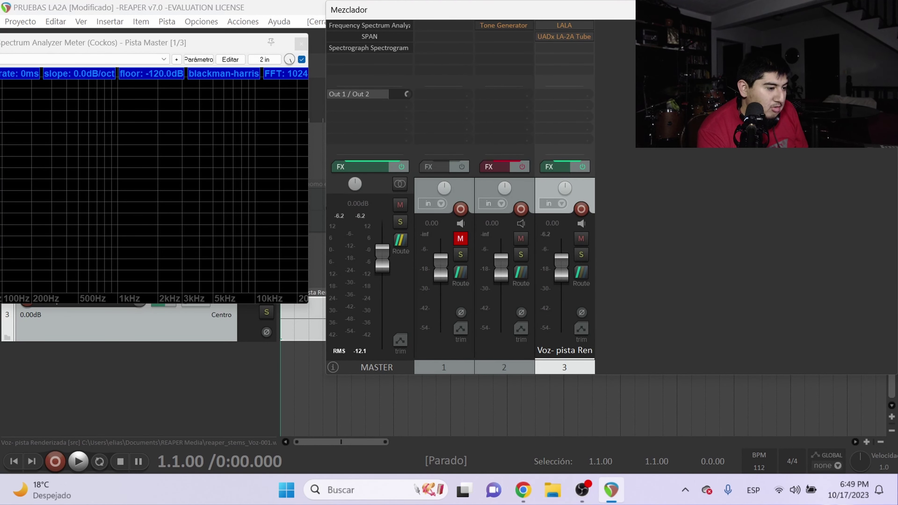
left_click(587, 28)
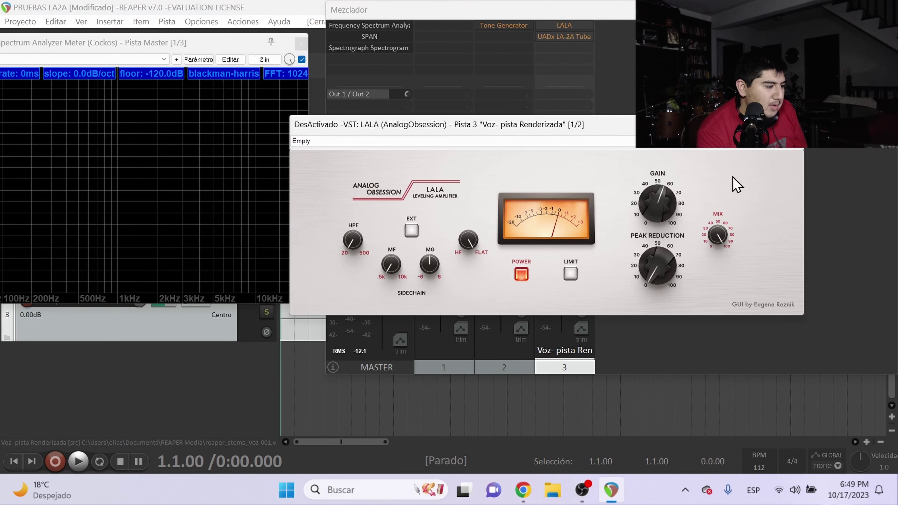
left_click(799, 153)
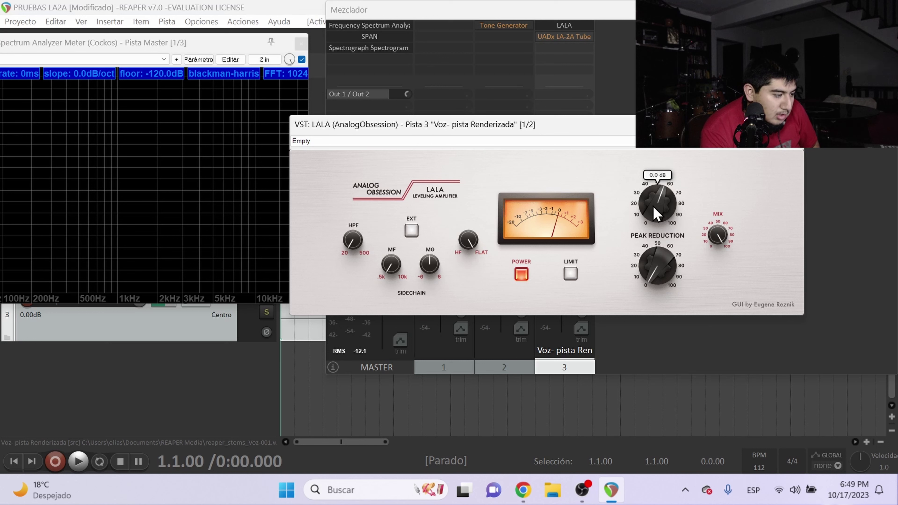
Set LALA's gain to 3.4 dB and its peak reduction to about 20 on the dial, and close the plugin window.
mouse_move(656, 214)
left_mouse_down()
mouse_move(651, 194)
mouse_move(652, 203)
left_mouse_up()
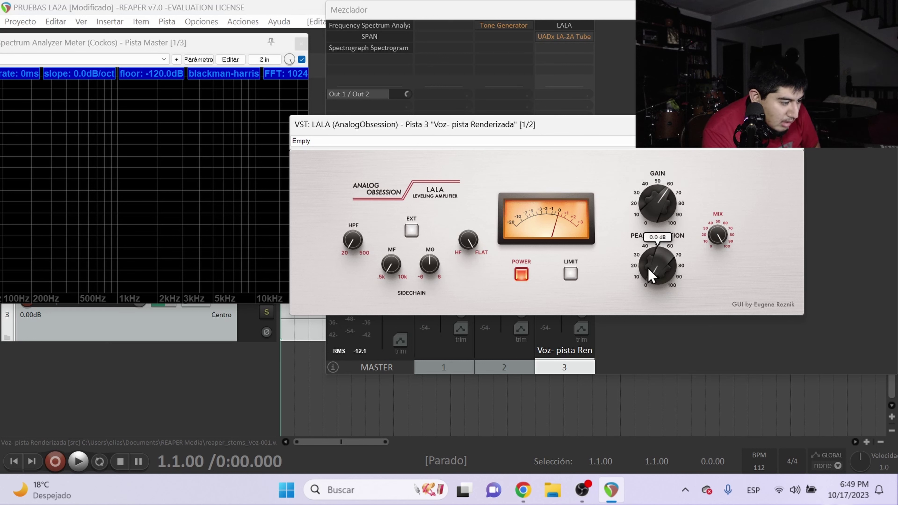
left_click_drag(650, 276, 649, 255)
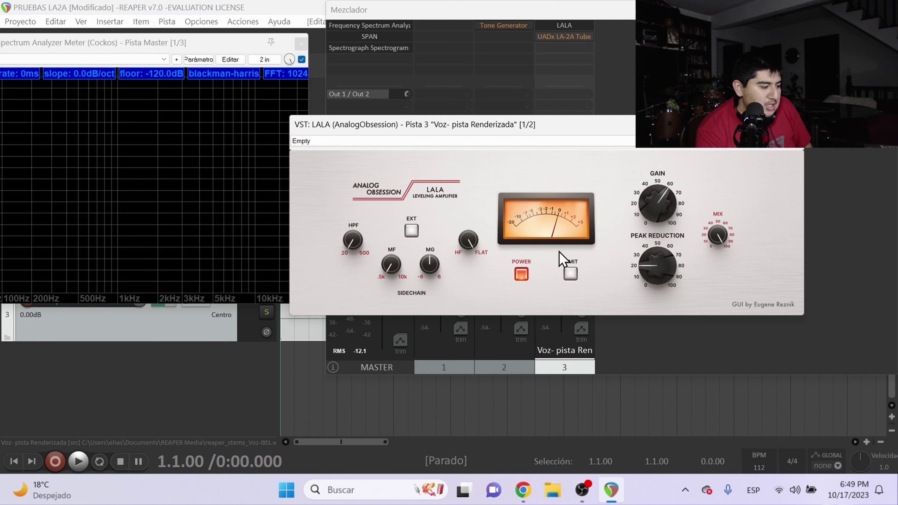
mouse_move(667, 288)
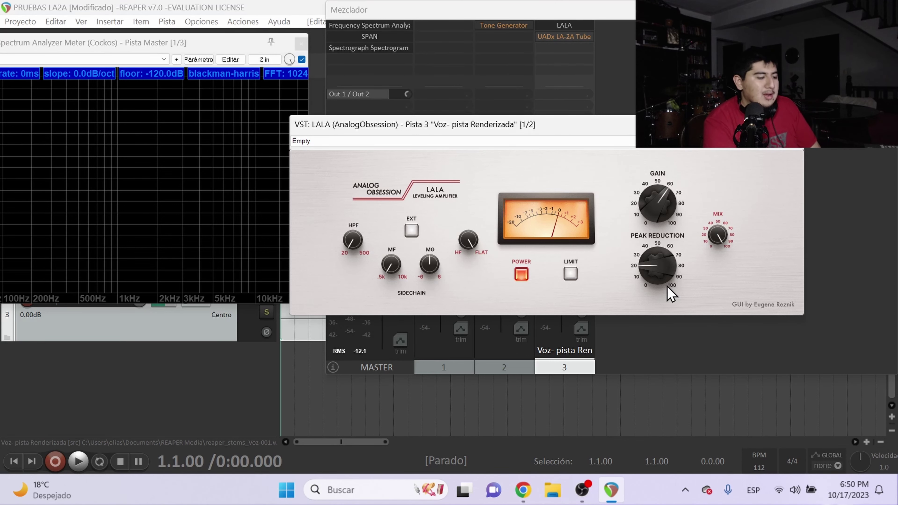
left_click(661, 208)
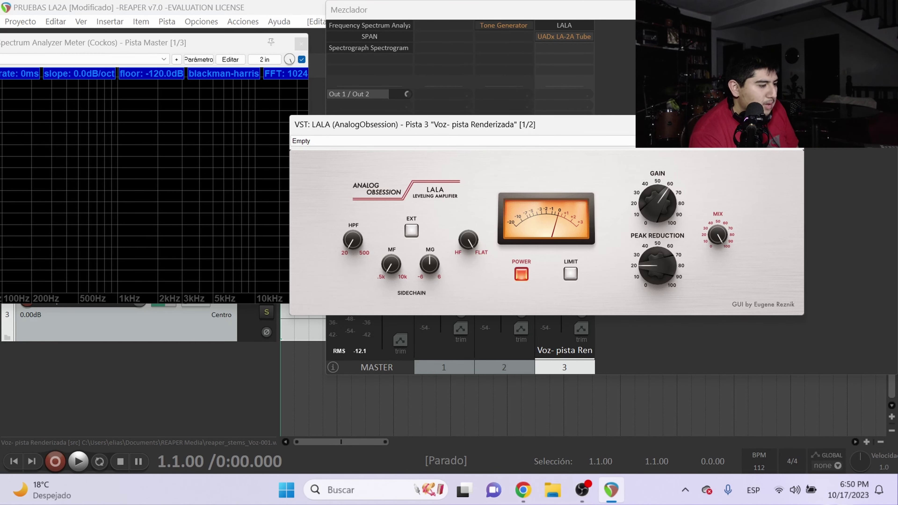
left_click(796, 126)
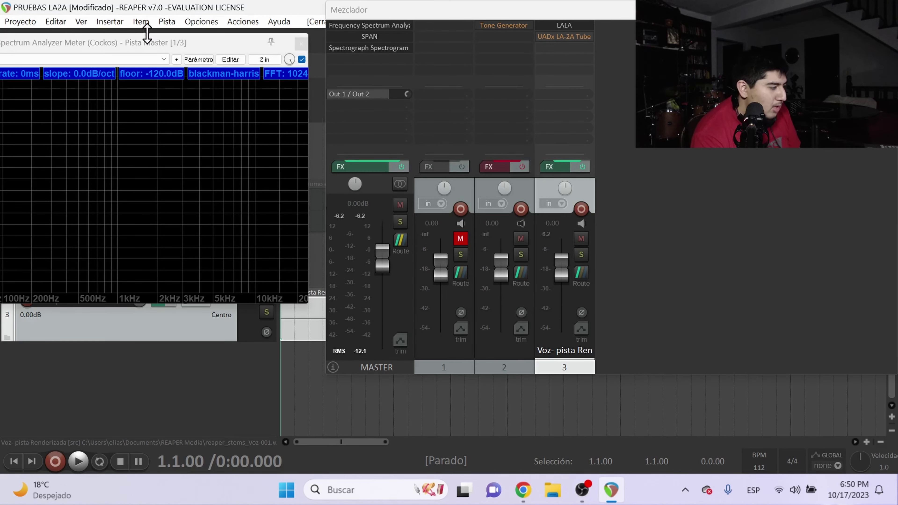
Widen the spectrum analyzer, play the vocal through LALA to examine its spectrum and levels, and close the analyzer.
left_click_drag(146, 35, 234, 59)
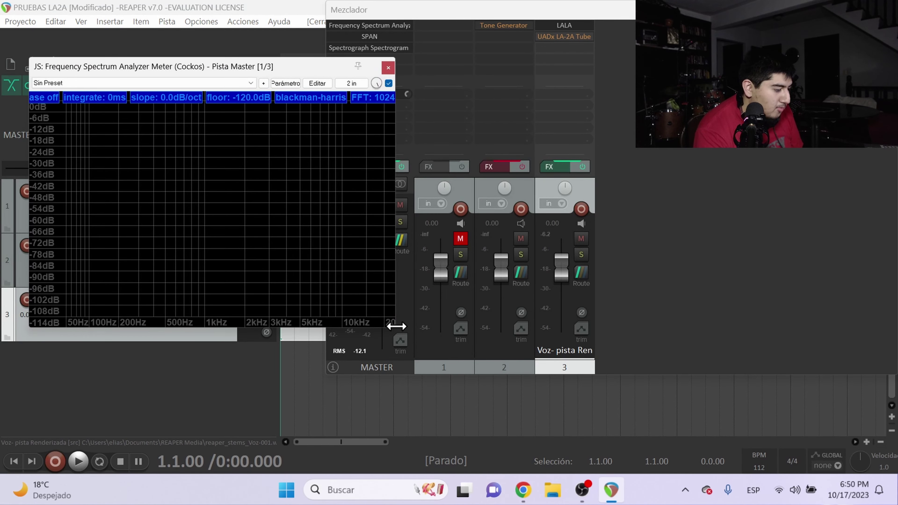
left_click_drag(396, 326, 446, 327)
key("space")
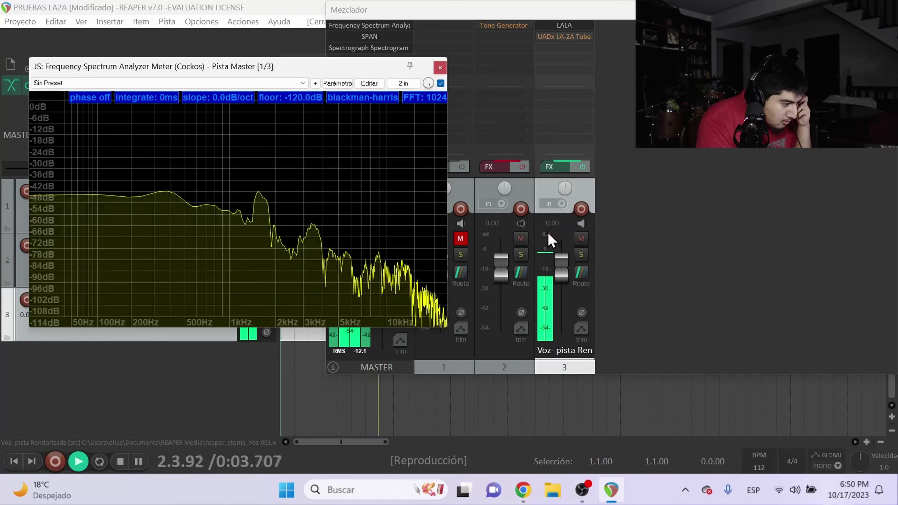
left_click(551, 240)
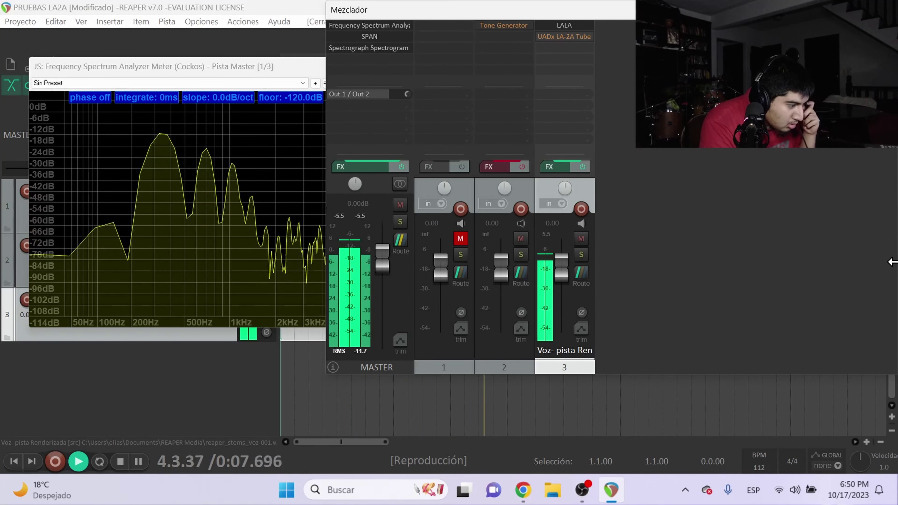
key("space")
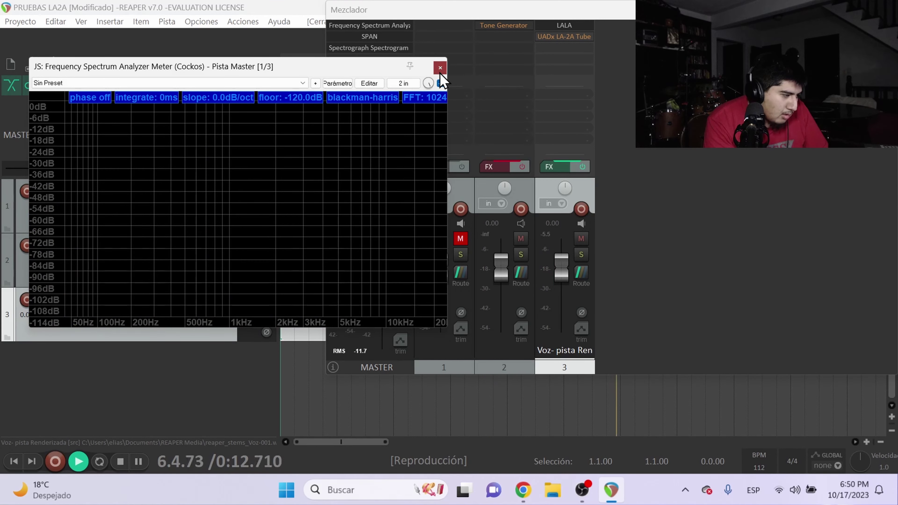
left_click(440, 67)
key("space")
Enable the UADx LA-2A Tube Compressor on the vocal track and close its window.
left_click(566, 37)
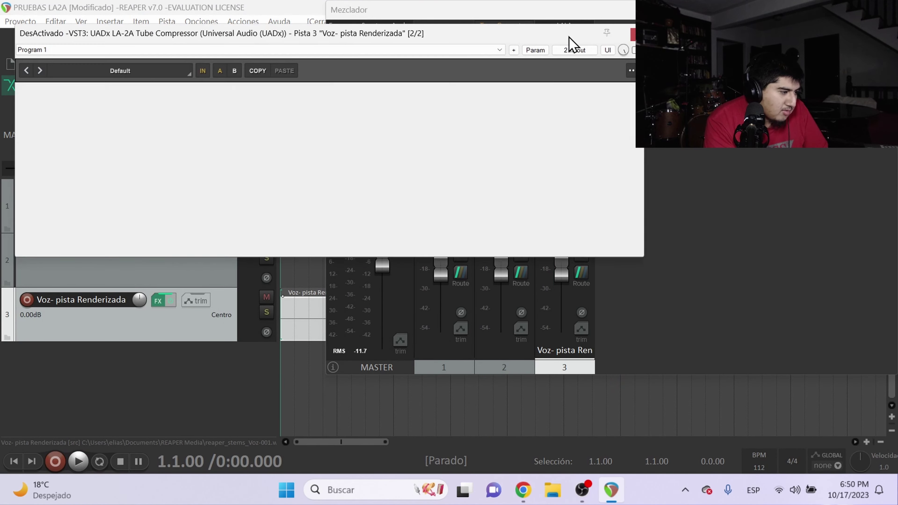
left_click(639, 50)
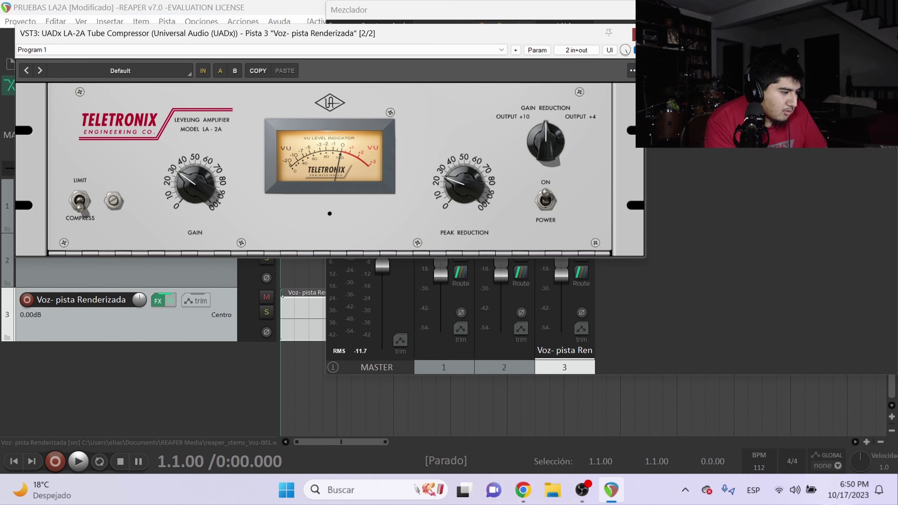
left_click(639, 34)
Open the LALA and UADx LA-2A windows together and hide the mixer for comparing their controls.
left_click(556, 28)
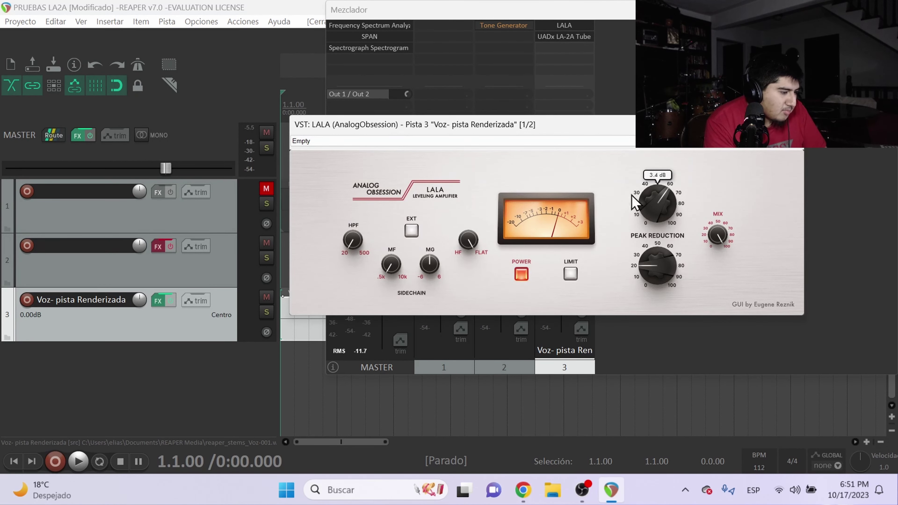
left_click(562, 36)
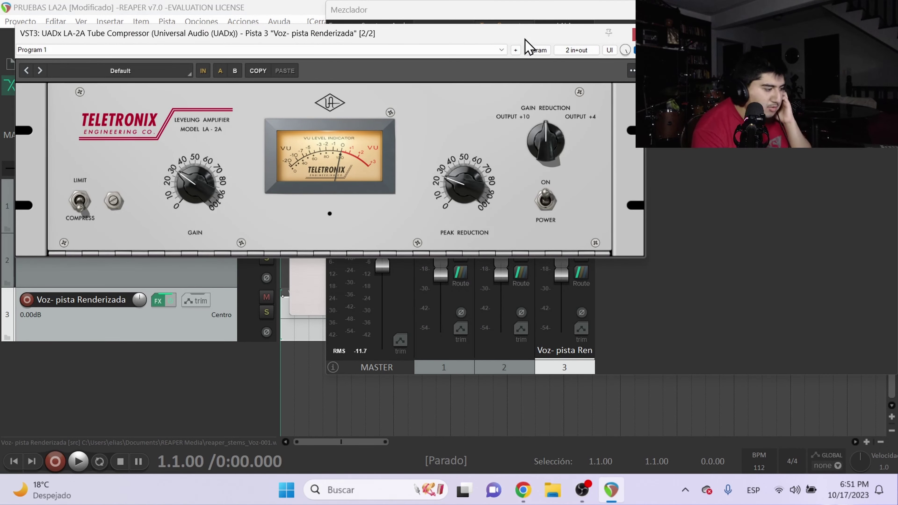
left_click(886, 10)
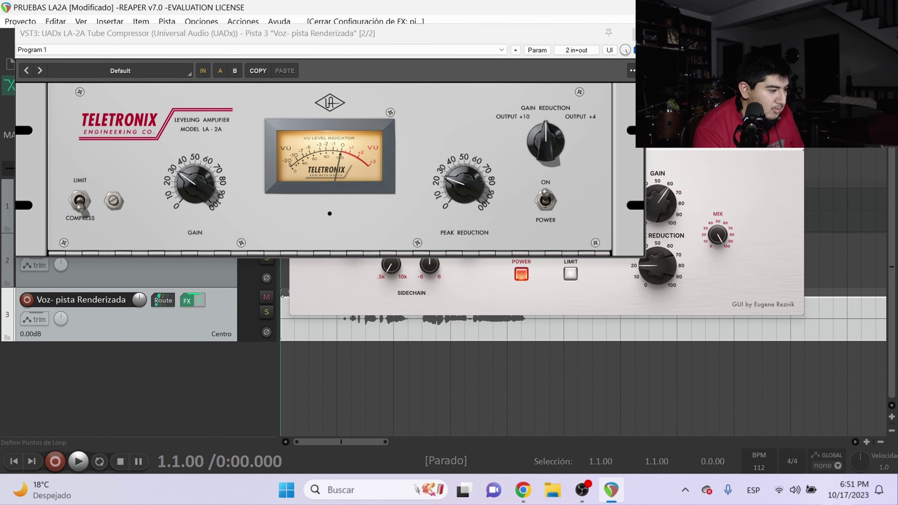
left_click_drag(494, 36, 483, 38)
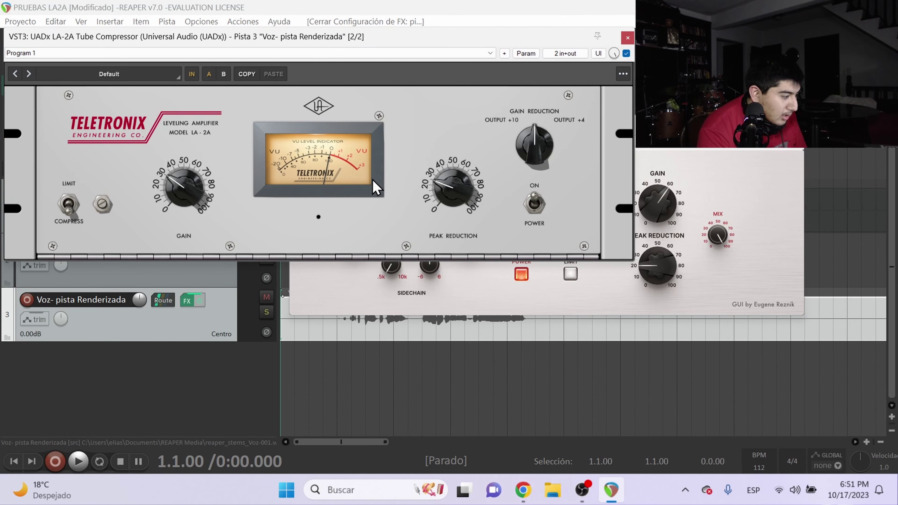
Set the UADx LA-2A's gain to about 60 and its peak reduction to about 20 on the dials.
left_click_drag(179, 199, 197, 172)
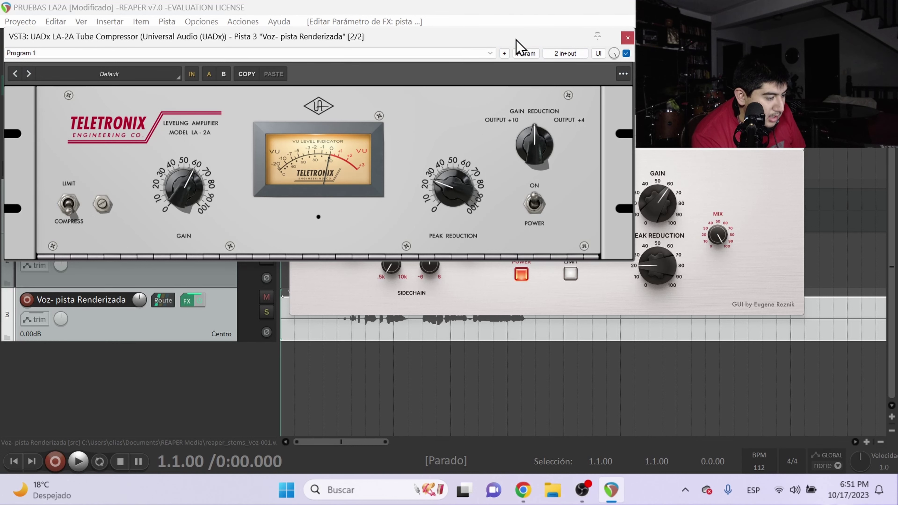
left_click_drag(517, 39, 481, 43)
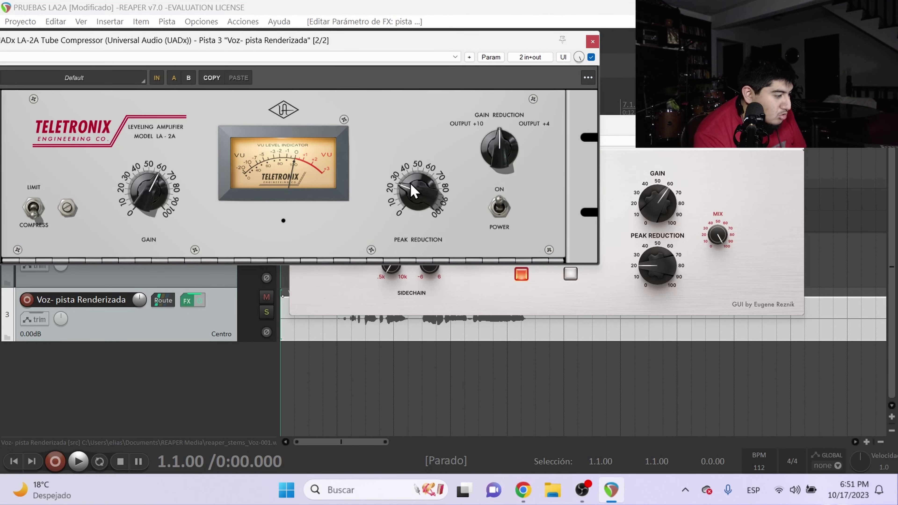
left_click_drag(410, 183, 409, 187)
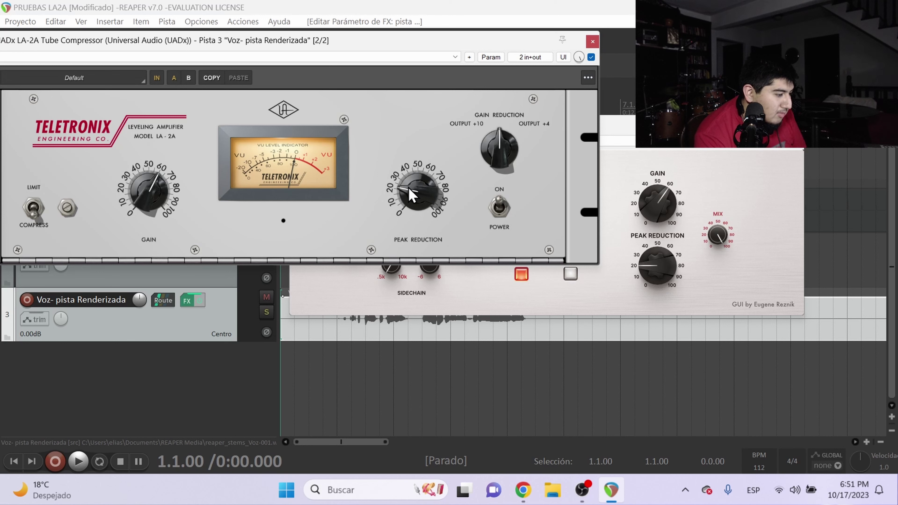
Bypass LALA on the vocal track, close its window, and reposition the UADx LA-2A window.
left_click(795, 141)
left_click(795, 141)
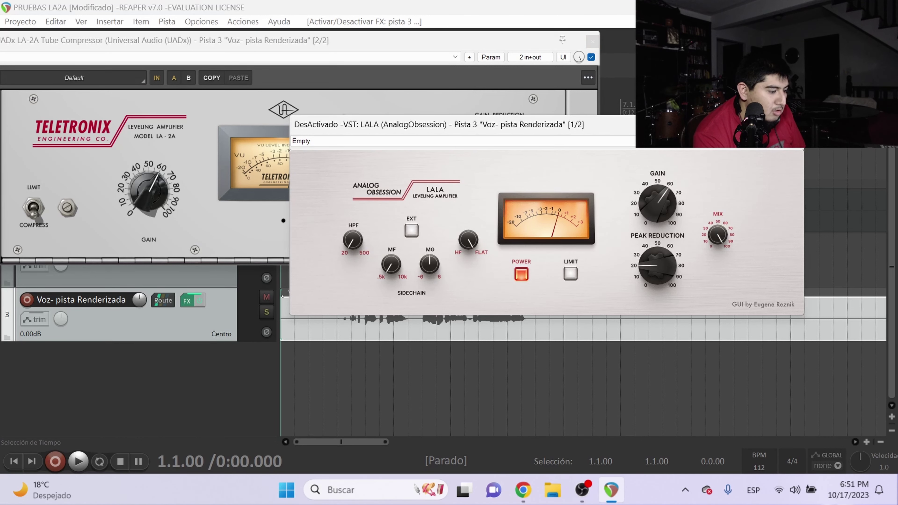
left_click(796, 125)
left_click_drag(408, 36, 498, 48)
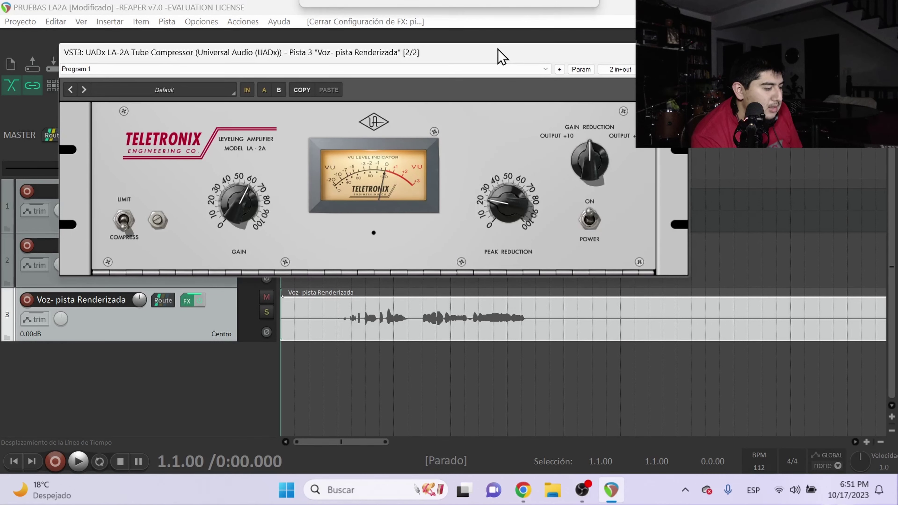
Play the vocal through the UADx LA-2A and check its levels in the mixer, stopping playback when done.
key("ctrl+m")
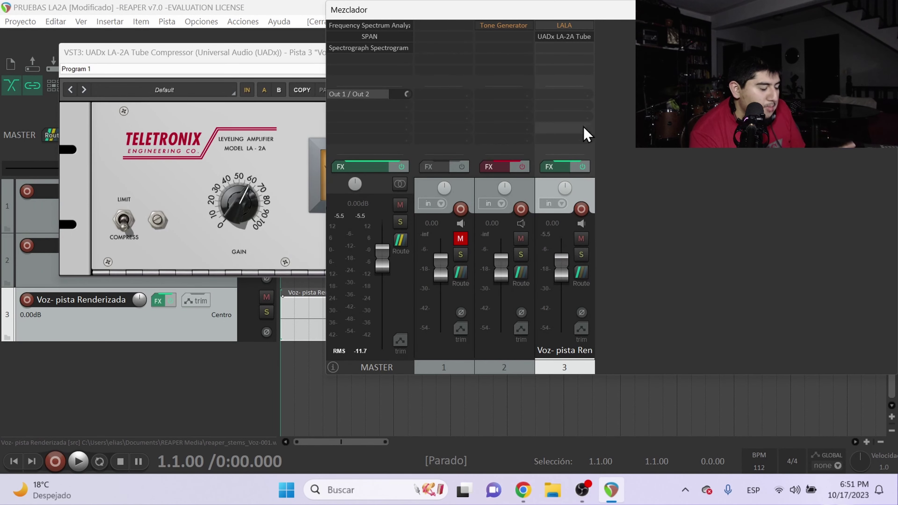
left_click(544, 246)
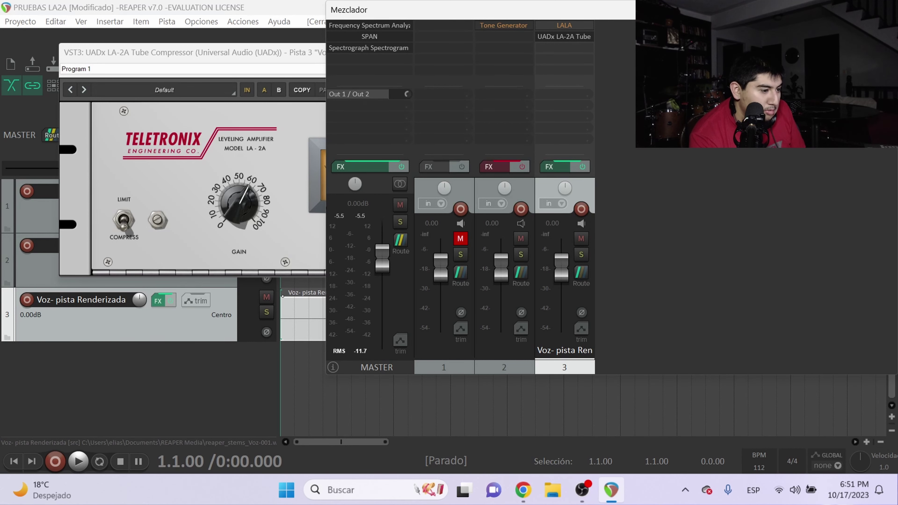
key("ctrl+m")
key("space")
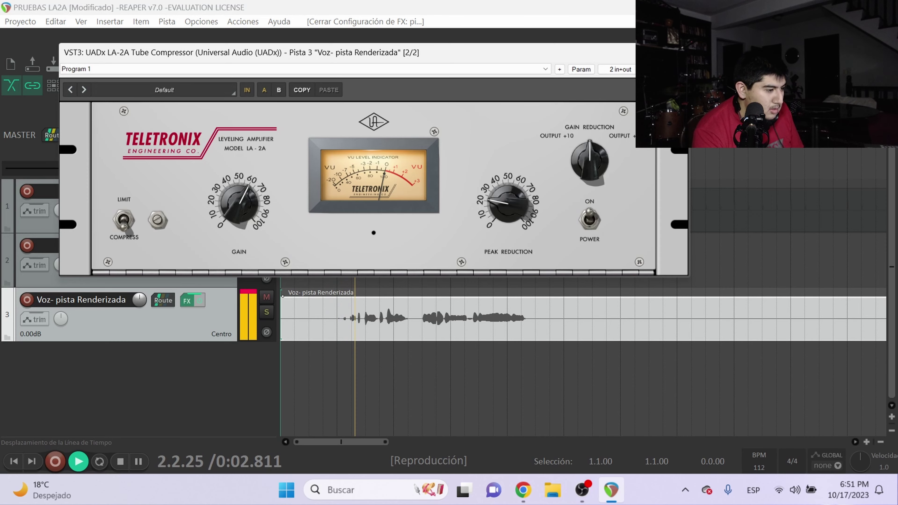
key("ctrl+m")
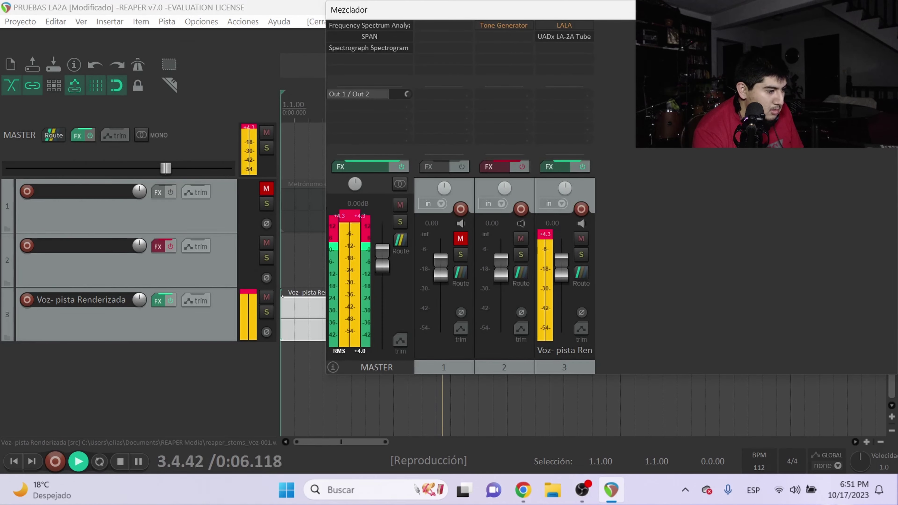
left_click(381, 31)
key("space")
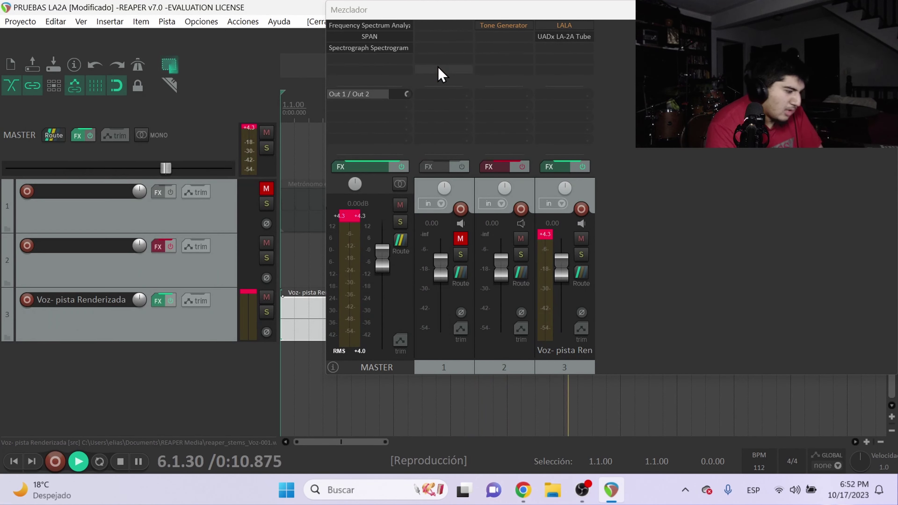
key("space")
Raise the UADx LA-2A's peak reduction to about 40, close its window, and reset the vocal track's peak meter.
left_click(567, 37)
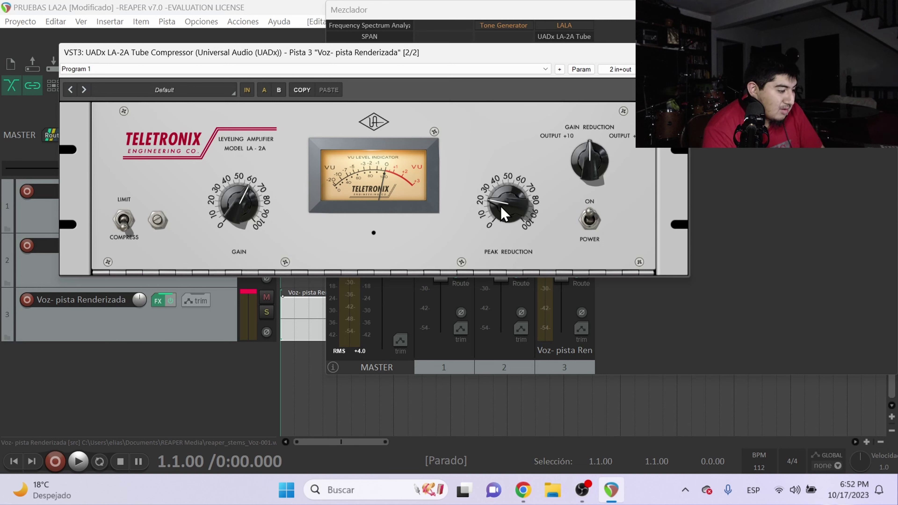
left_click_drag(501, 208, 514, 201)
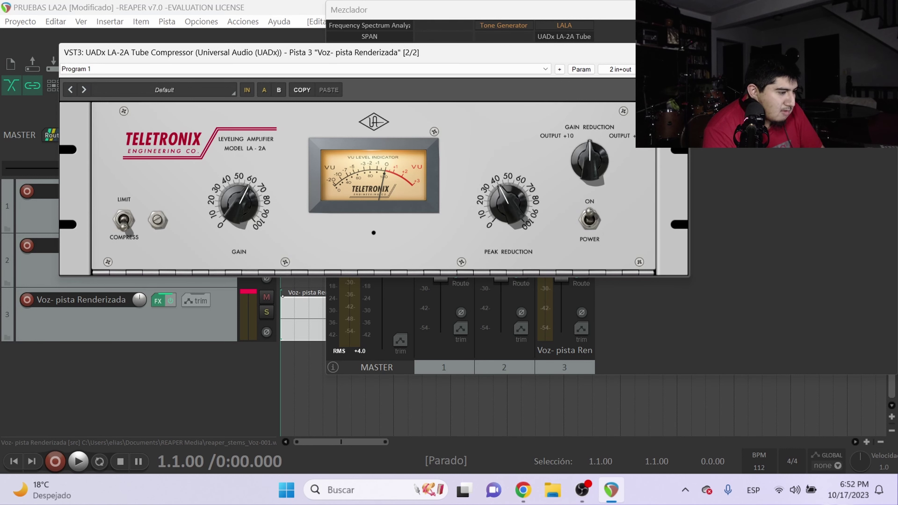
left_click(677, 52)
left_click(546, 234)
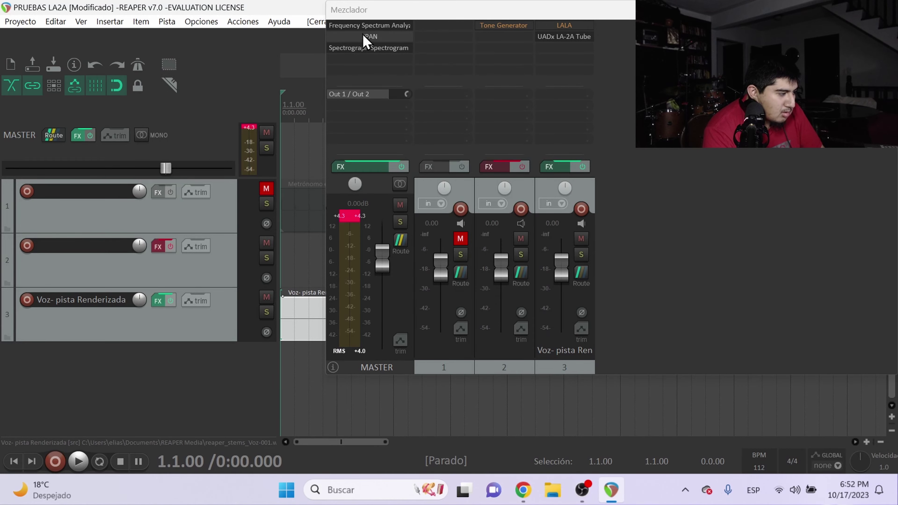
Play the vocal with the master's Frequency Spectrum Analyzer Meter open, and set the UADx LA-2A's peak reduction to about 70 on the dial.
left_click(373, 26)
key("space")
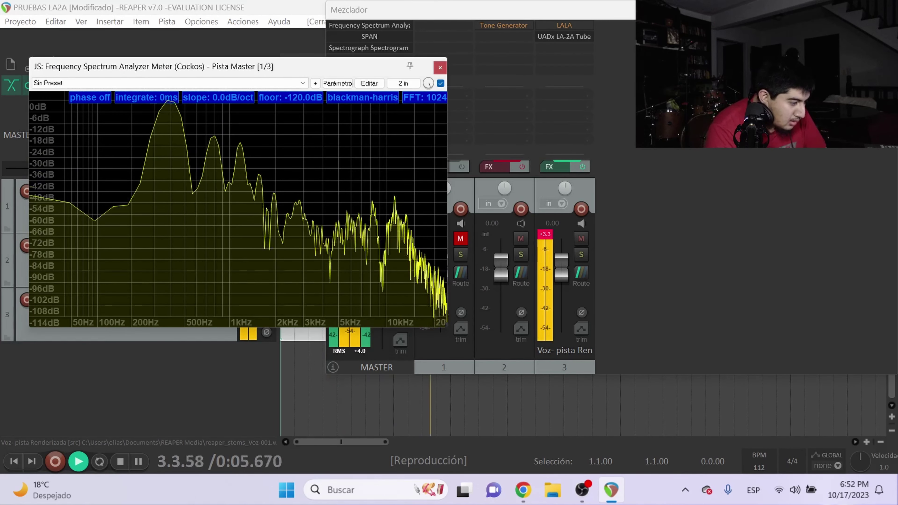
left_click(571, 39)
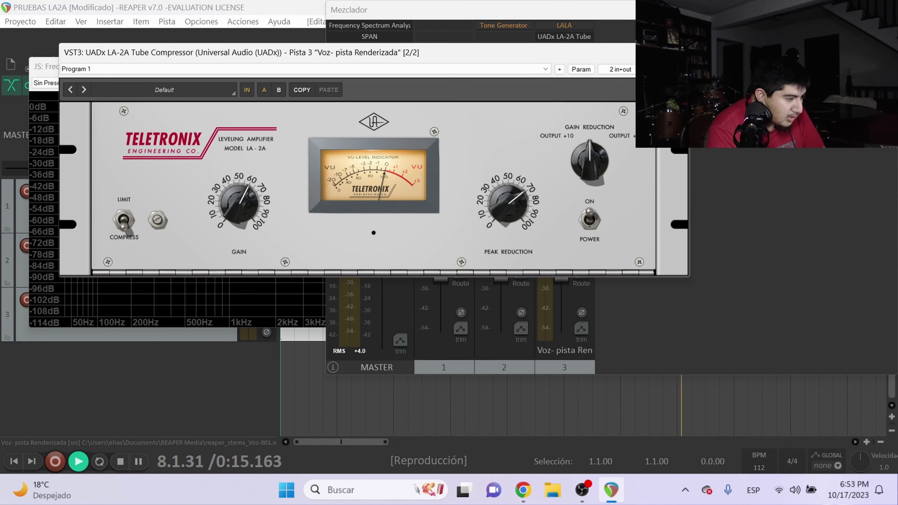
key("Escape")
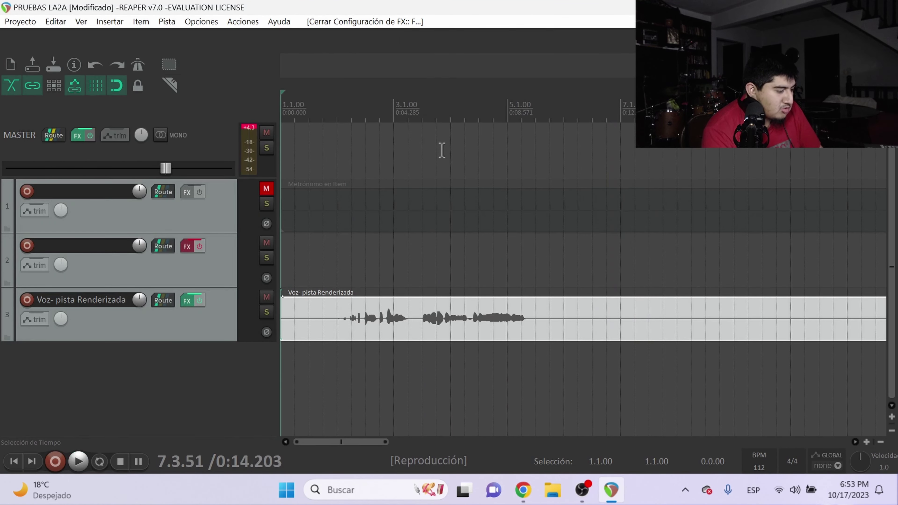
key("space")
Match LALA's dials to the UADx LA-2A in the vocal track's FX chain, with peak reduction about 70 and gain about 60.
left_click(188, 301)
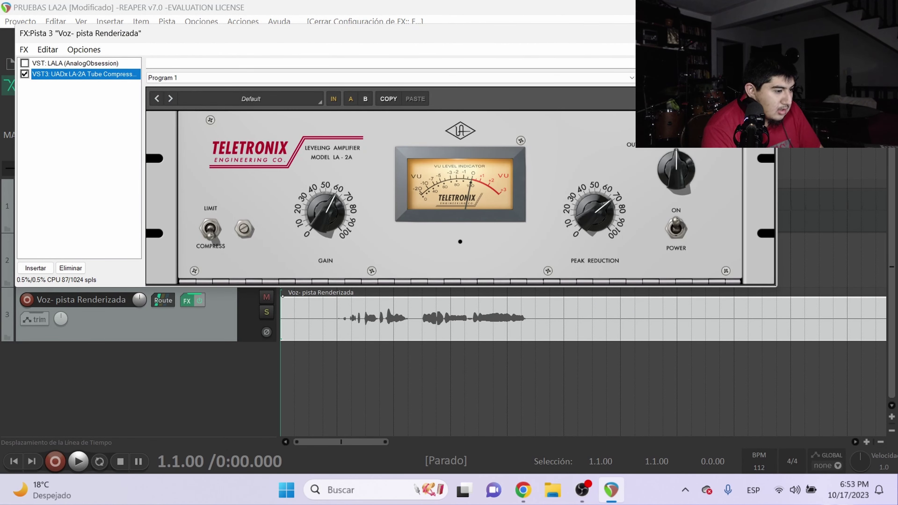
left_click(766, 33)
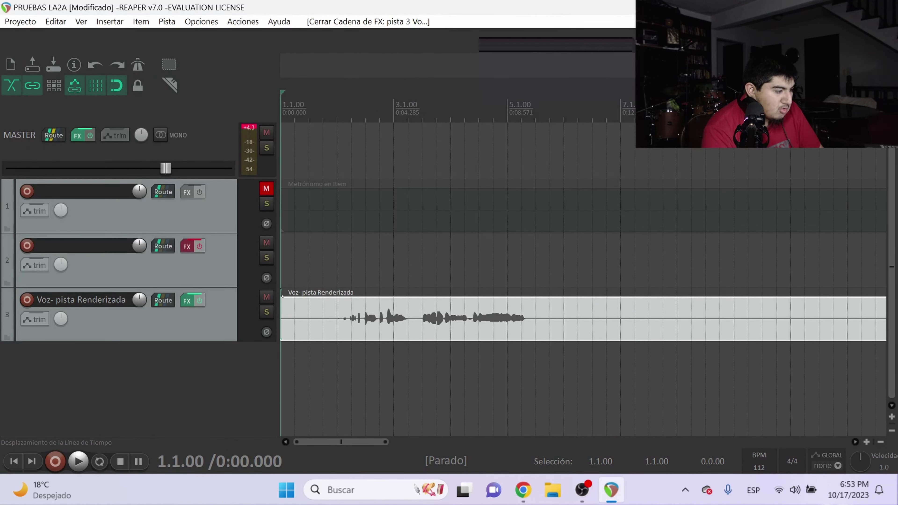
left_click(187, 300)
left_click_drag(513, 200, 511, 195)
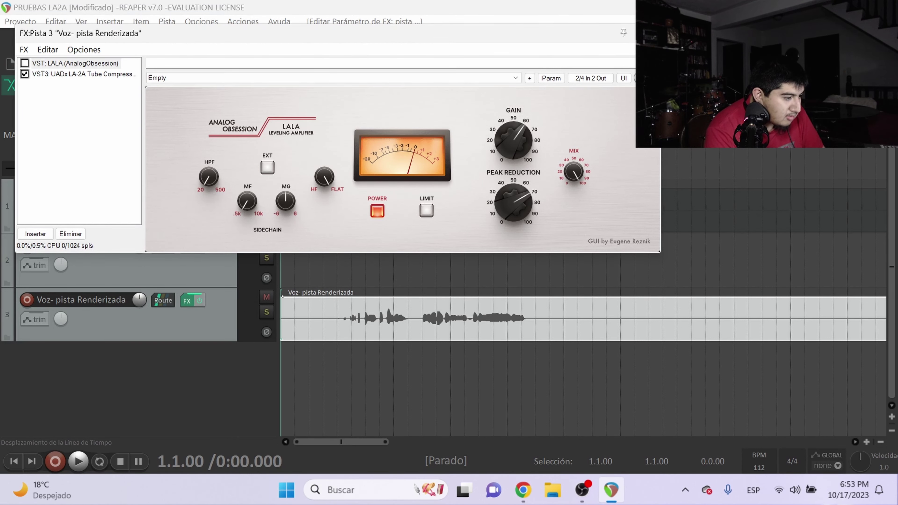
key("Escape")
left_click(193, 303)
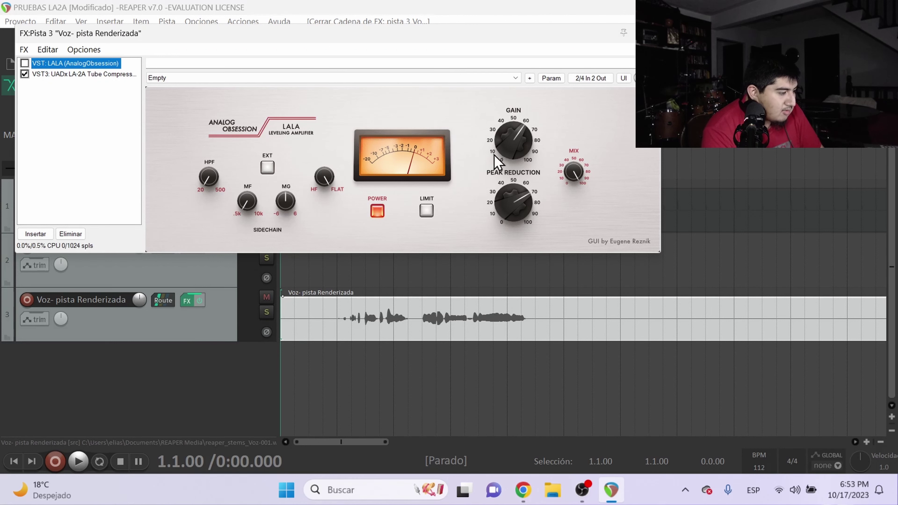
left_click_drag(511, 143, 511, 142)
key("Escape")
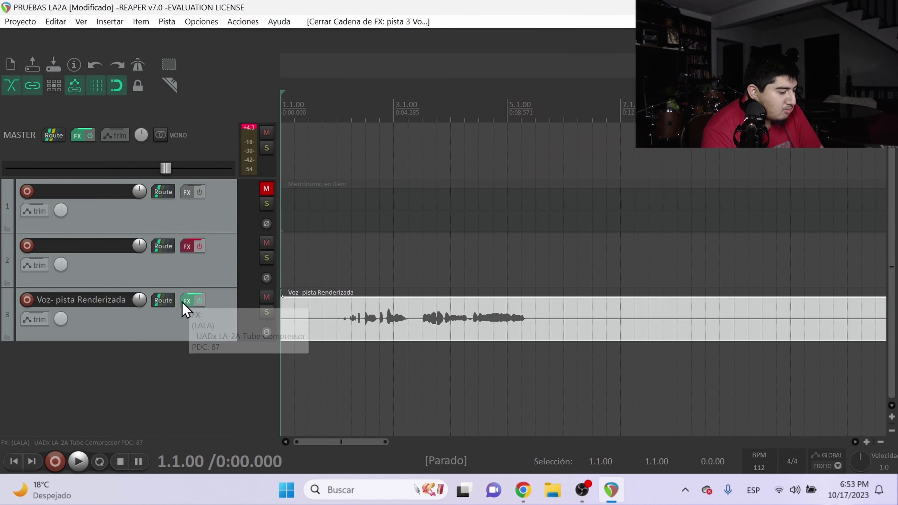
Enable LALA and bypass the UADx LA-2A in the vocal track's FX chain, and close the chain.
left_click(186, 301)
left_click(47, 74)
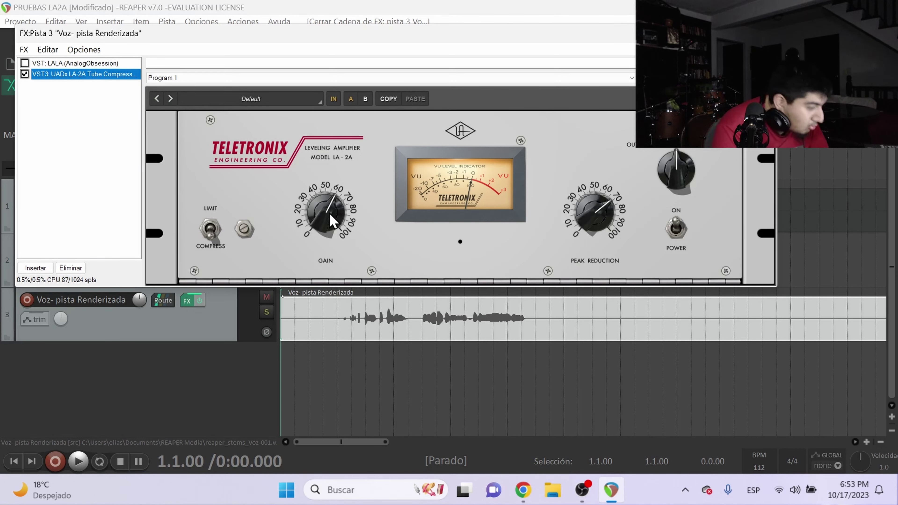
left_click(43, 64)
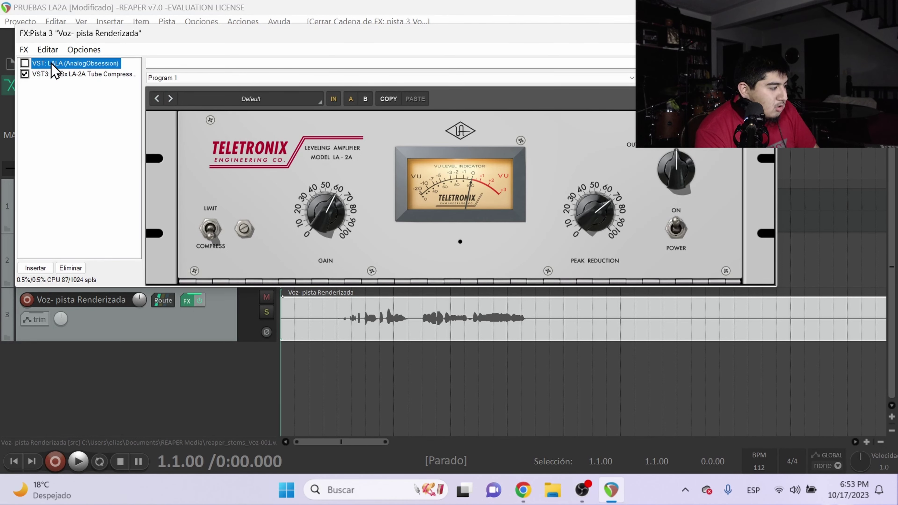
left_click(25, 63)
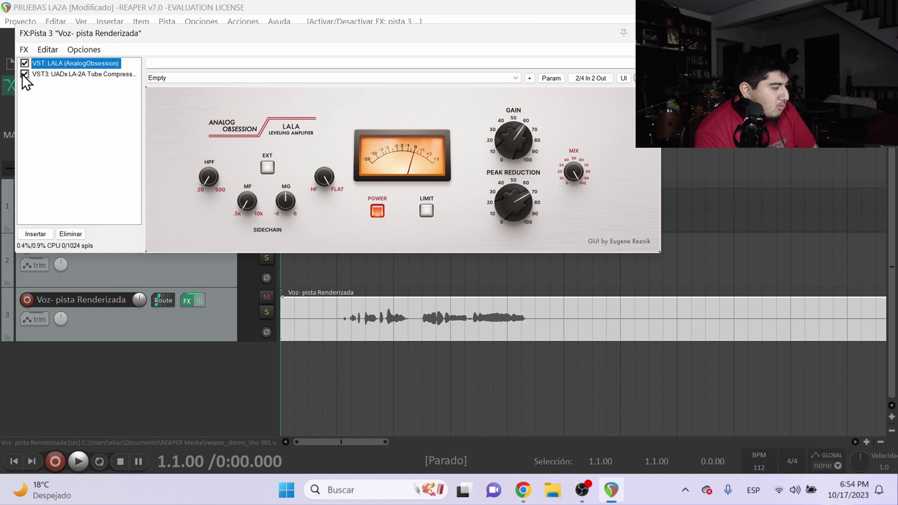
left_click(25, 75)
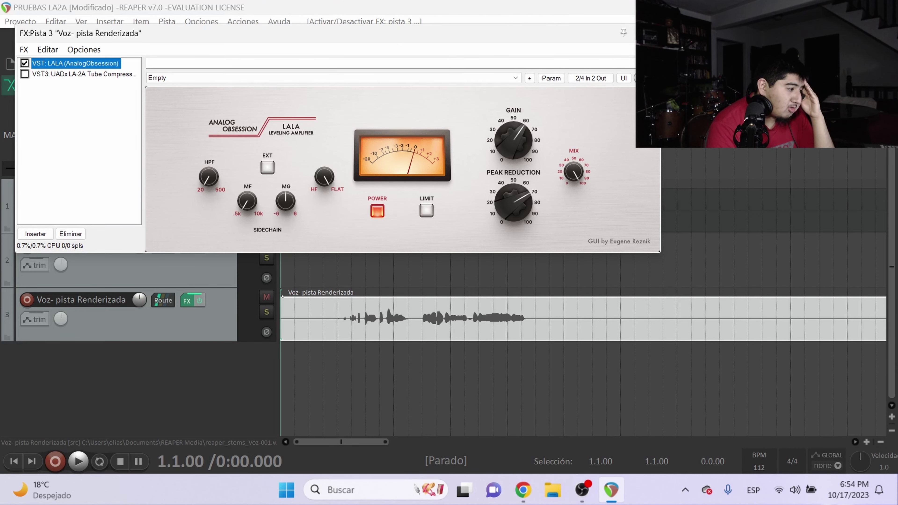
left_click(650, 33)
Render the vocal track through LALA to a new mono track, and unmute the original vocal.
right_click(219, 310)
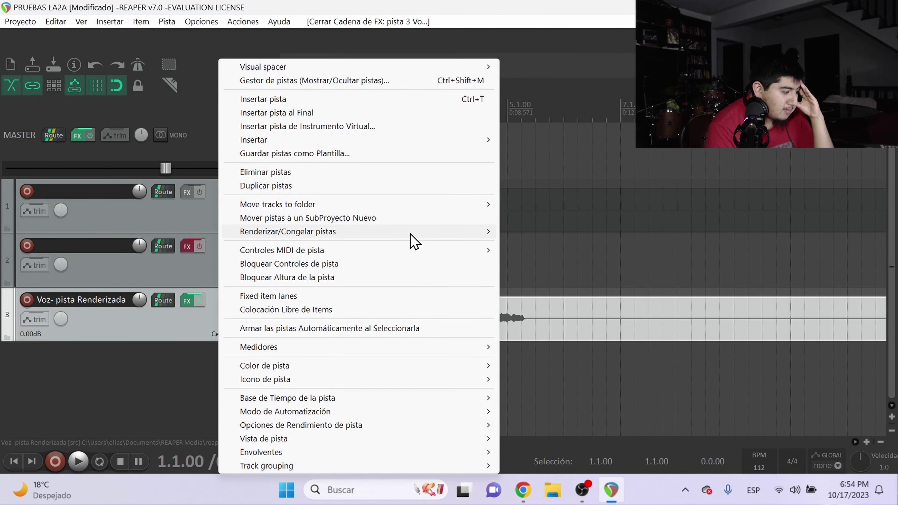
left_click(530, 235)
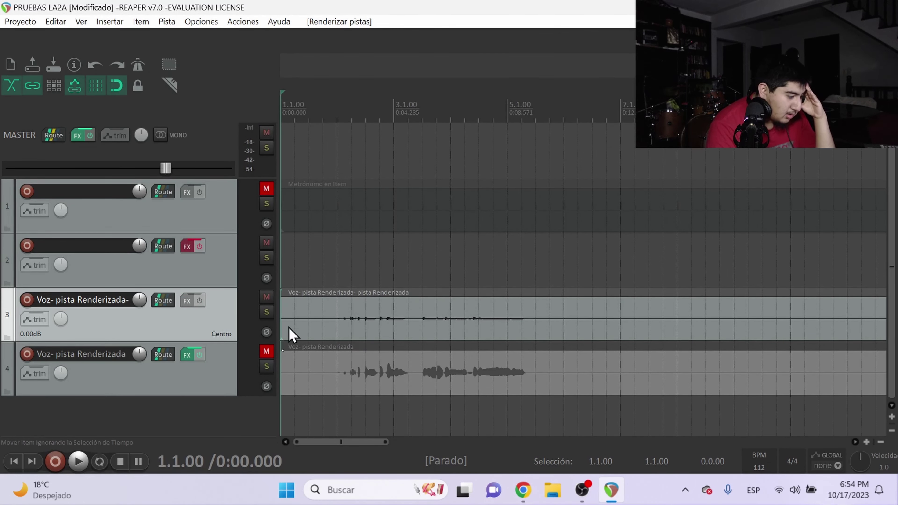
left_click(266, 352)
Enable the UADx LA-2A and bypass LALA in the original vocal track's FX chain, and close the chain.
left_click(187, 355)
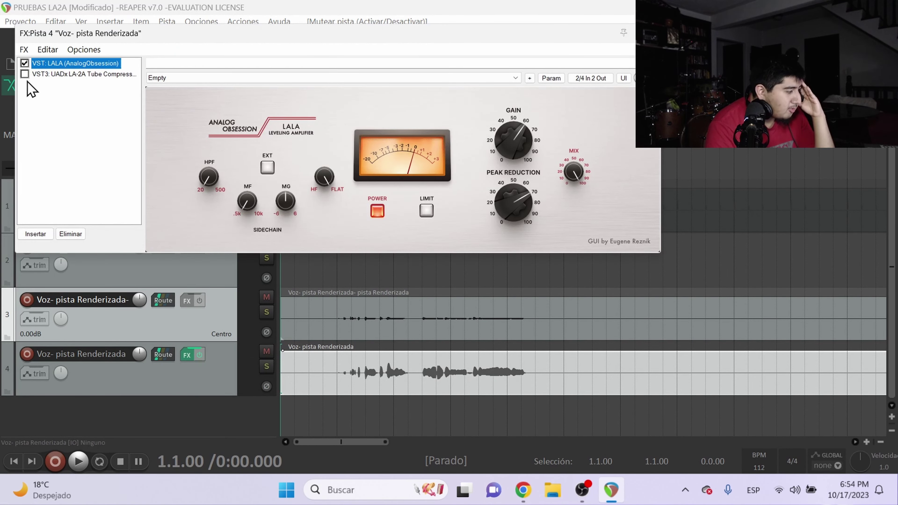
left_click(24, 74)
left_click(25, 63)
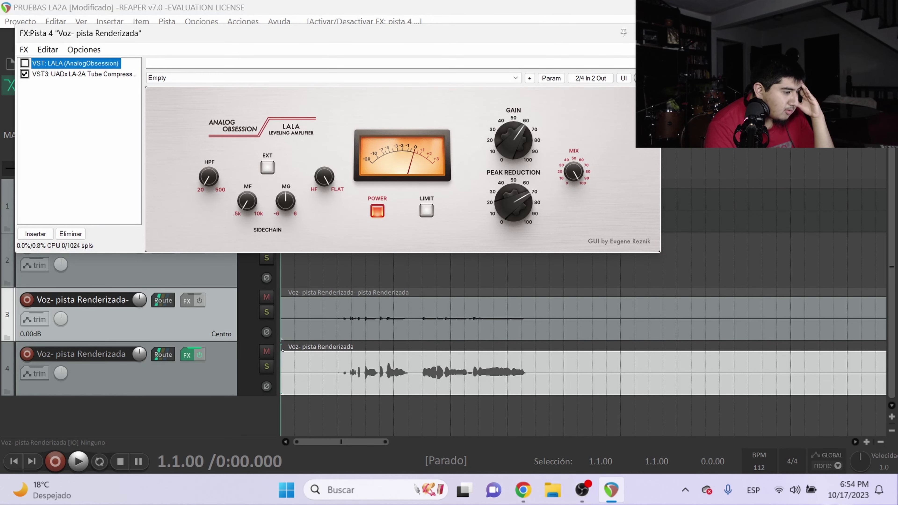
left_click(651, 33)
Render the original vocal through the UADx LA-2A to a second mono track, and unmute the original again.
right_click(218, 364)
mouse_move(411, 233)
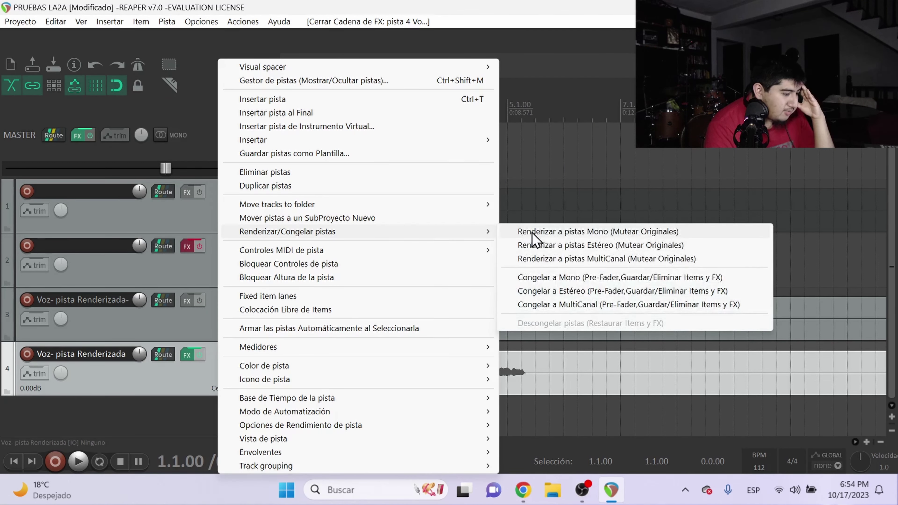
left_click(539, 234)
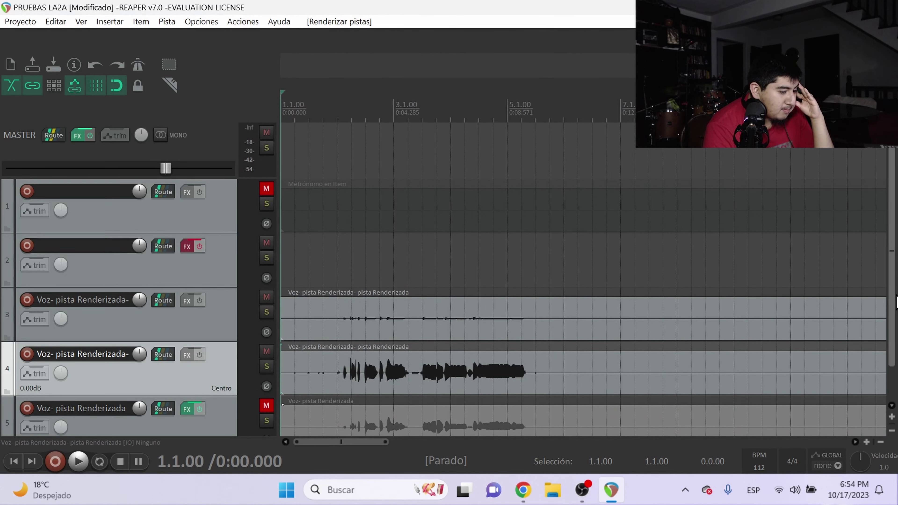
left_click_drag(892, 331, 897, 394)
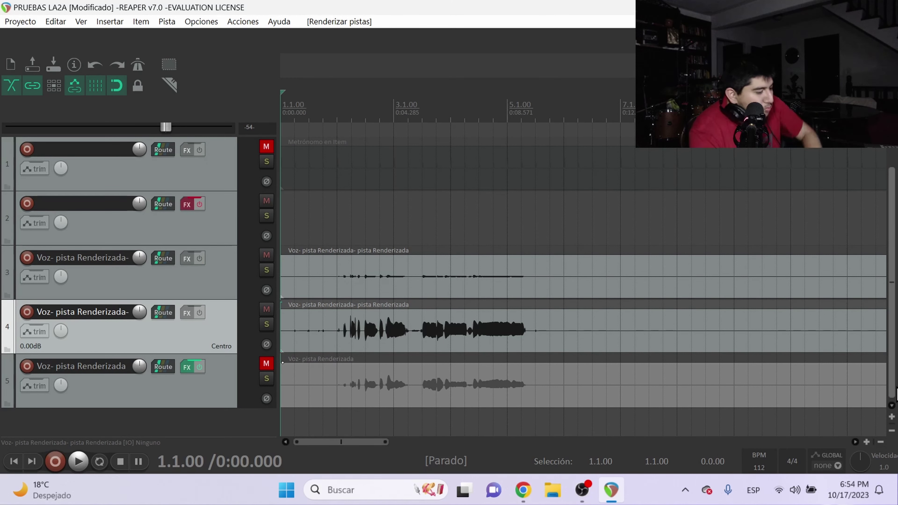
left_click(266, 363)
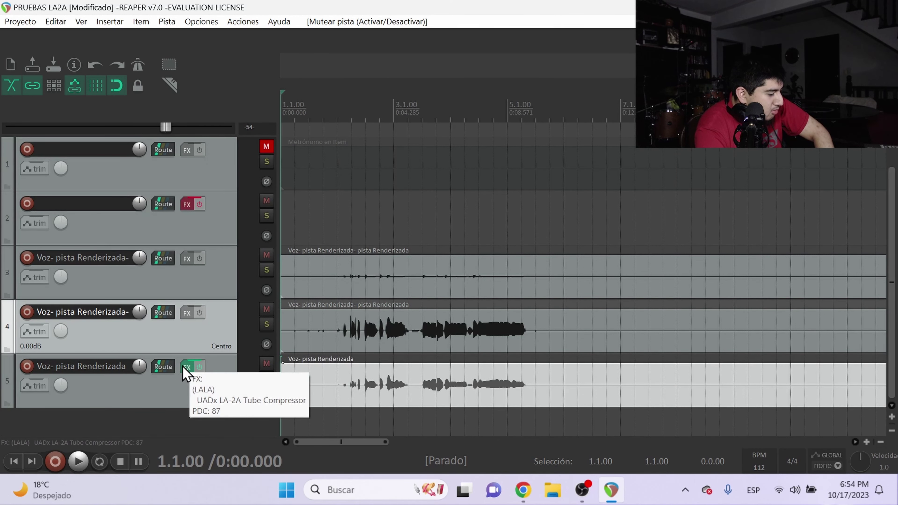
Set LALA's gain to -19.0 dB in the original vocal track's FX chain, and close the chain.
left_click(187, 368)
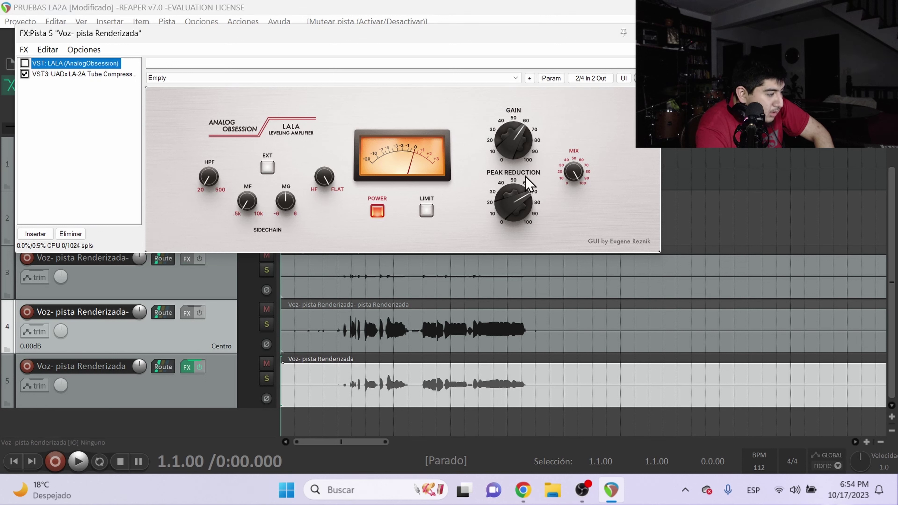
left_click_drag(513, 141, 505, 168)
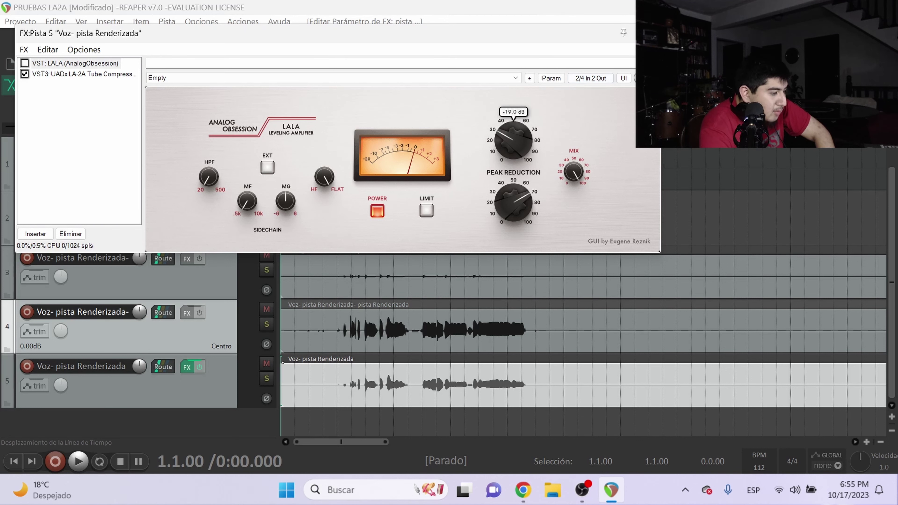
left_click(650, 33)
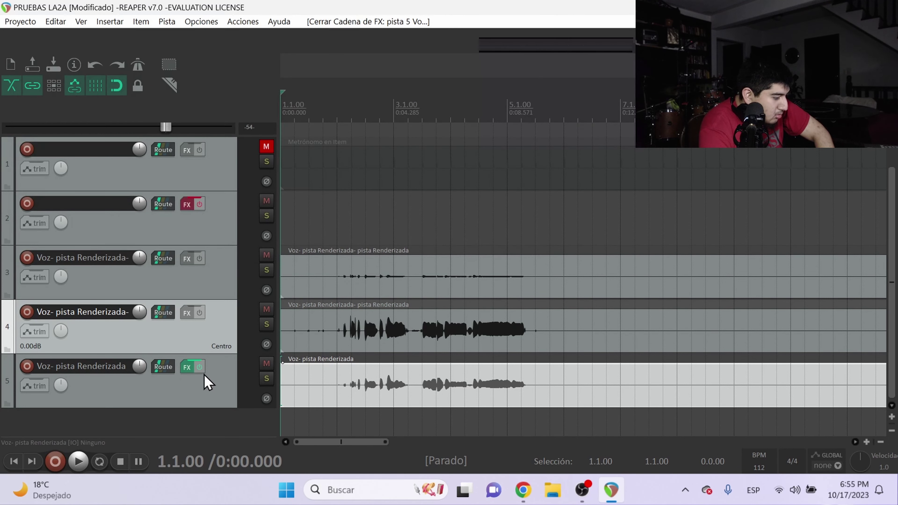
Bypass the UADx LA-2A and enable LALA on the original vocal track, and close its FX chain.
left_click(182, 367)
left_click(25, 74)
left_click(24, 63)
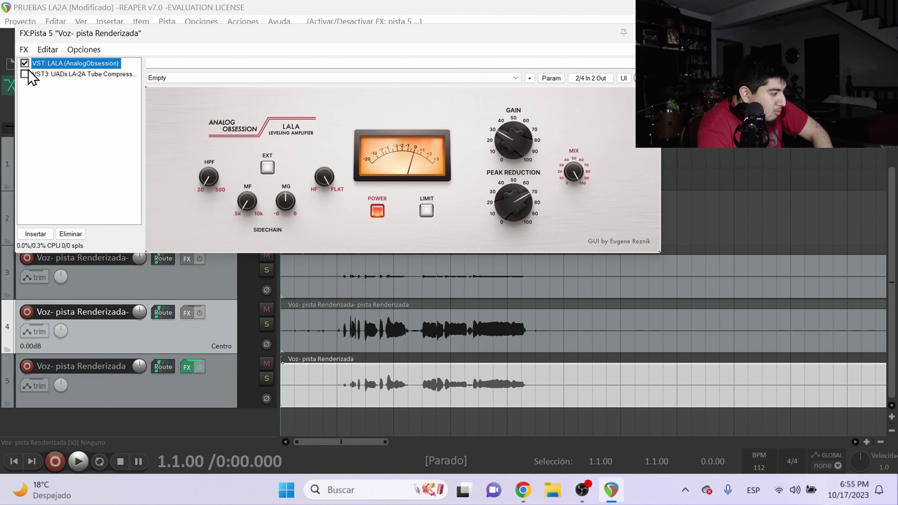
left_click(650, 33)
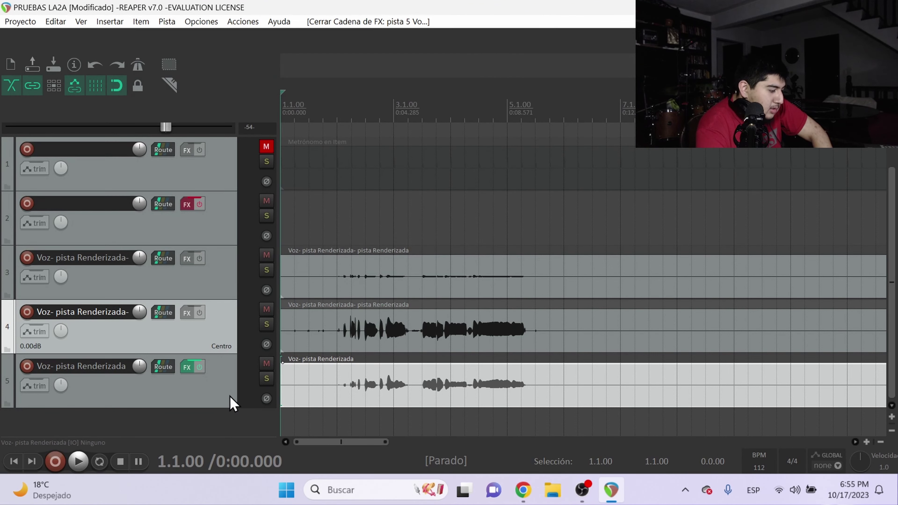
Render the original vocal through LALA to a new mono track, and delete that rendered track.
right_click(223, 397)
mouse_move(449, 234)
left_click(548, 232)
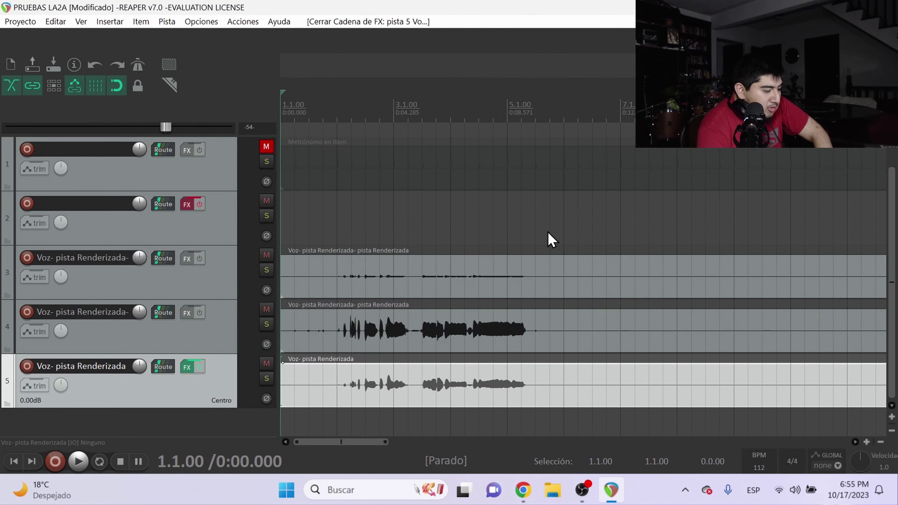
right_click(211, 378)
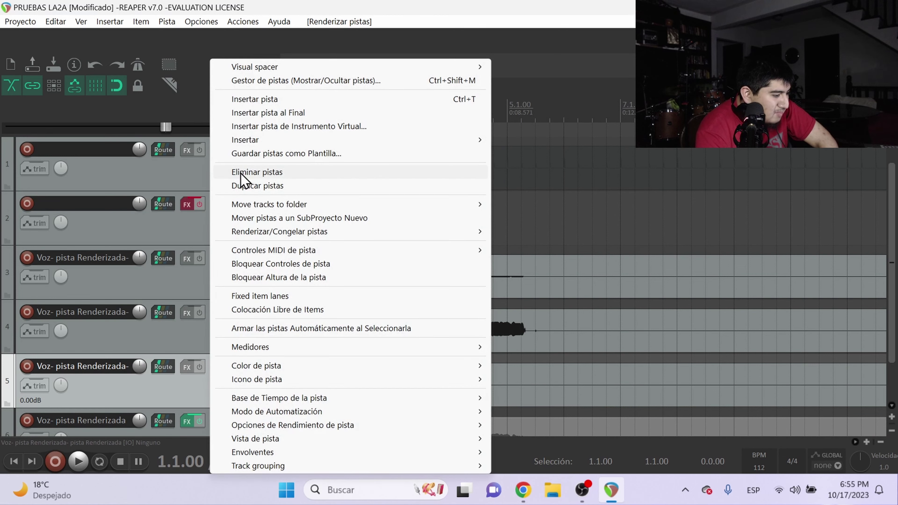
left_click(249, 173)
Set LALA's gain to 21.9 dB on the original vocal, and render the vocal to a new mono track.
left_click(186, 368)
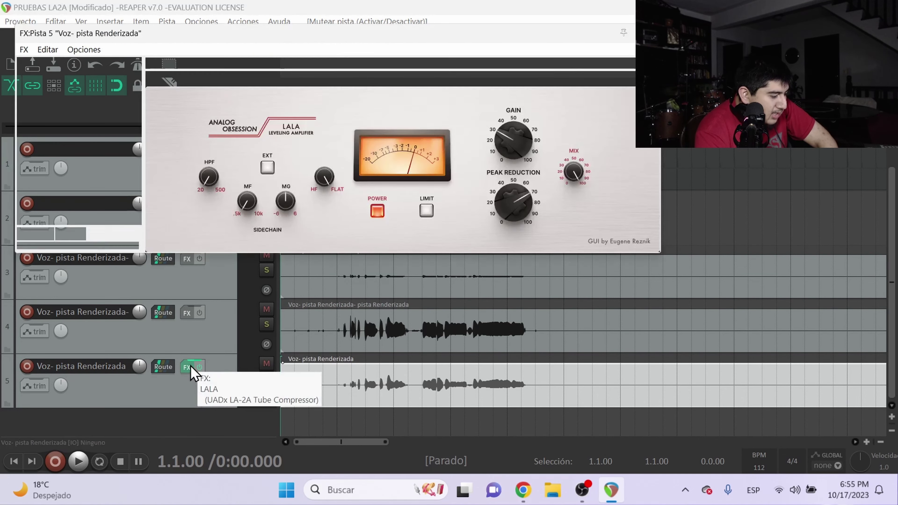
mouse_move(508, 145)
left_click_drag(511, 152, 532, 107)
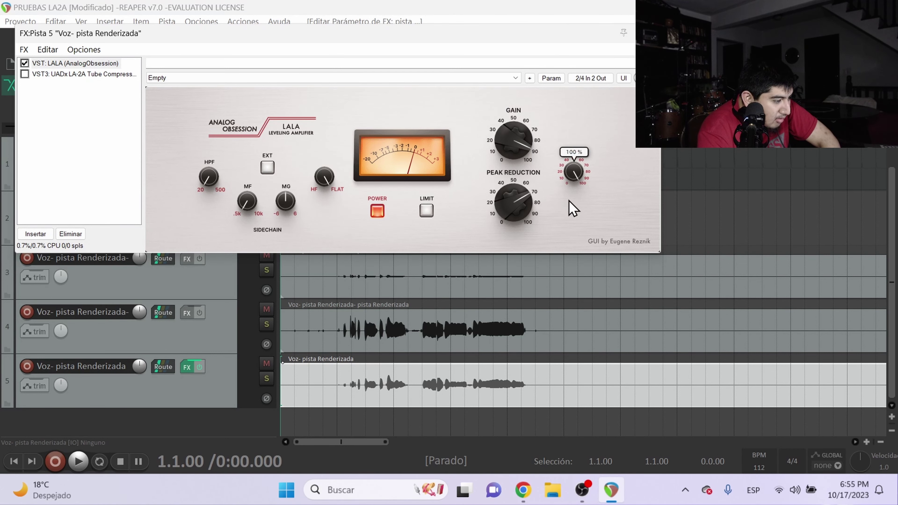
mouse_move(515, 159)
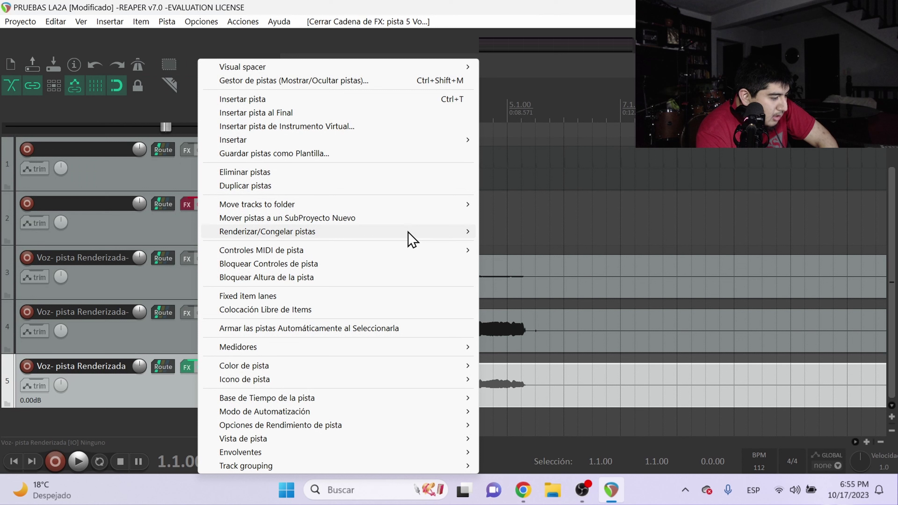
mouse_move(407, 231)
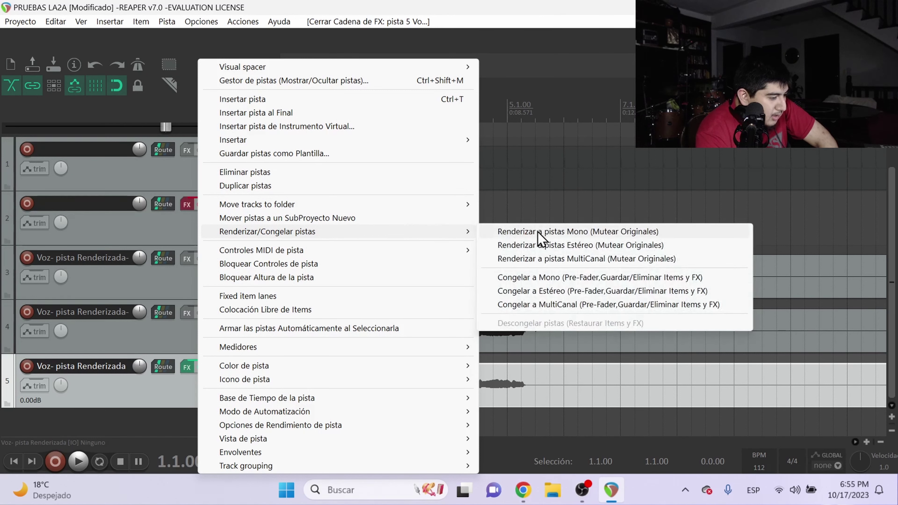
left_click(546, 233)
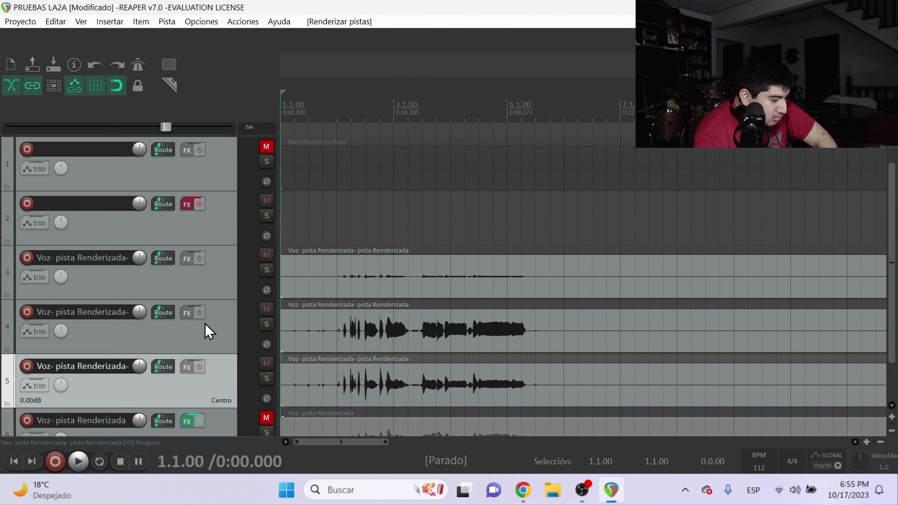
Delete the very quiet render on track 3, and unmute the original vocal track.
right_click(211, 291)
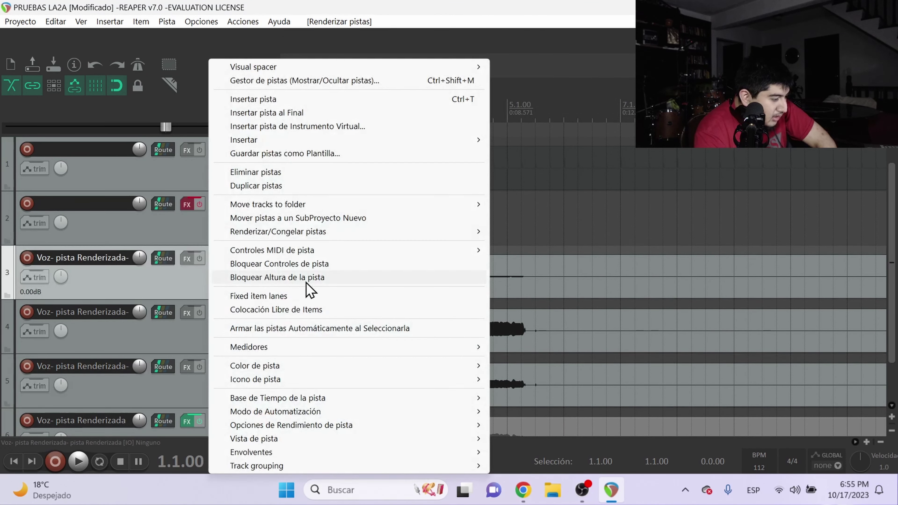
left_click(288, 173)
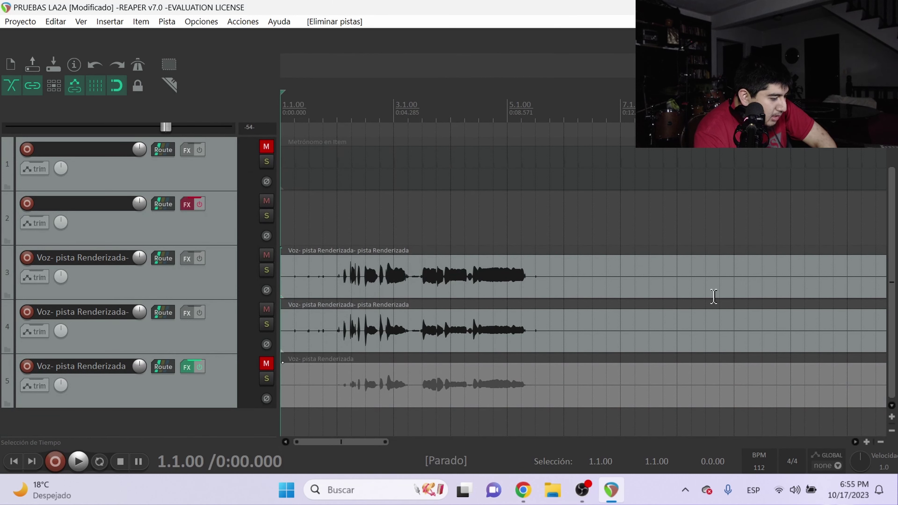
left_click(266, 363)
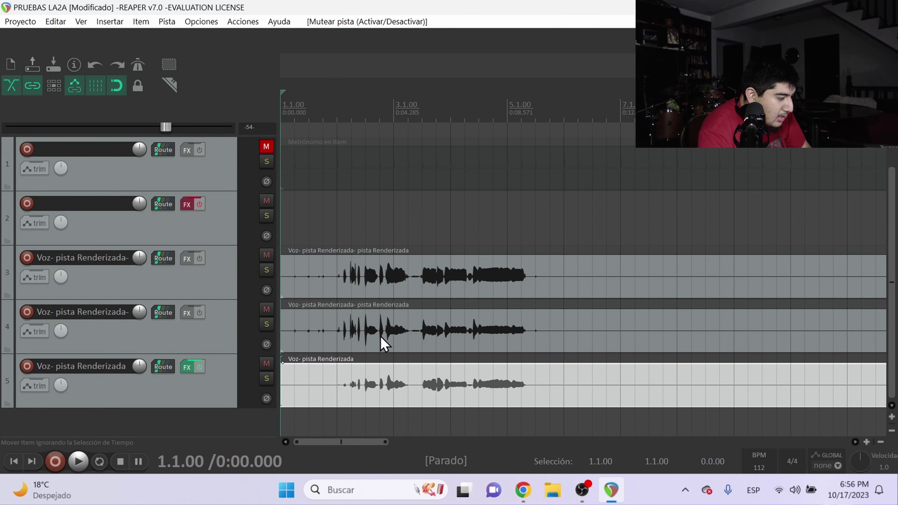
Check LALA's settings on the original vocal, and mute the rendered track 3 while keeping track 4 audible.
left_click(188, 367)
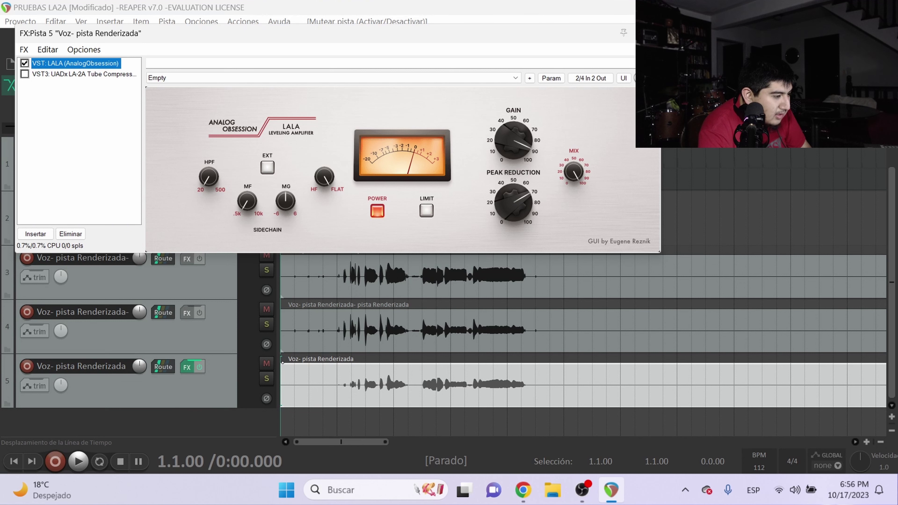
left_click(650, 33)
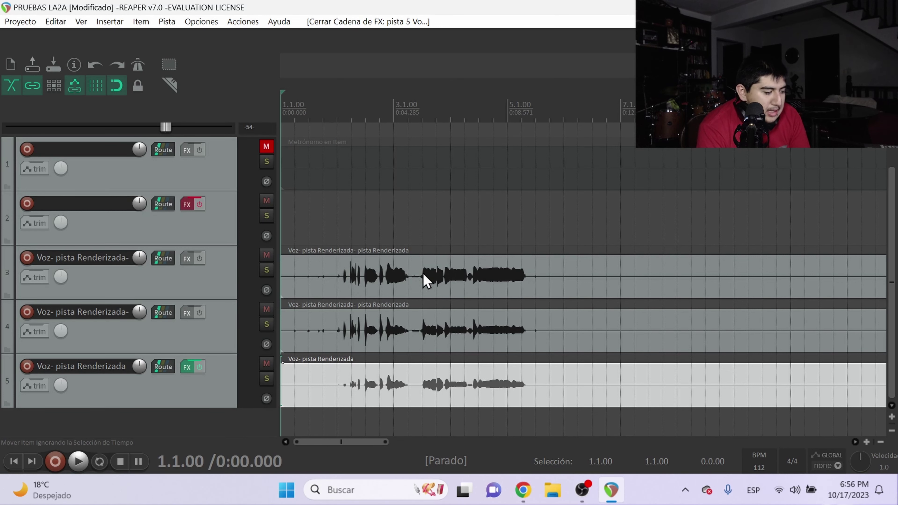
left_click(266, 255)
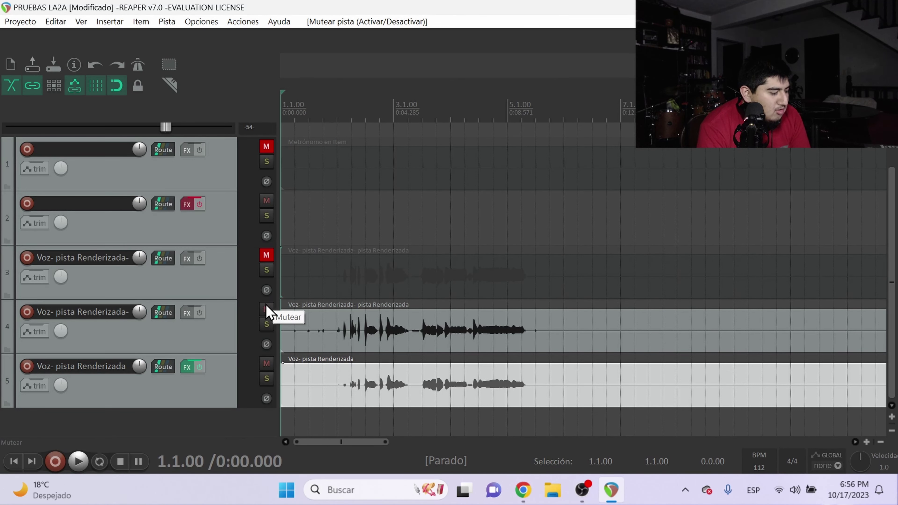
left_click(266, 309)
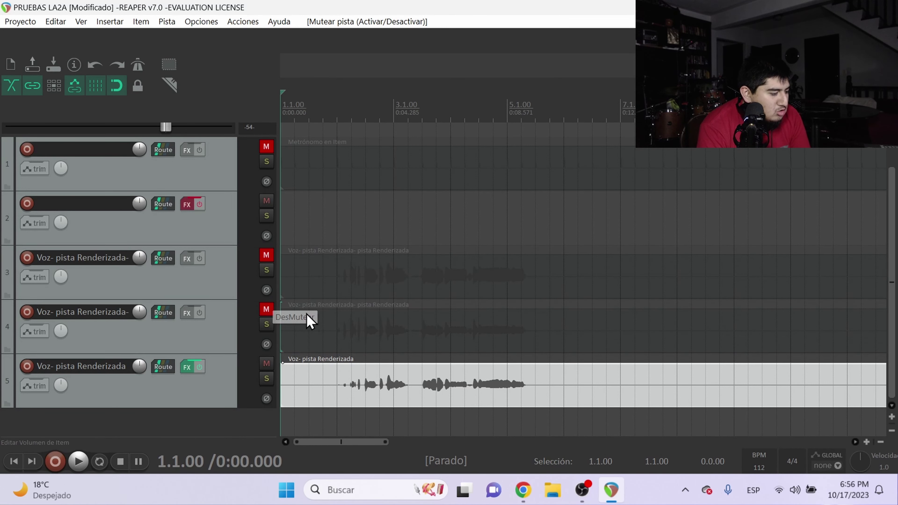
left_click(266, 312)
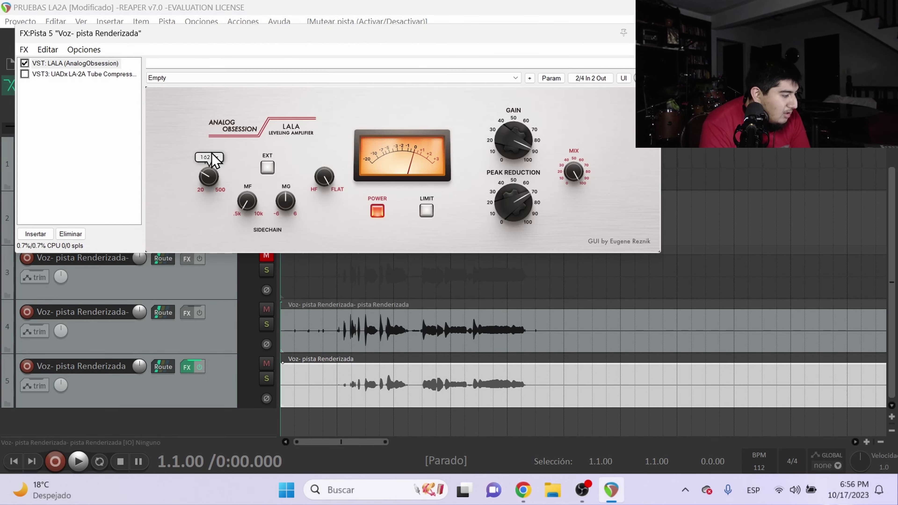
Try LALA's HPF knob, turn its HF/FLAT control to HF, and close the FX chain.
left_click_drag(214, 158, 212, 175)
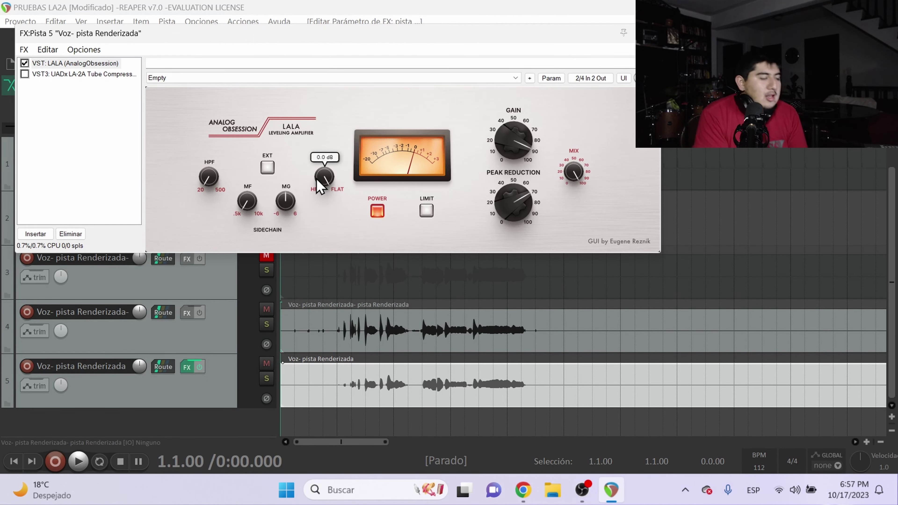
mouse_move(327, 182)
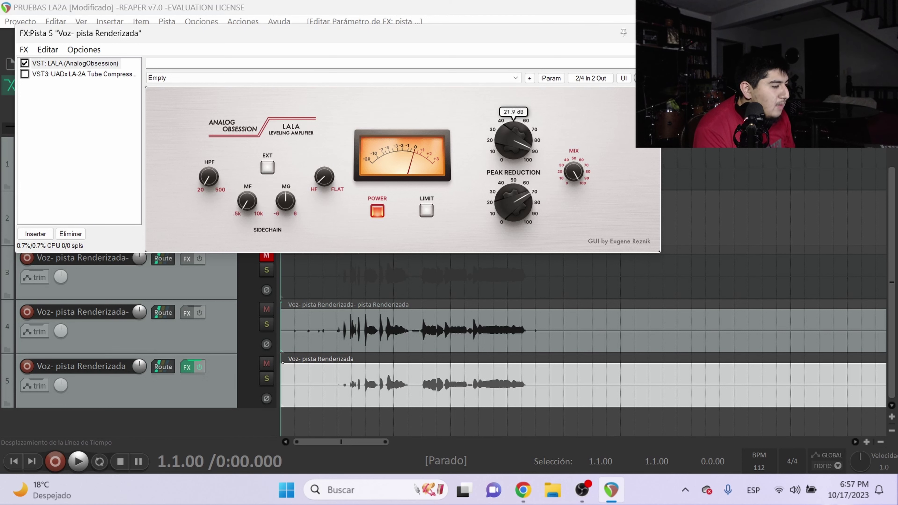
left_click(649, 33)
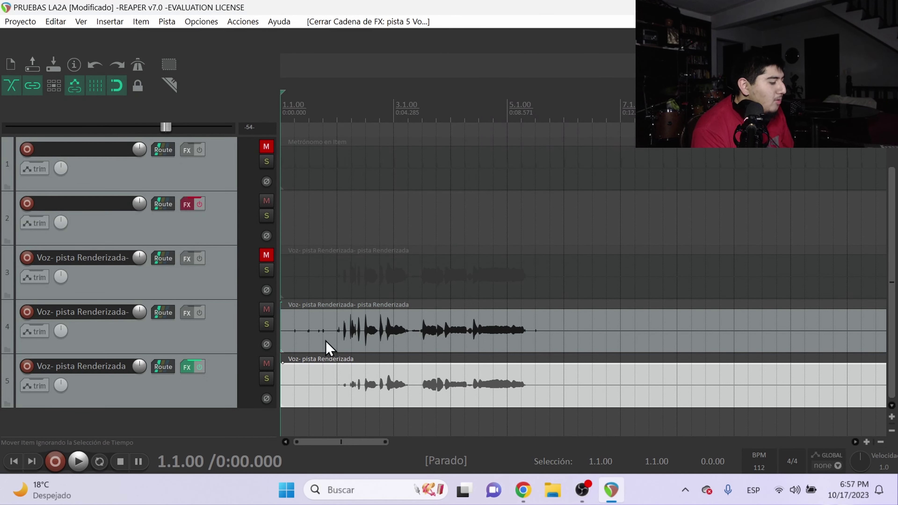
Move LALA below the UADx LA-2A in the original vocal's FX chain, view the UADx LA-2A's settings, and close the chain.
left_click(188, 367)
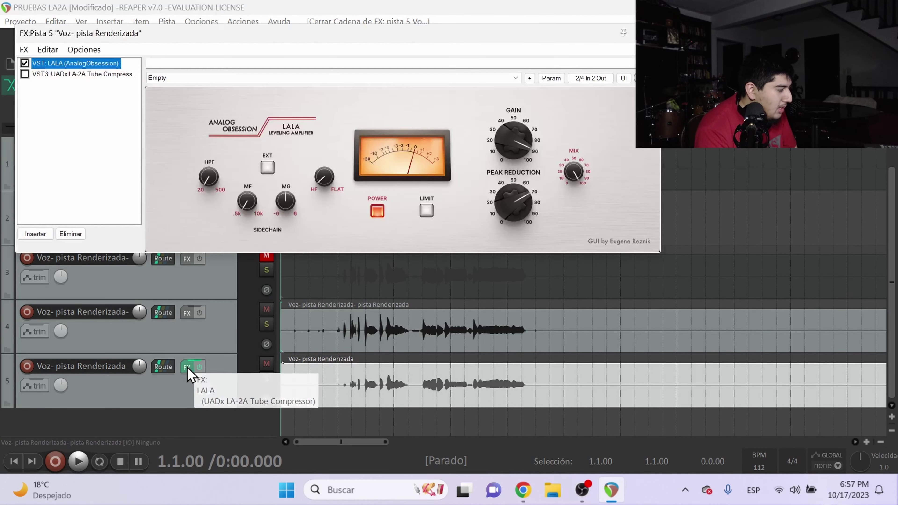
left_click_drag(54, 69, 56, 78)
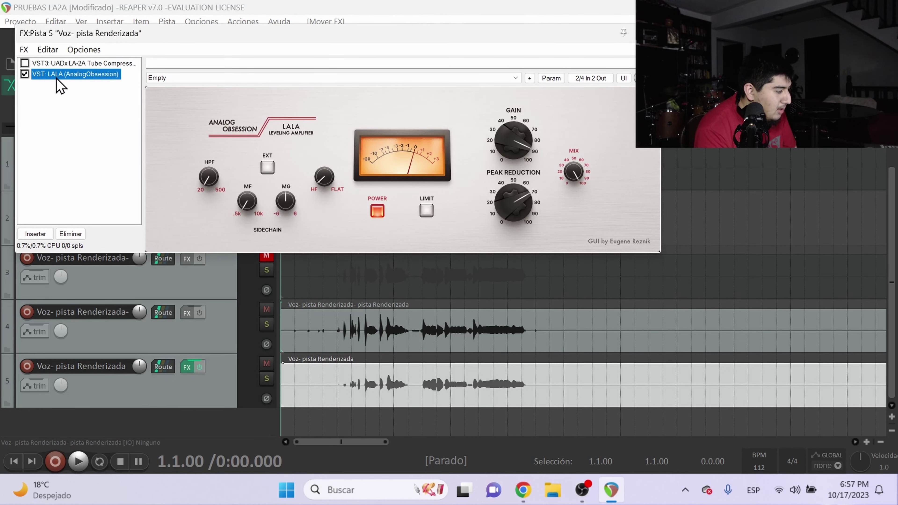
left_click(71, 63)
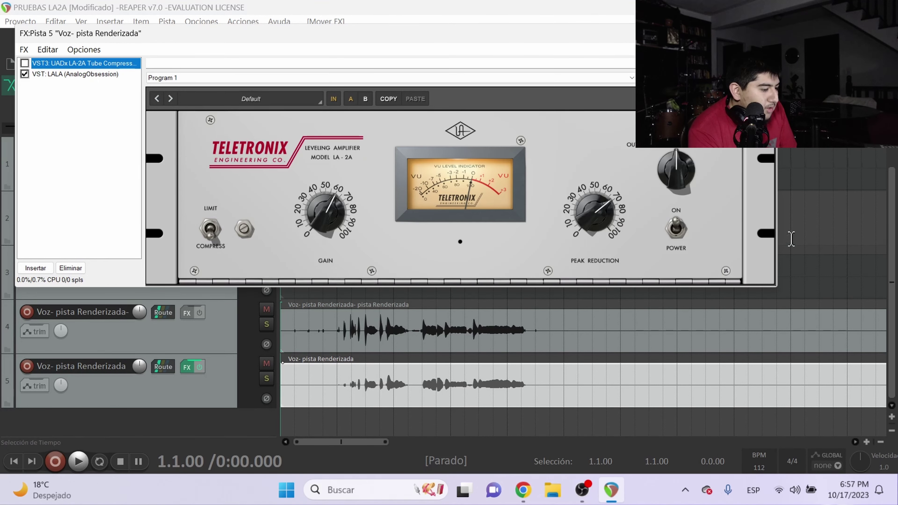
left_click(783, 229)
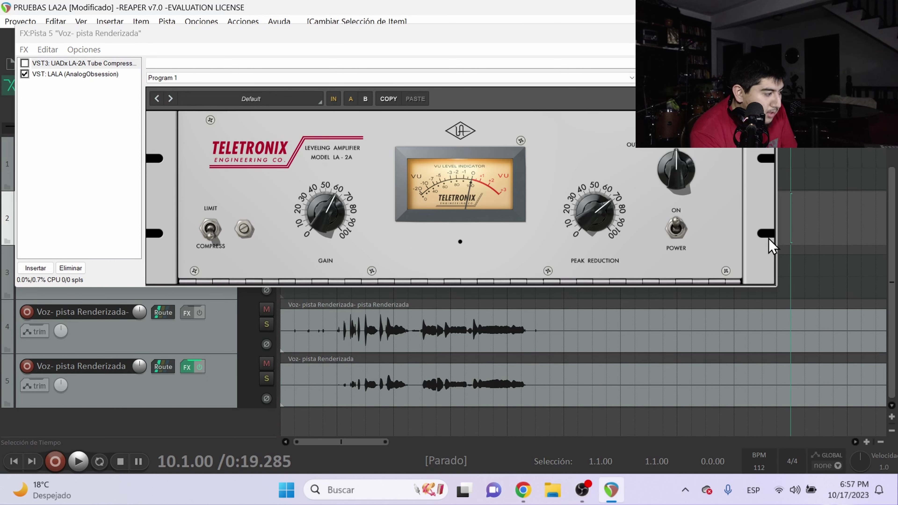
left_click_drag(779, 240, 782, 258)
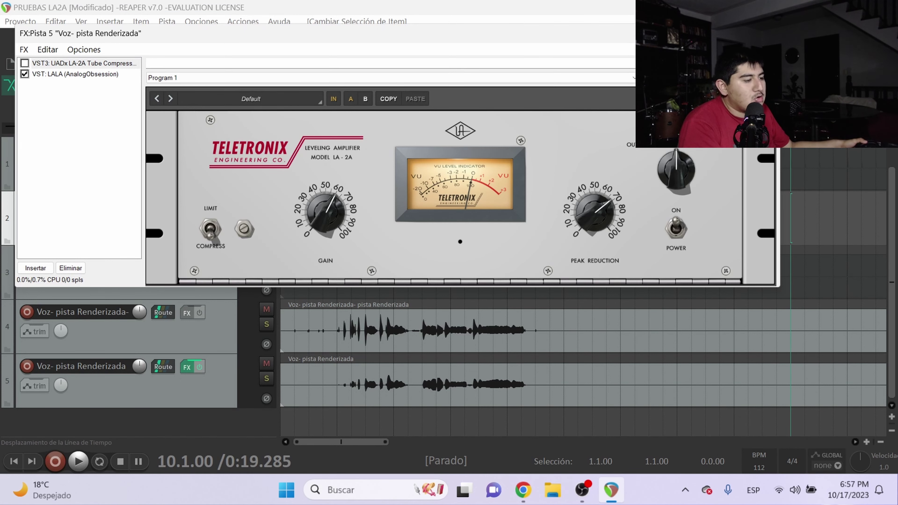
key("Escape")
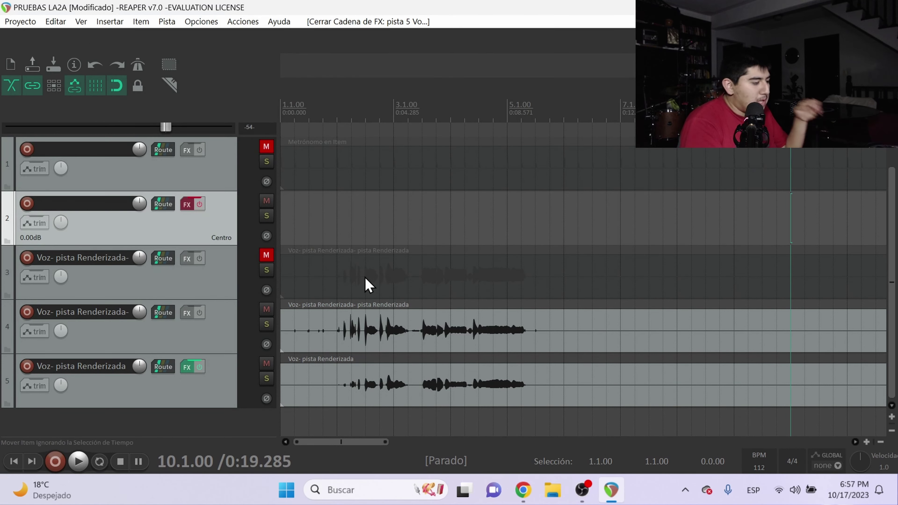
Show the mixer and mute the three vocal tracks 3, 4 and 5.
left_click(267, 255)
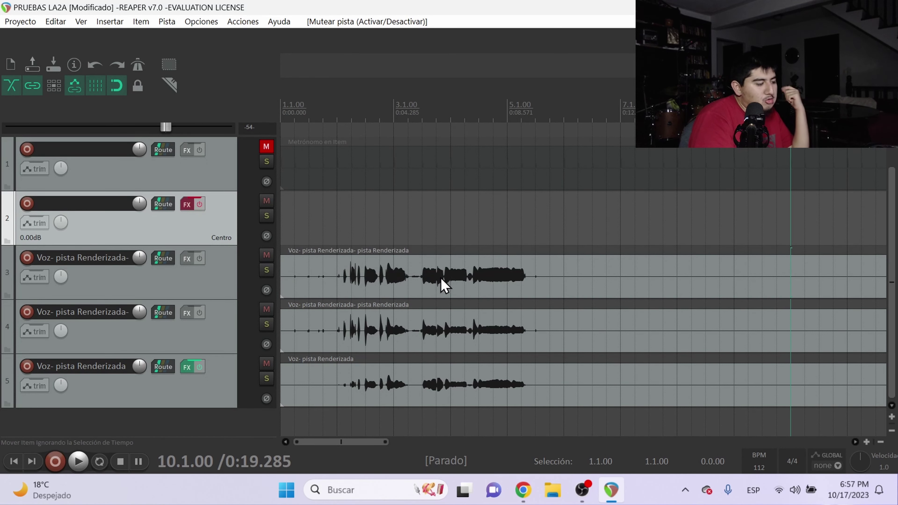
key("ctrl+m")
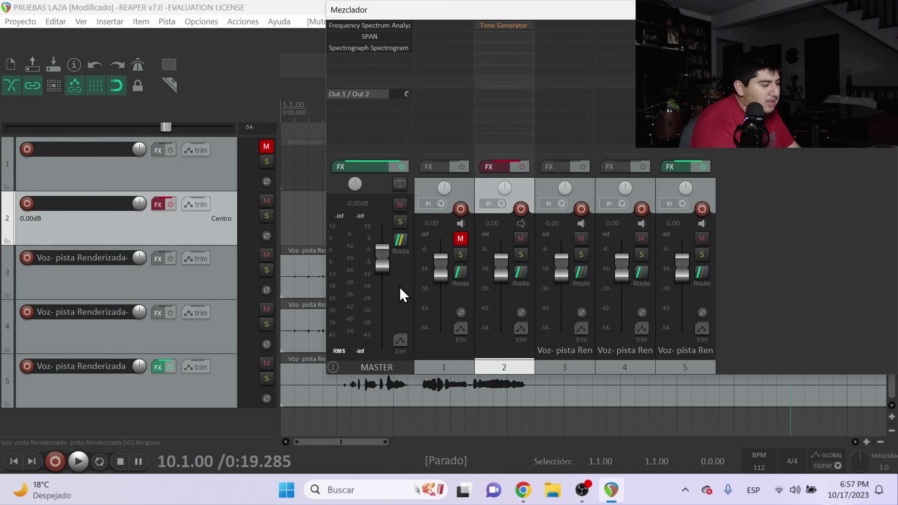
left_click(582, 241)
left_click(641, 240)
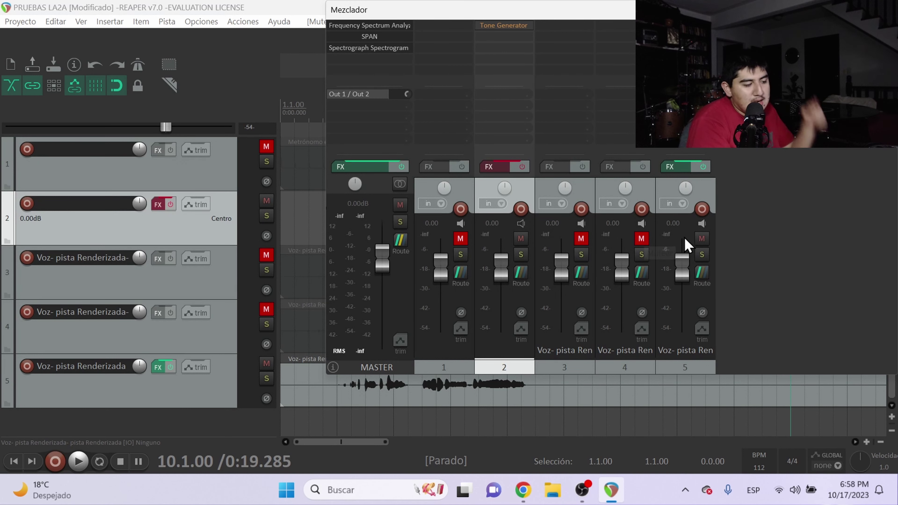
left_click(701, 239)
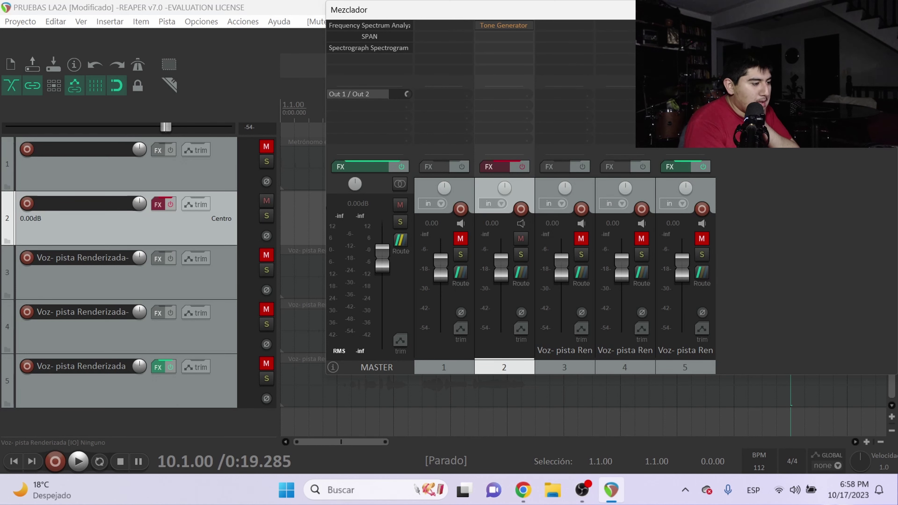
Copy the UADx LA-2A from track 5 and paste it after the Tone Generator on track 2.
right_click(517, 168)
left_click(669, 186)
right_click(504, 40)
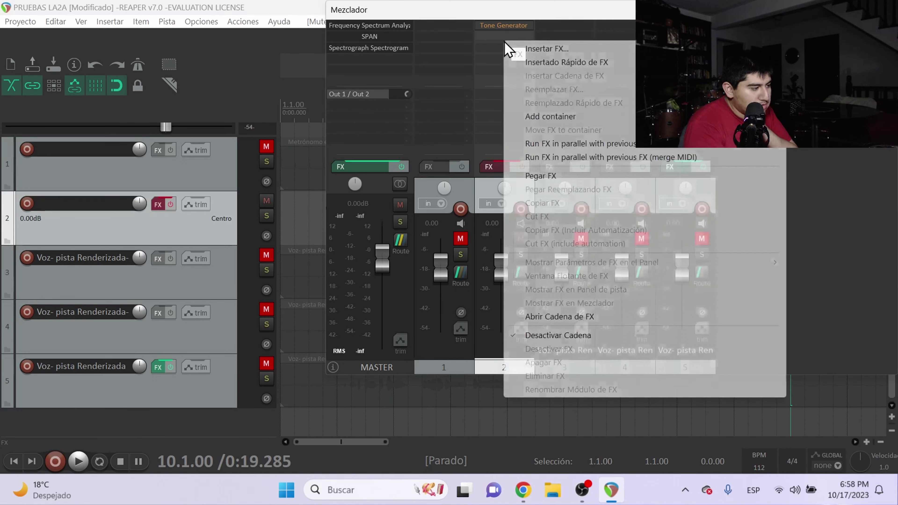
left_click(553, 176)
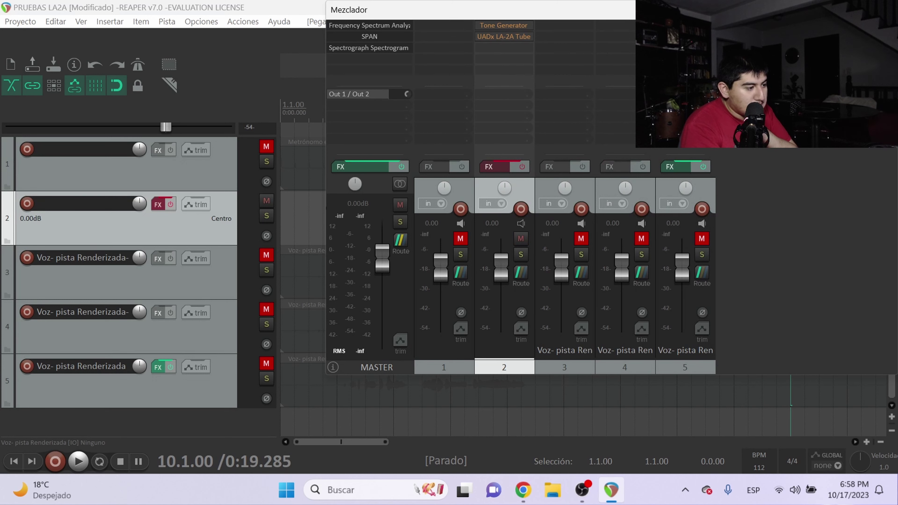
Copy LALA from track 5, paste it below the UADx LA-2A on track 2, and hide the mixer.
right_click(685, 35)
left_click(694, 370)
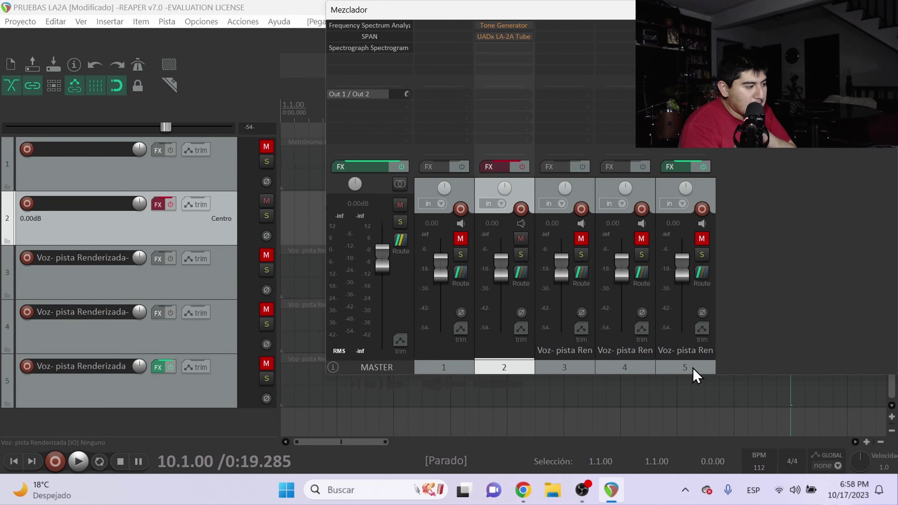
right_click(684, 36)
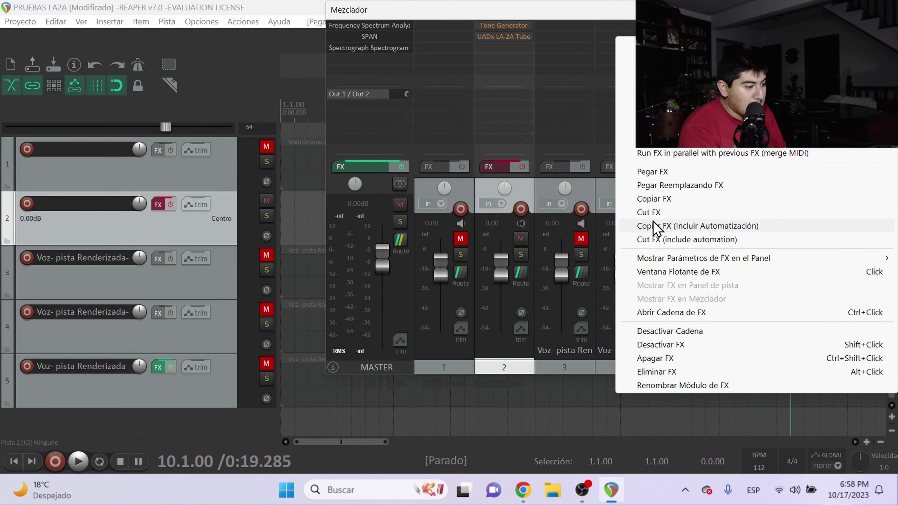
left_click(668, 199)
right_click(489, 49)
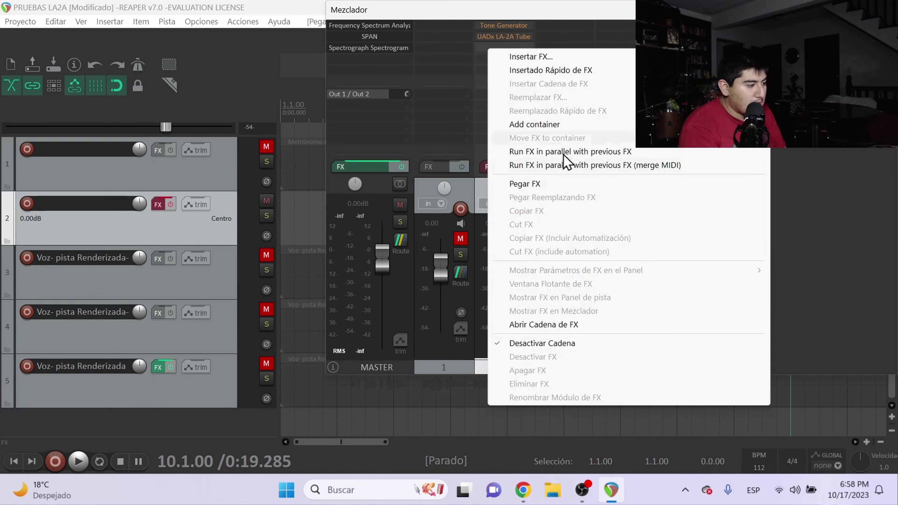
left_click(558, 184)
key("ctrl+m")
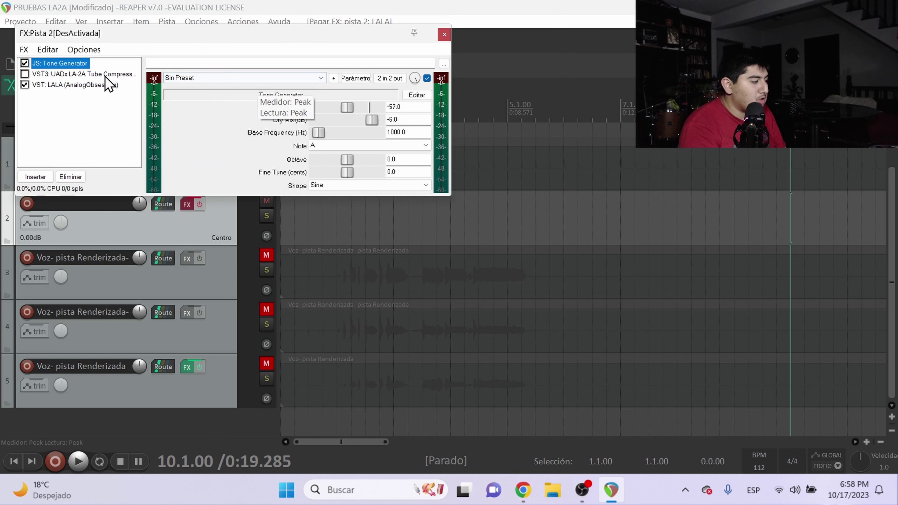
Bypass LALA and activate track 2's FX chain, with a brief look at OBS before returning to REAPER.
left_click(24, 85)
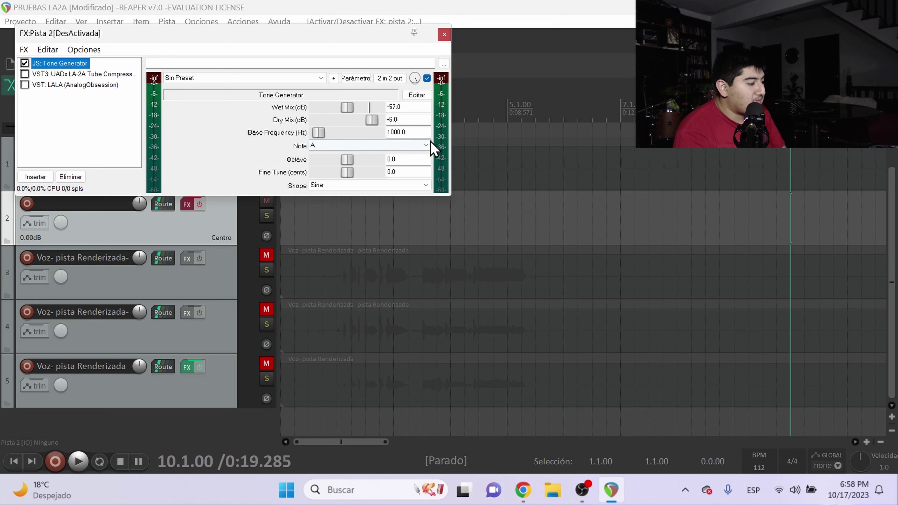
left_click(200, 204)
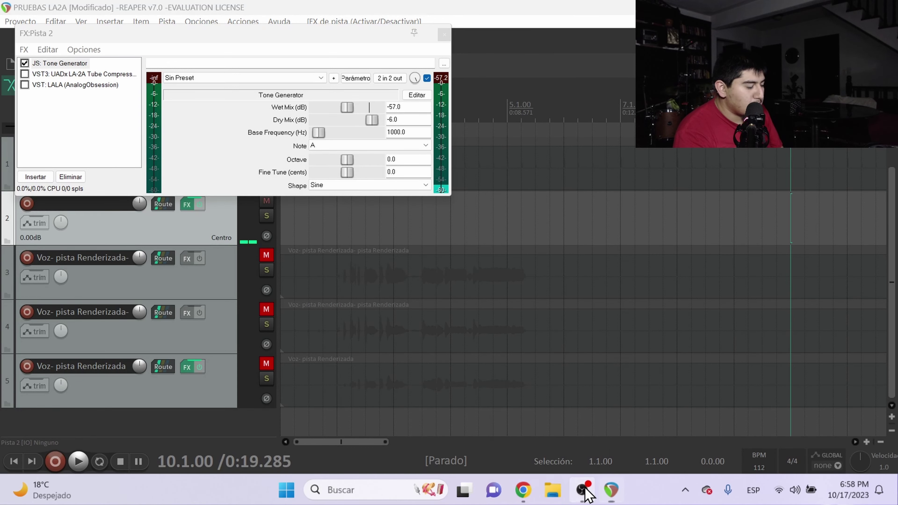
left_click(618, 493)
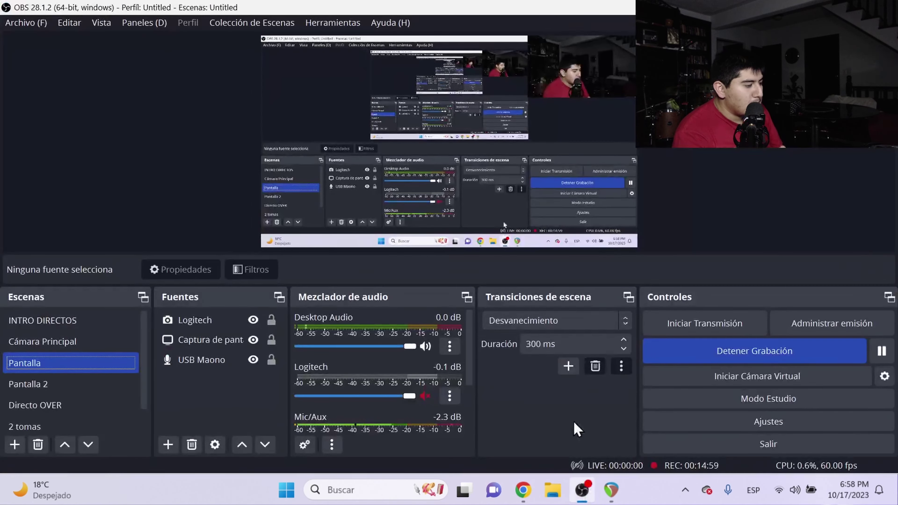
left_click(618, 494)
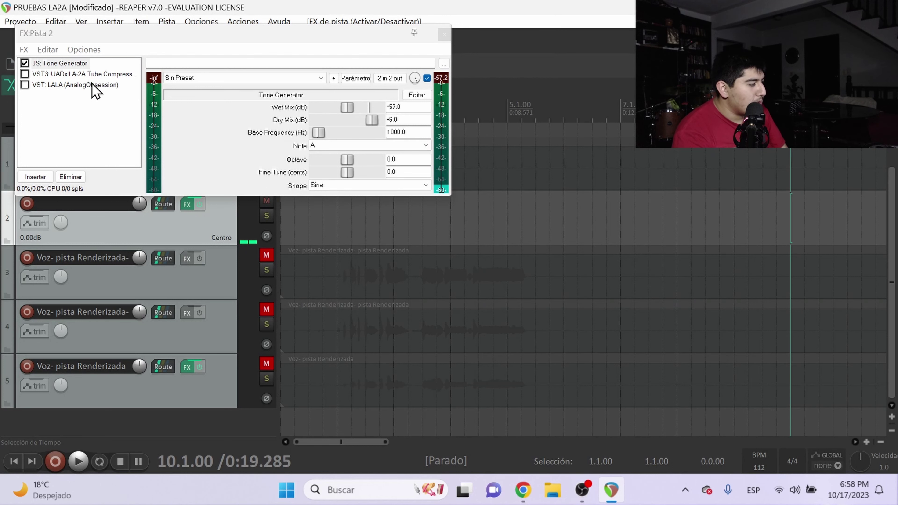
Enable the UADx LA-2A in track 2's FX chain, view its controls, and close the chain.
left_click(24, 74)
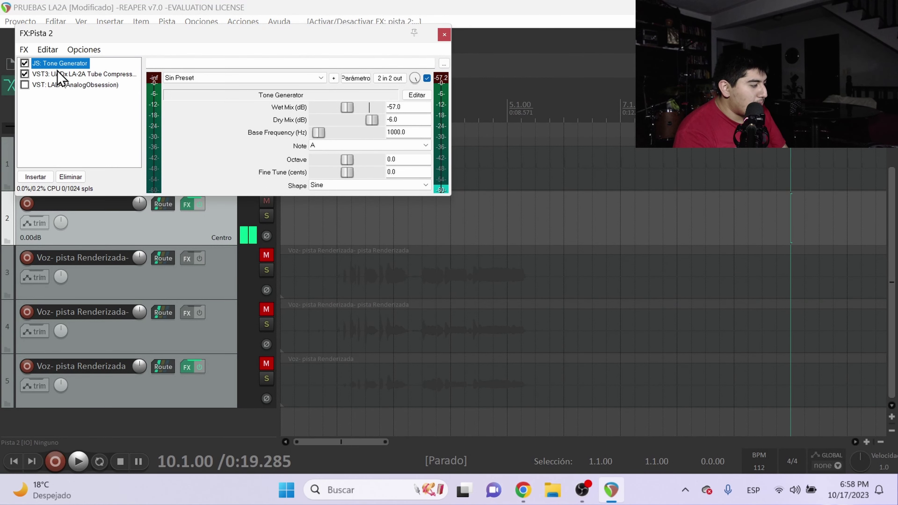
left_click(60, 76)
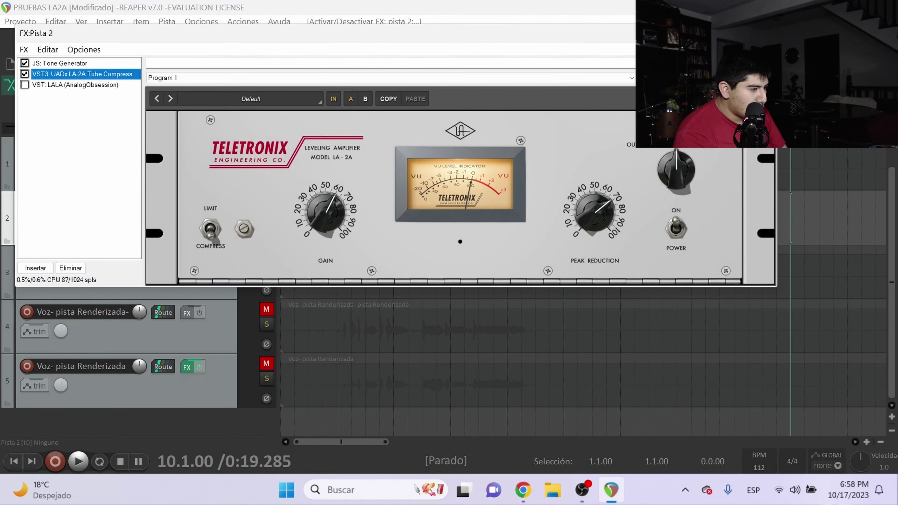
left_click(764, 33)
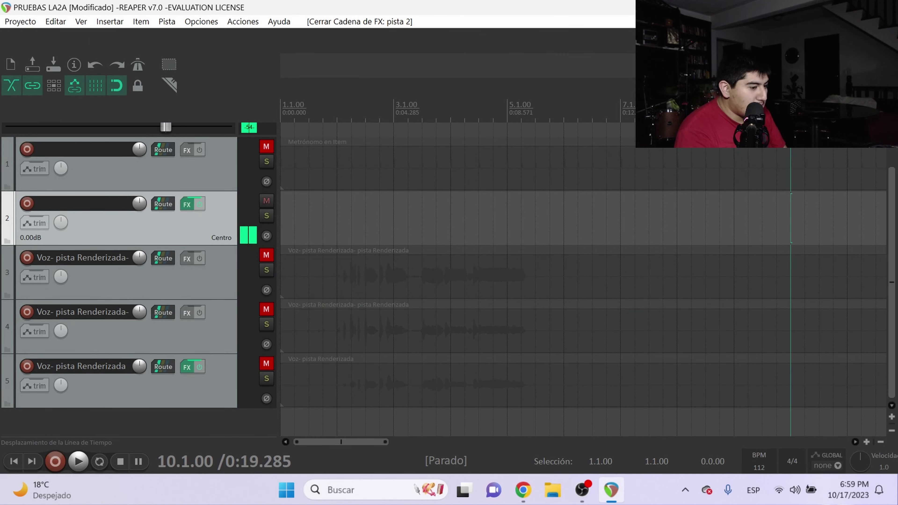
Delete the metronome track above the tone generator track.
scroll(894, 152, "up", 2)
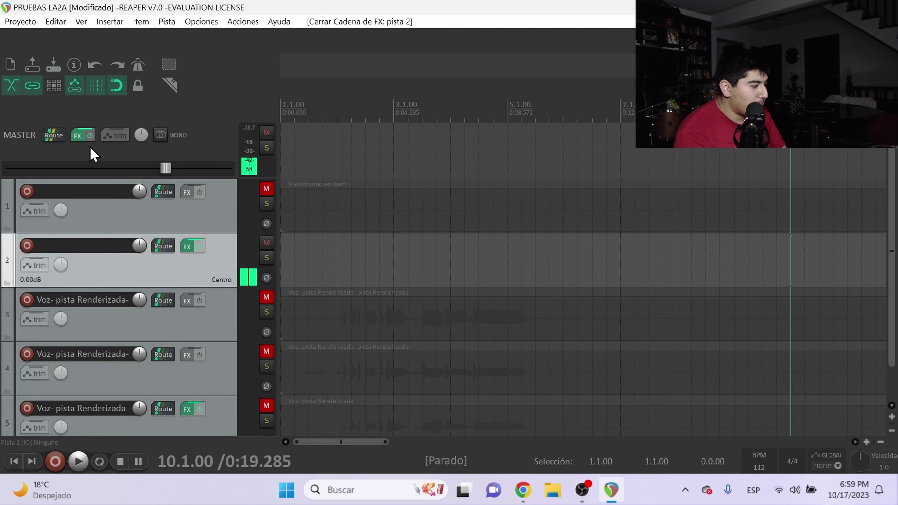
right_click(156, 207)
left_click(198, 171)
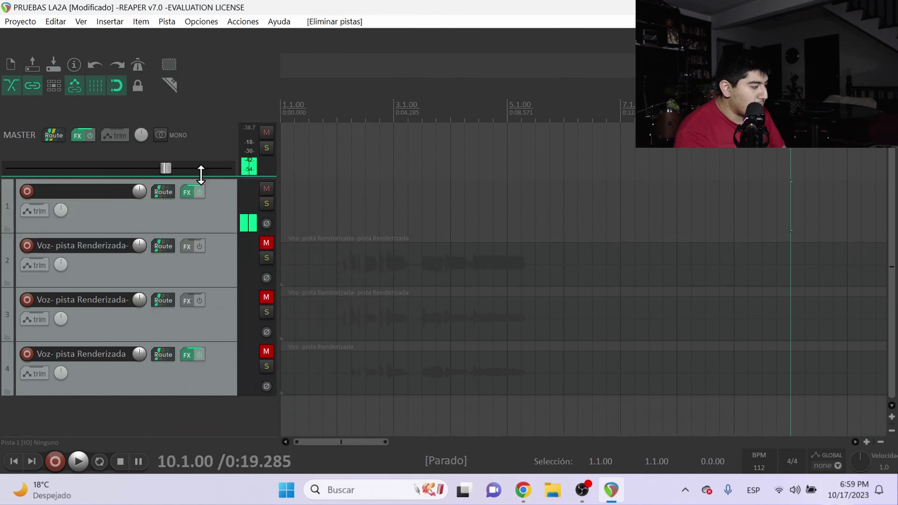
View the Frequency Spectrum Analyzer in the master FX chain and bring up the mixer.
left_click(75, 136)
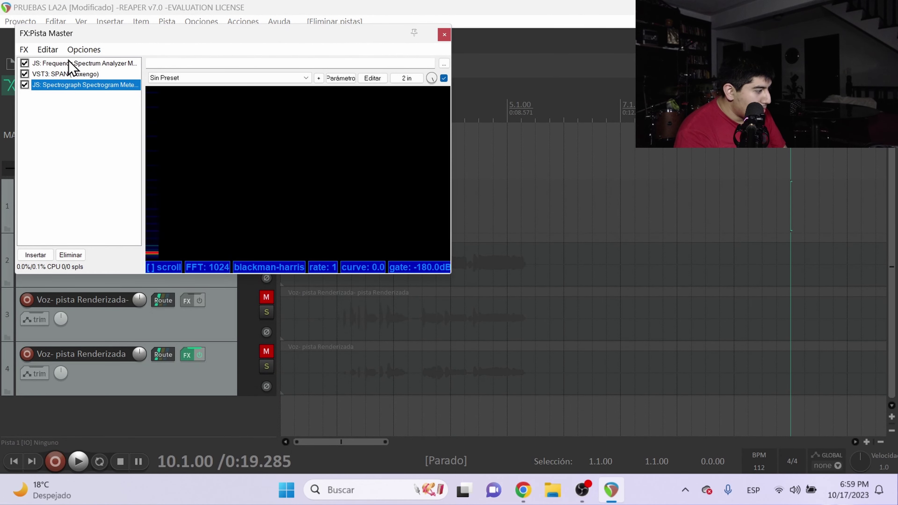
left_click(72, 63)
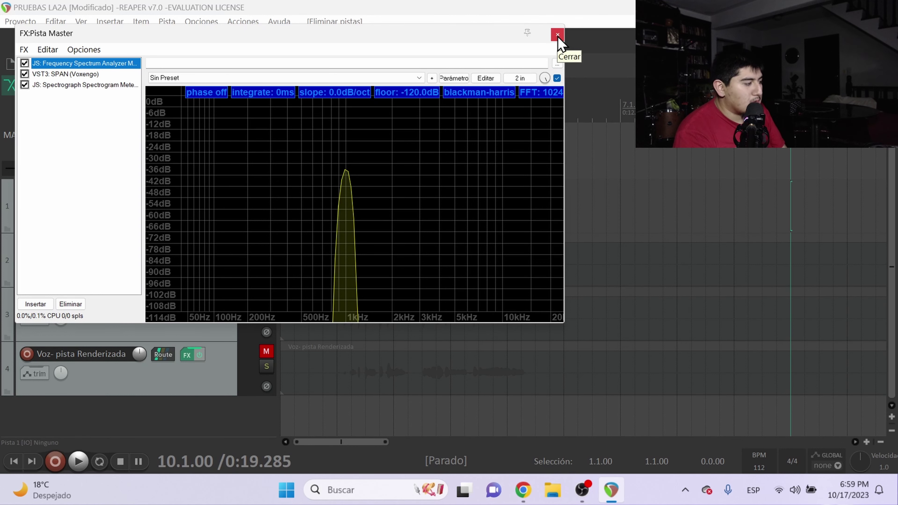
key("ctrl+m")
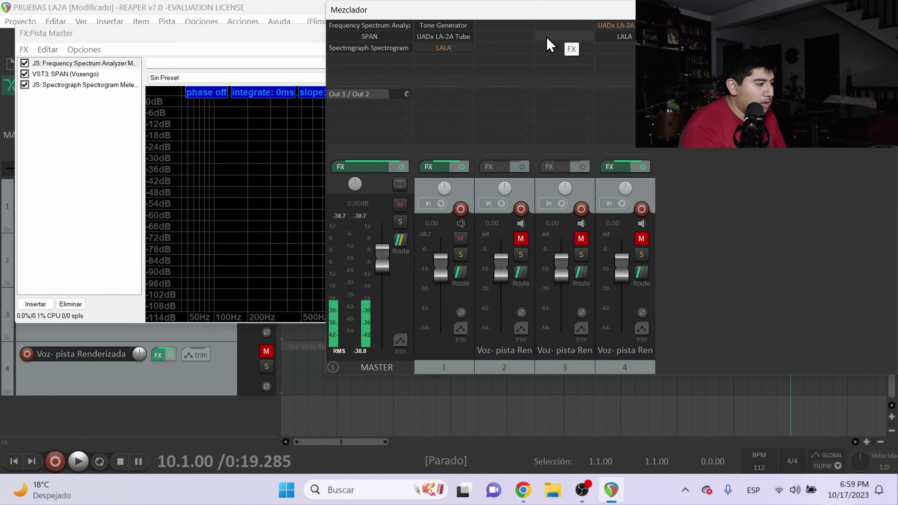
Set the tone track's UADx LA-2A gain to about 90 and peak reduction to 50, and examine the master spectrum.
left_click(472, 40)
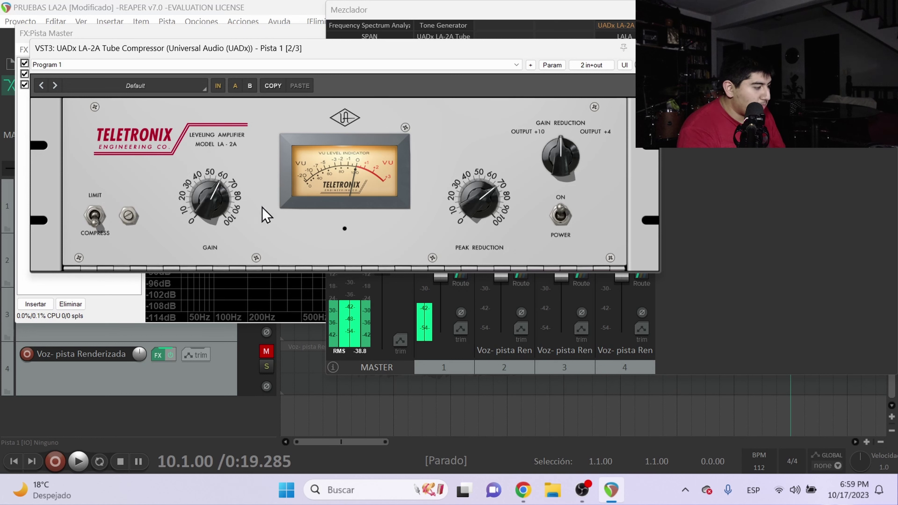
left_click_drag(201, 214, 214, 190)
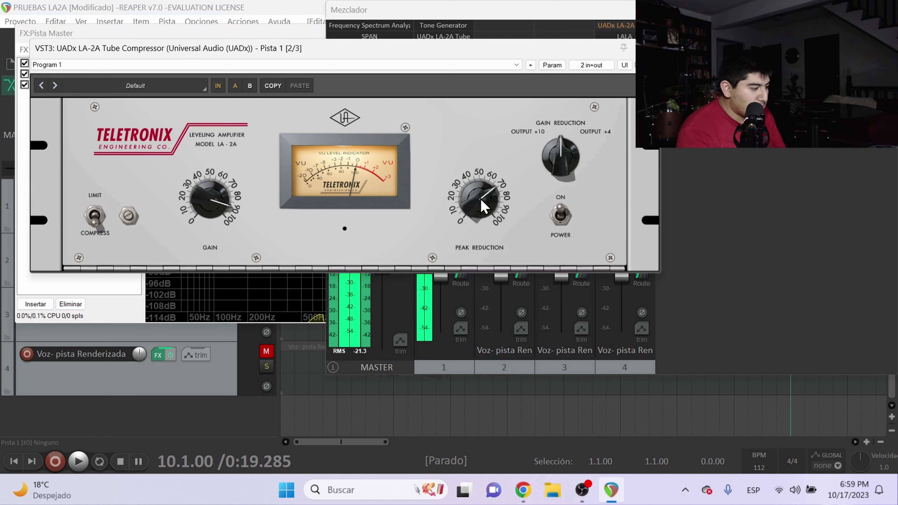
left_click_drag(470, 204, 485, 241)
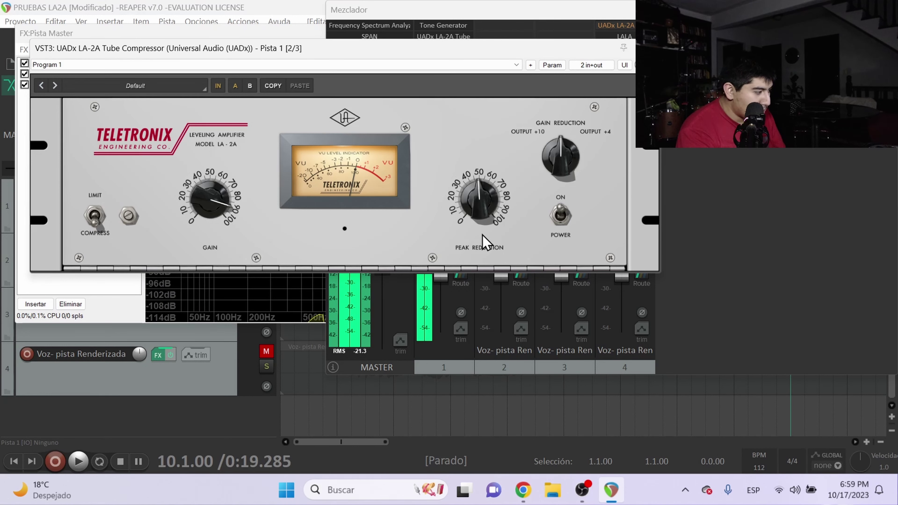
left_click(649, 48)
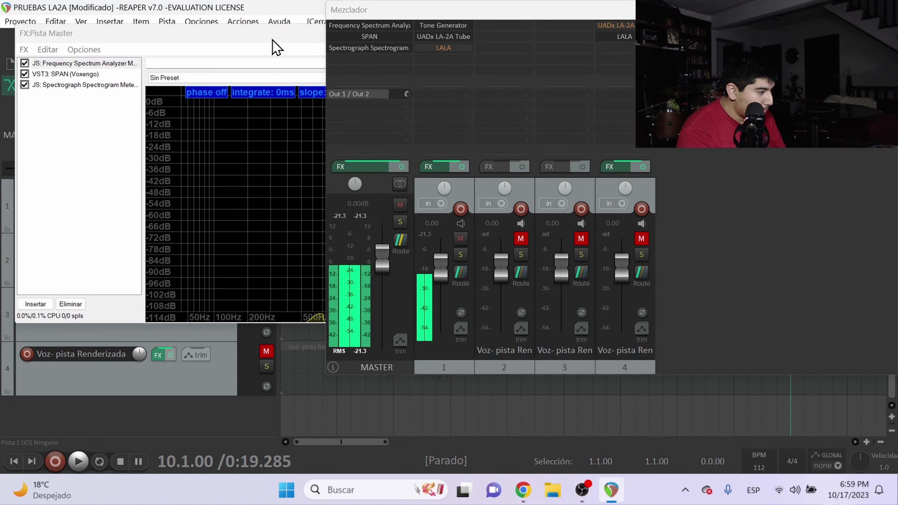
left_click(277, 47)
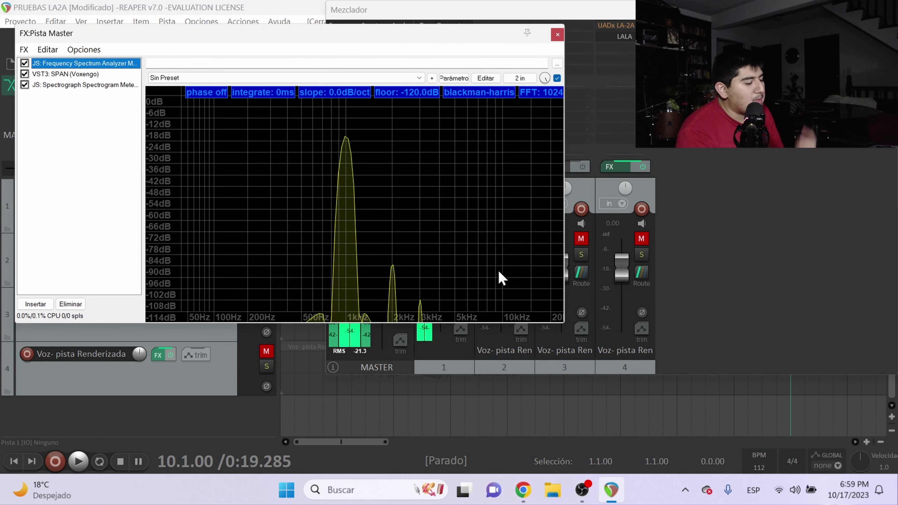
left_click(557, 35)
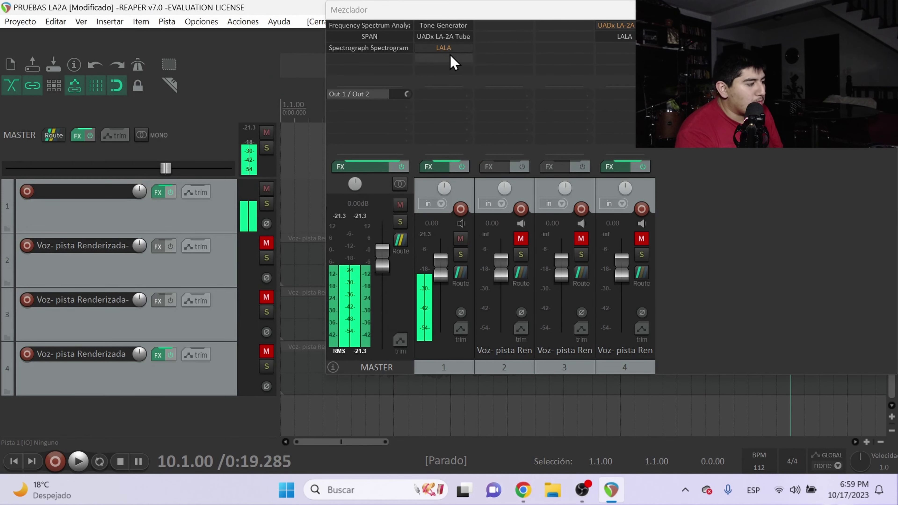
Bypass the tone track's UADx LA-2A, switch it from Compress to Limit, and close its window.
double_click(456, 37)
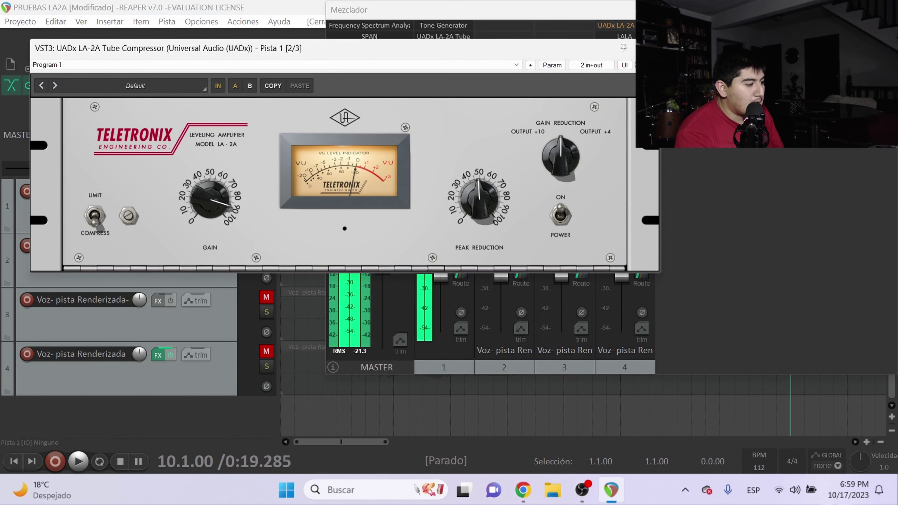
left_click(653, 65)
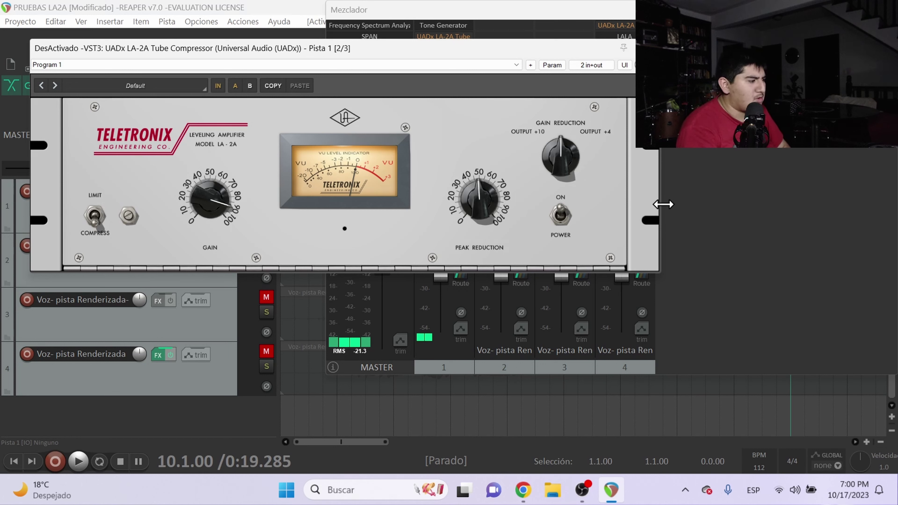
left_click(252, 85)
left_click(252, 85)
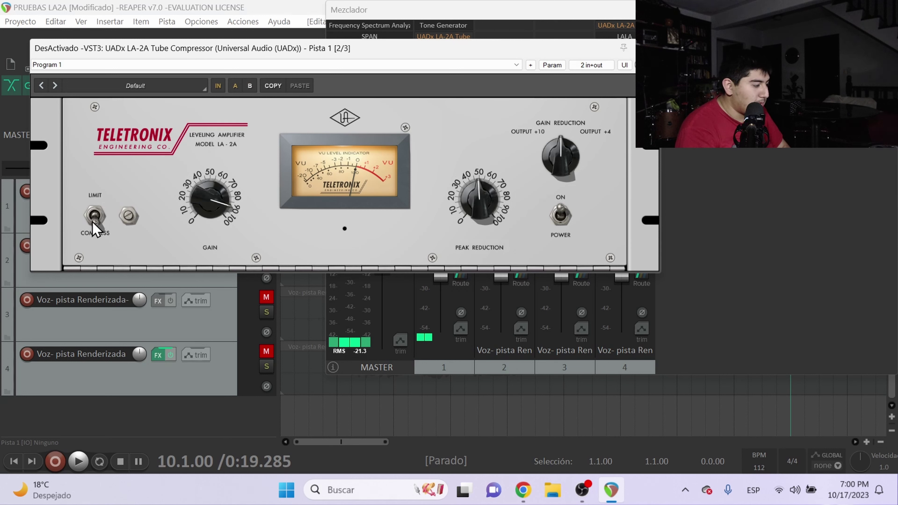
left_click_drag(92, 223, 93, 205)
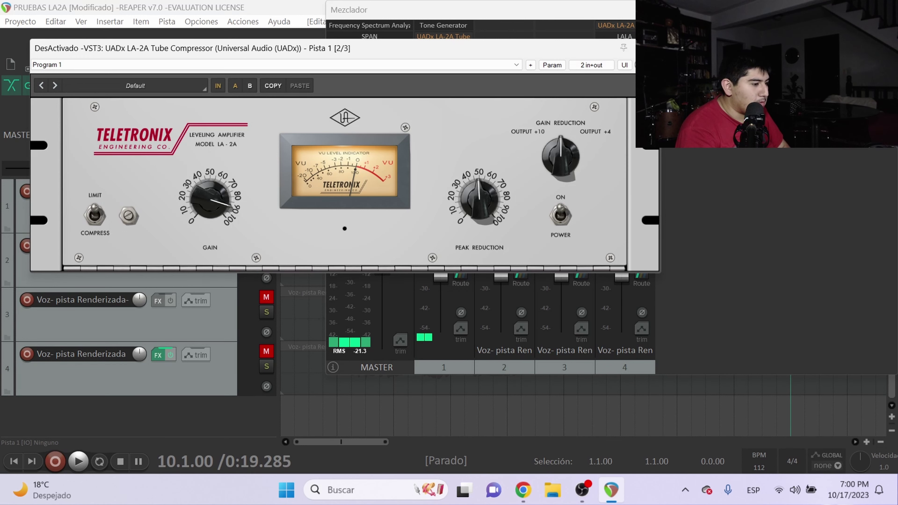
left_click(649, 47)
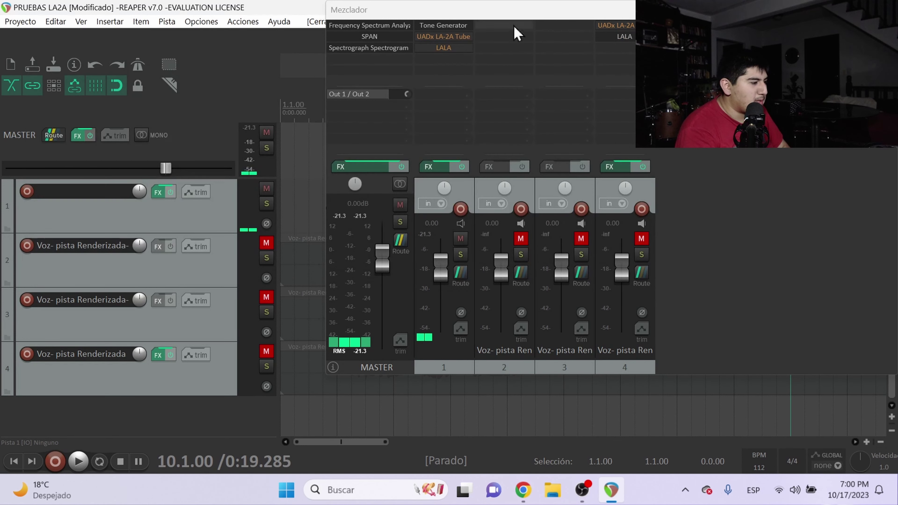
Reactivate the UADx LA-2A on track 1 and examine its harmonics in the master's Frequency Spectrum Analyzer.
left_click(437, 35)
left_click(651, 65)
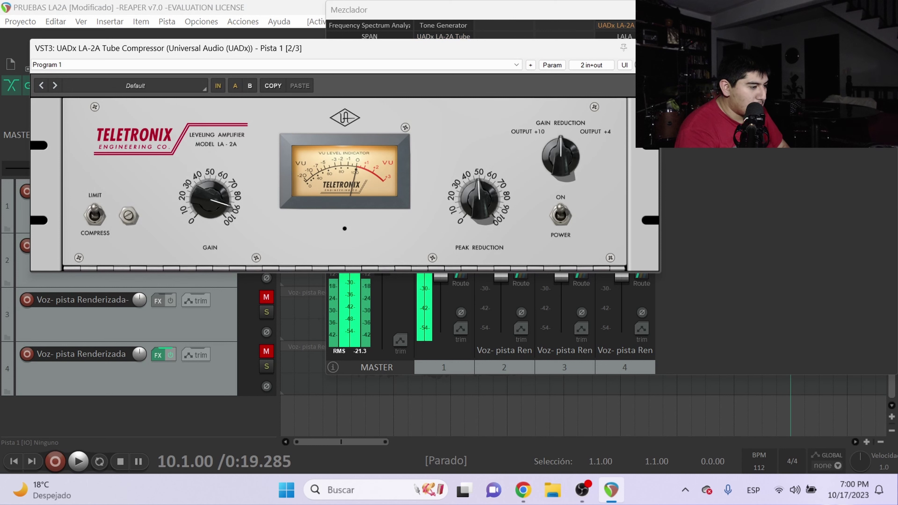
left_click(649, 48)
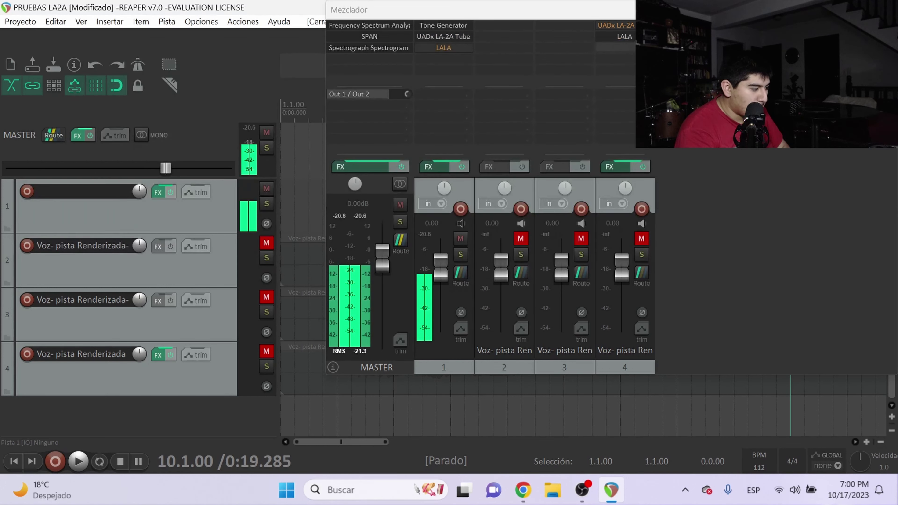
left_click(396, 25)
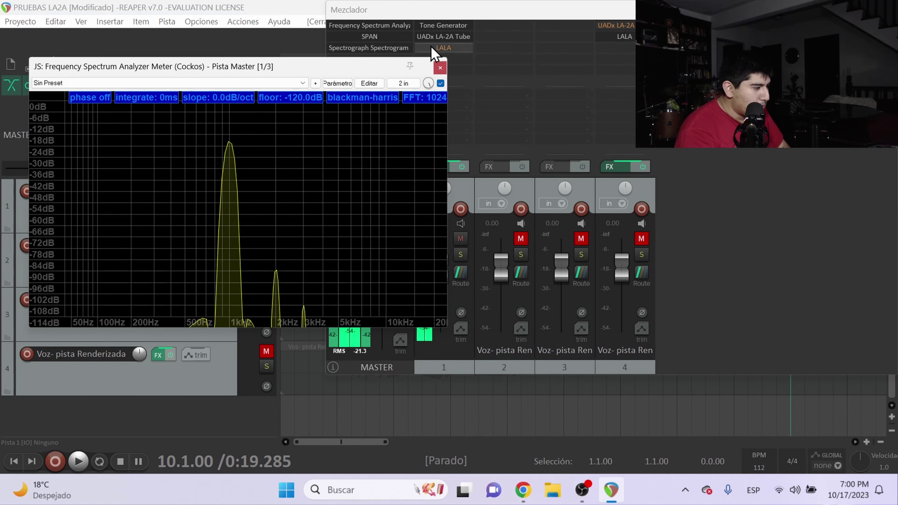
left_click(440, 68)
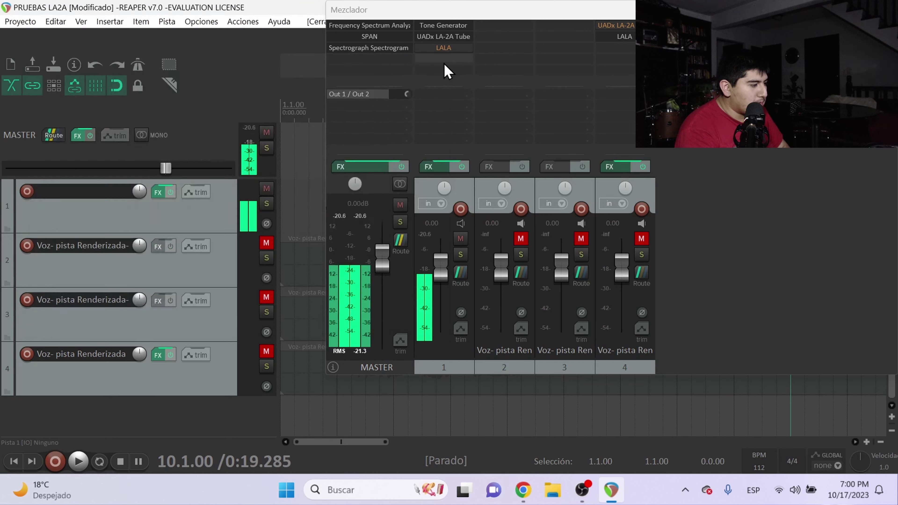
Bypass the UADx LA-2A on track 1 and apply oversampling at 176.4k/192k.
left_click(457, 37)
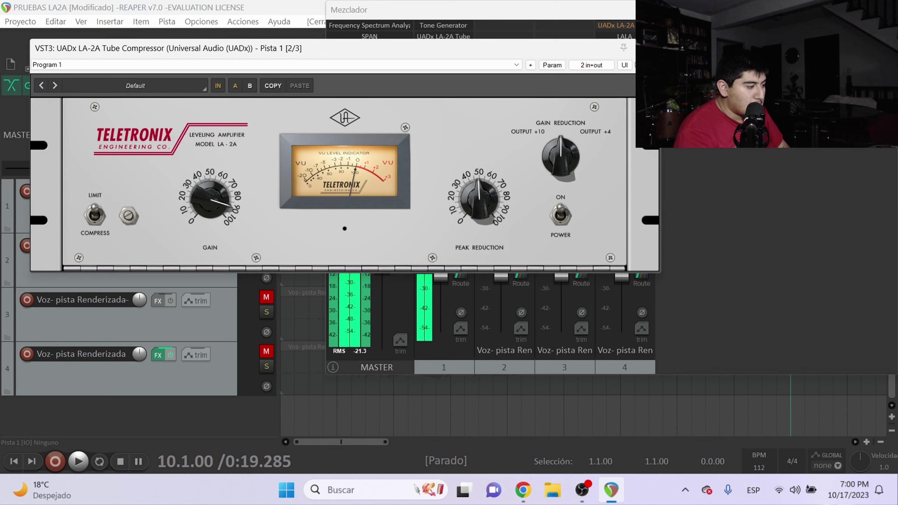
left_click(653, 65)
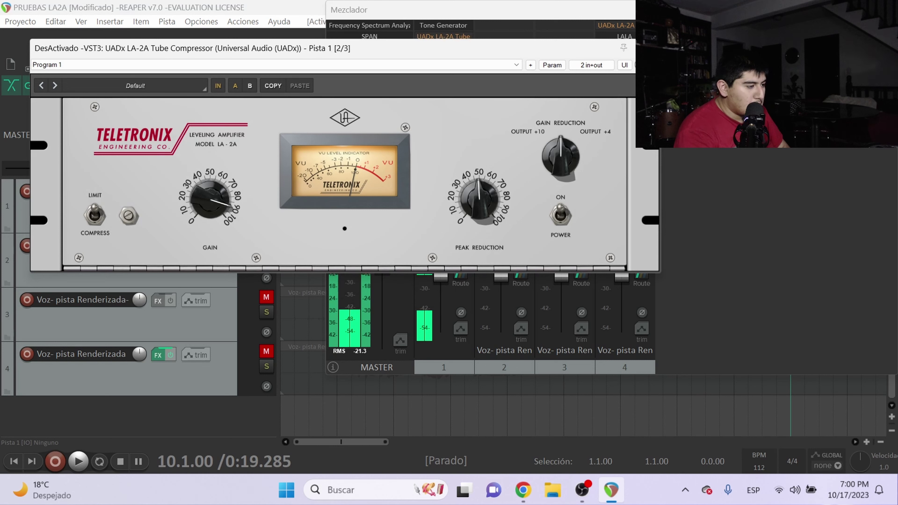
right_click(556, 47)
mouse_move(630, 106)
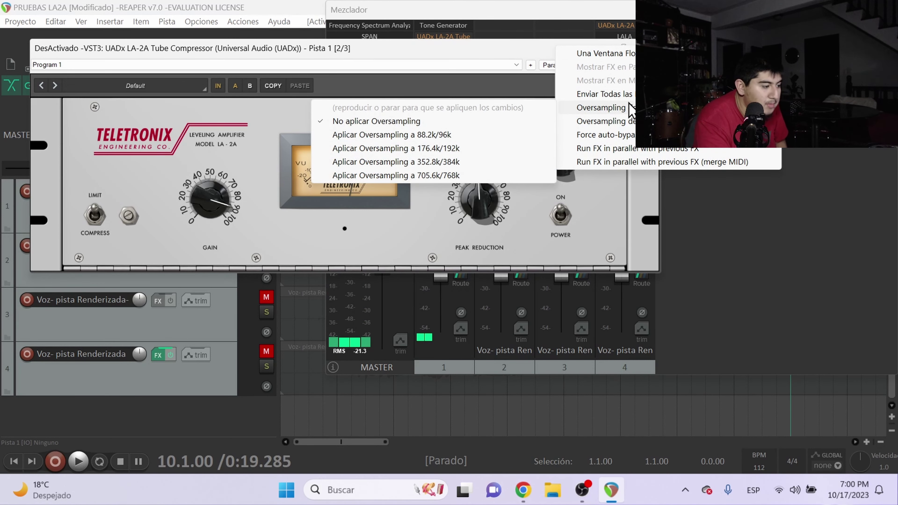
left_click(458, 149)
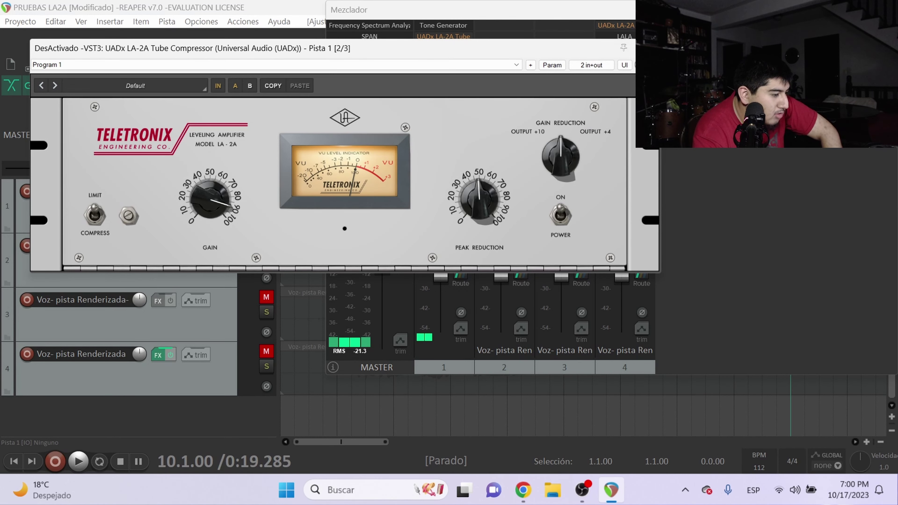
Review track 1's Tone Generator, reactivate its UADx LA-2A, and examine the oversampled harmonics in the master's Frequency Spectrum Analyzer.
left_click(650, 48)
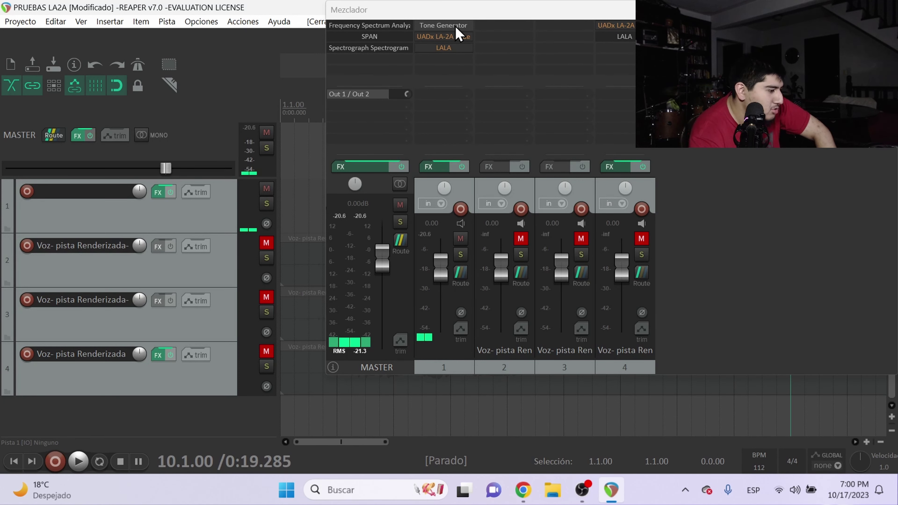
left_click(456, 26)
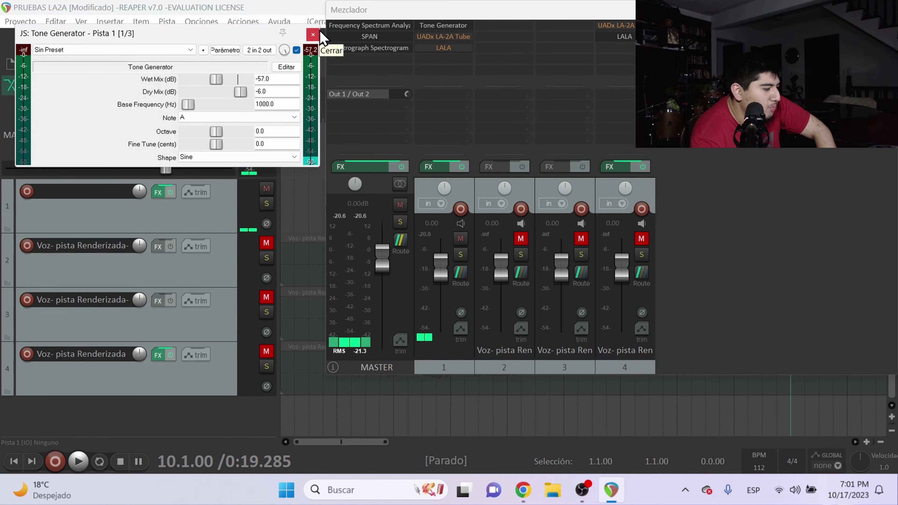
left_click(446, 36)
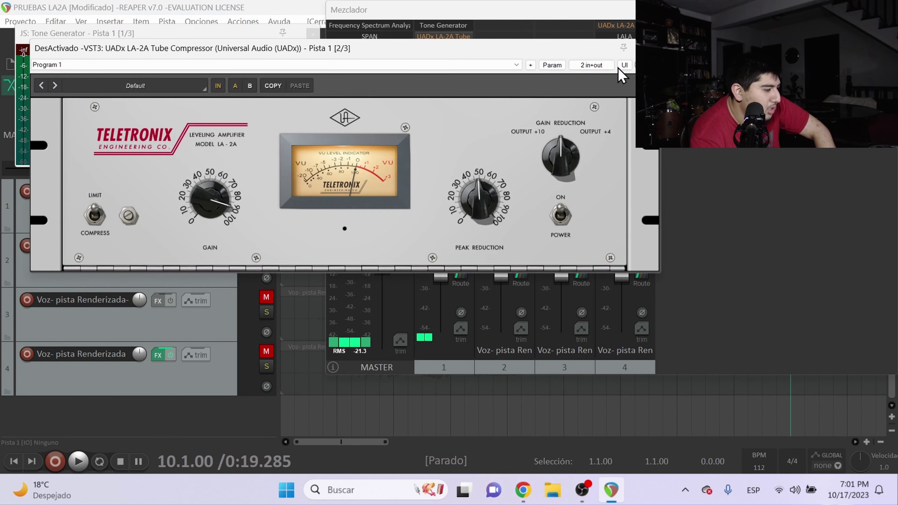
left_click(653, 65)
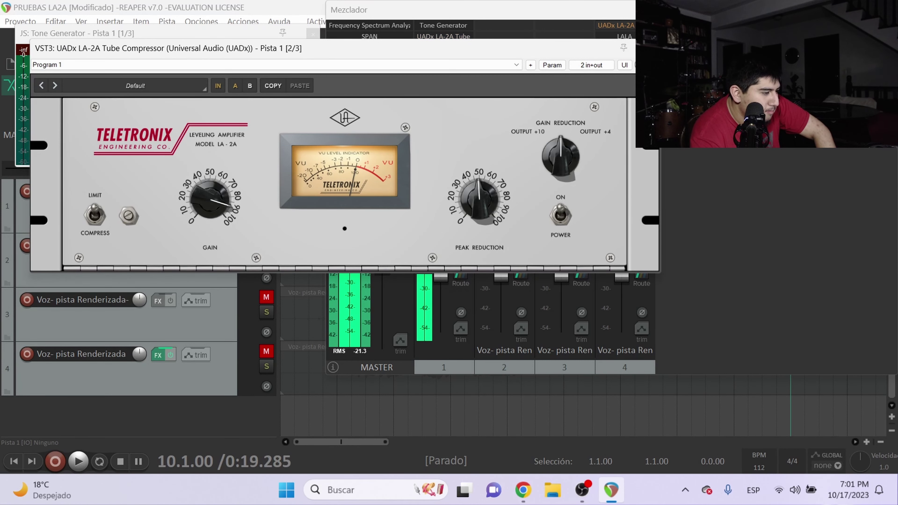
left_click(654, 49)
left_click(389, 26)
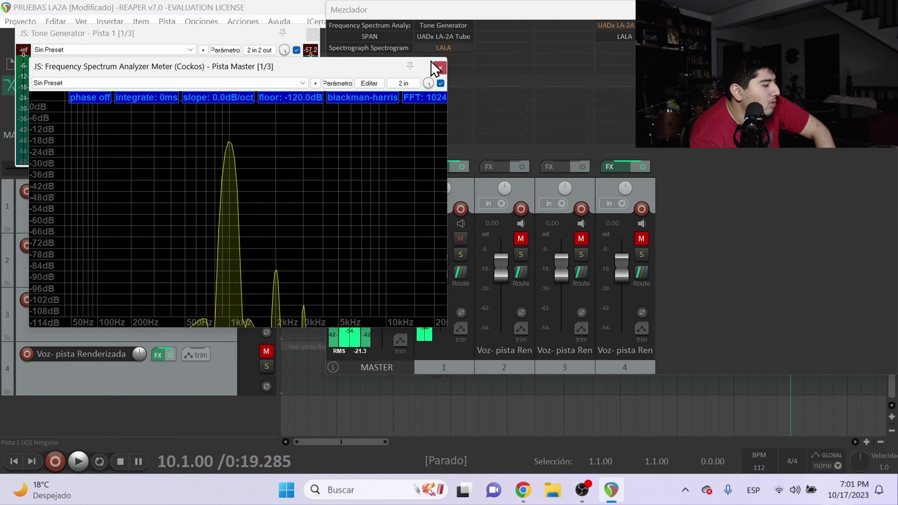
left_click(440, 67)
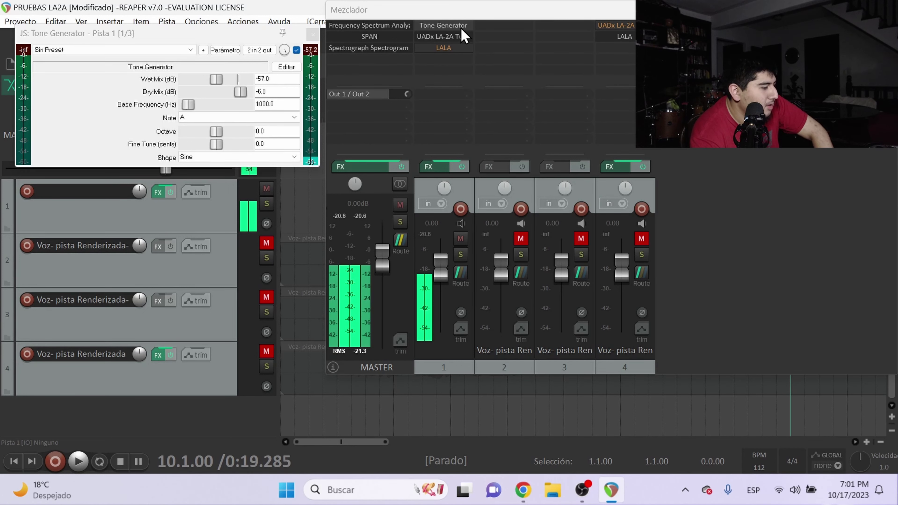
Bypass the UADx LA-2A on track 1 and activate the LALA compressor in its place.
left_click(449, 38)
left_click(653, 65)
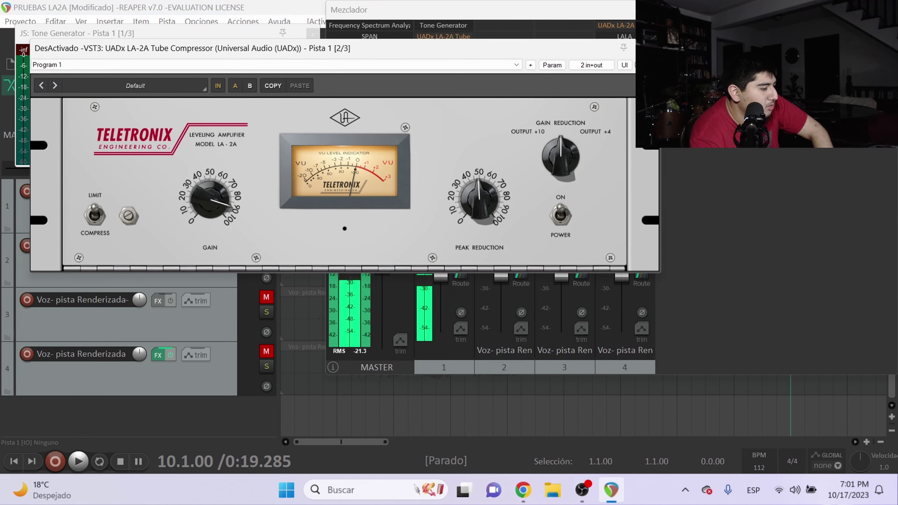
left_click(653, 49)
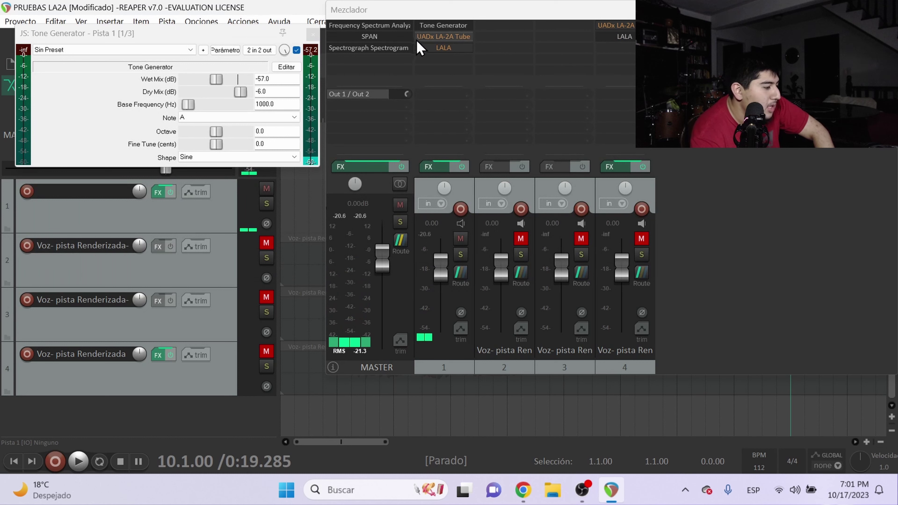
left_click(433, 47)
left_click(536, 64)
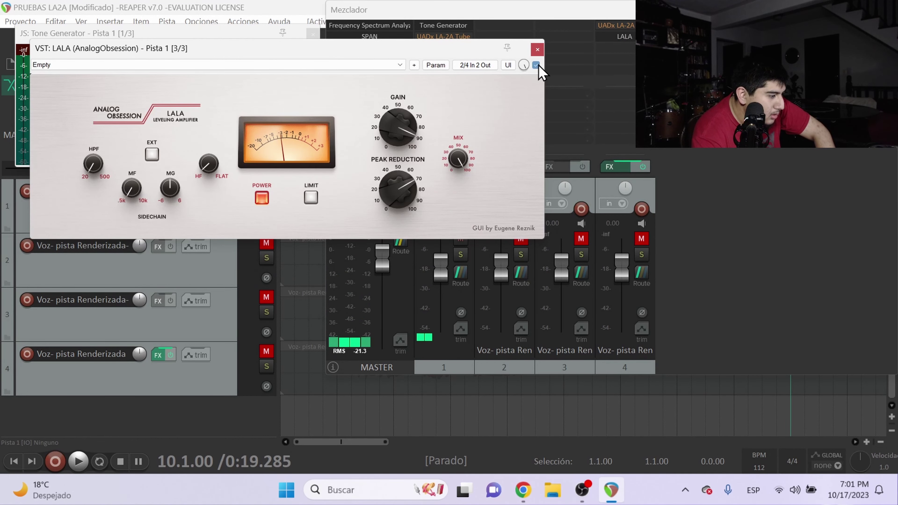
left_click(538, 50)
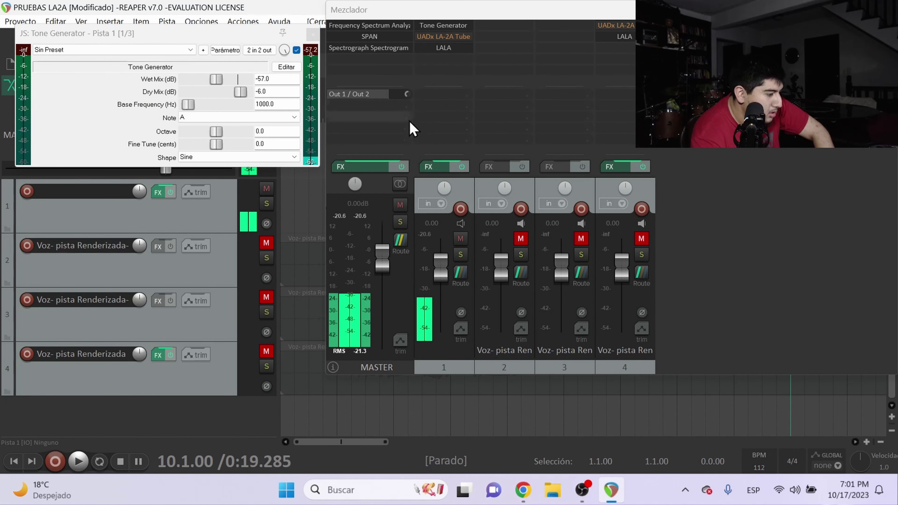
Examine LALA's harmonics in the master's Frequency Spectrum Analyzer while raising its gain to 30.0 dB, and close the open effect windows.
left_click(424, 235)
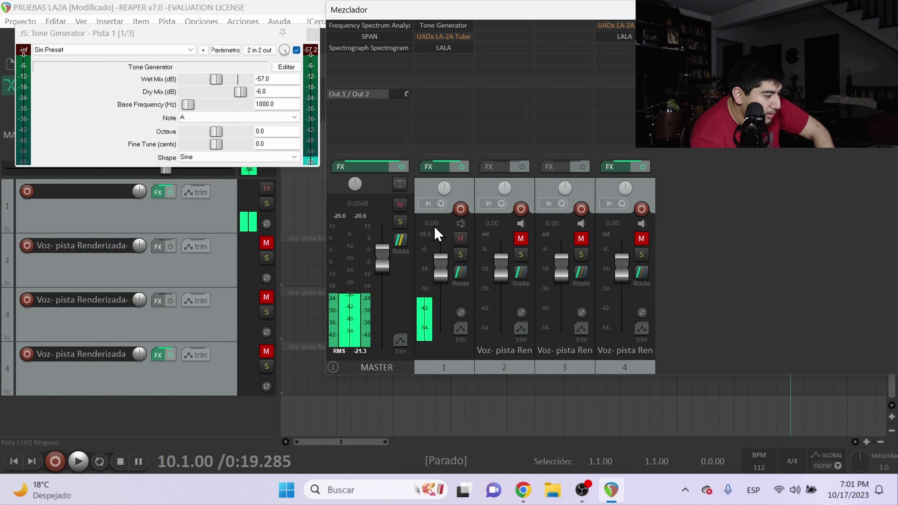
left_click(367, 30)
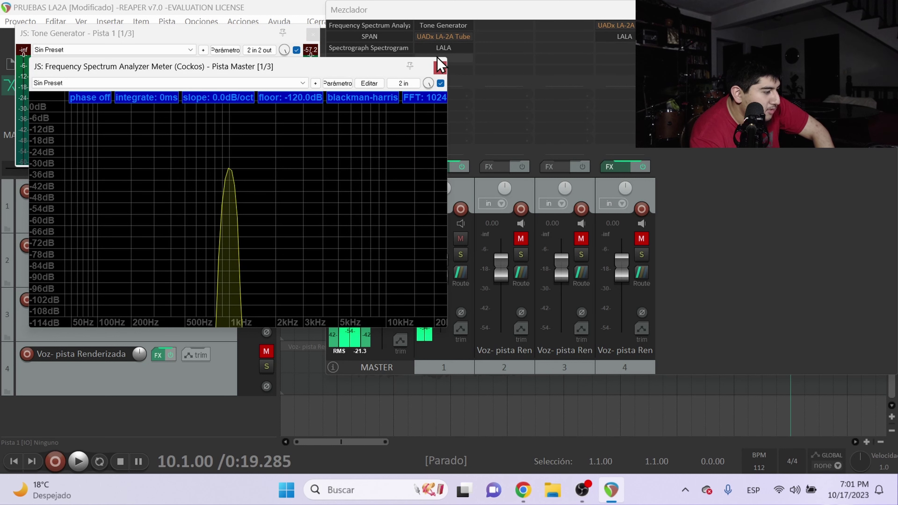
left_click(444, 50)
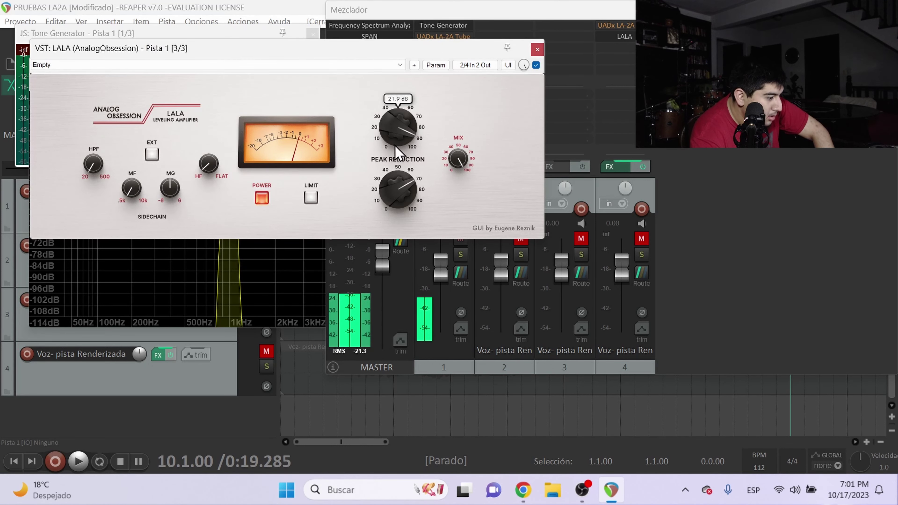
left_click_drag(402, 142, 401, 120)
left_click(541, 52)
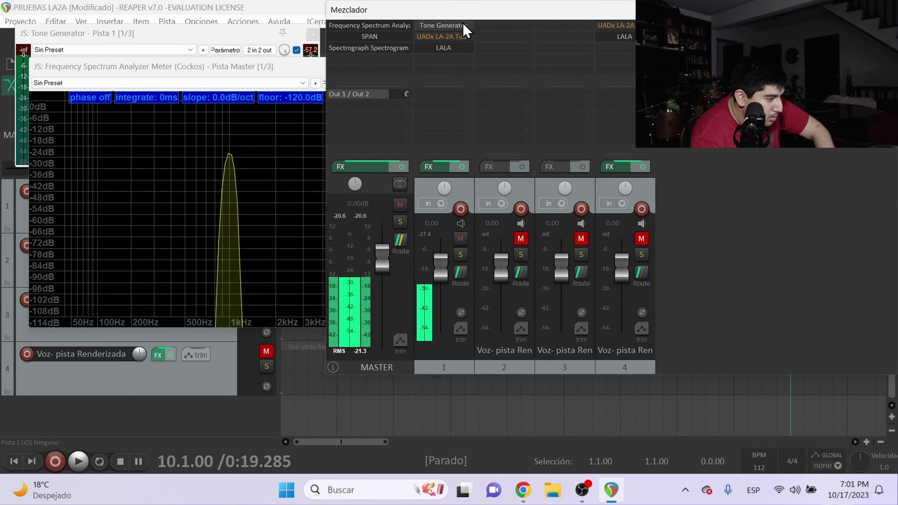
left_click(248, 35)
left_click(313, 35)
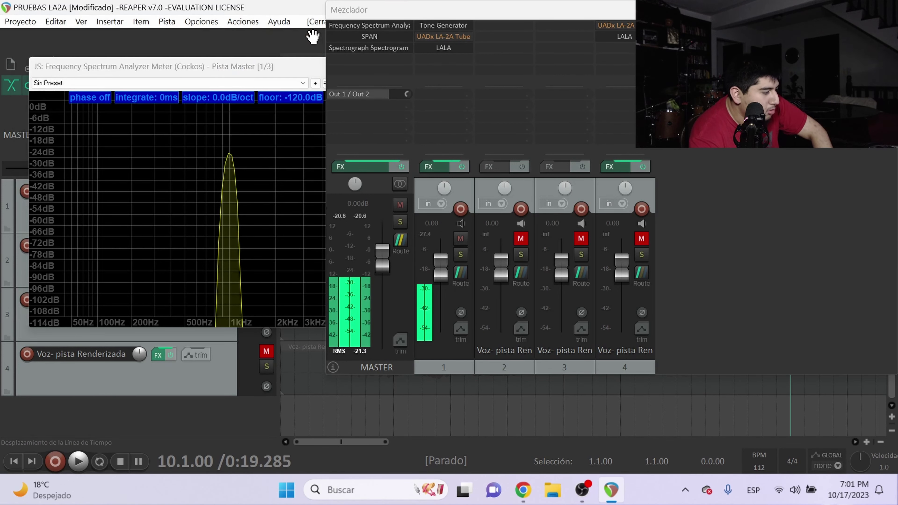
left_click(296, 70)
left_click(441, 68)
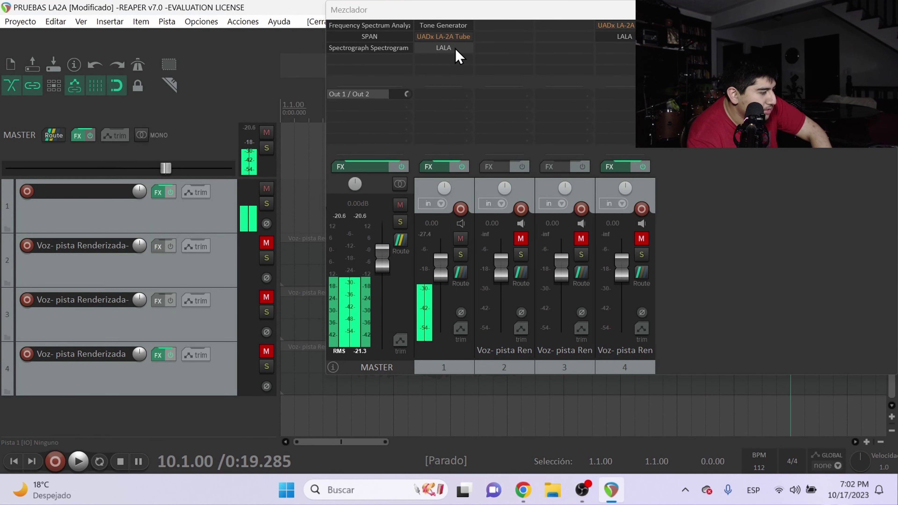
Set track 1's LALA peak reduction to 45.5 dB and examine the tone in the master's spectrogram and Frequency Spectrum Analyzer.
left_click(456, 51)
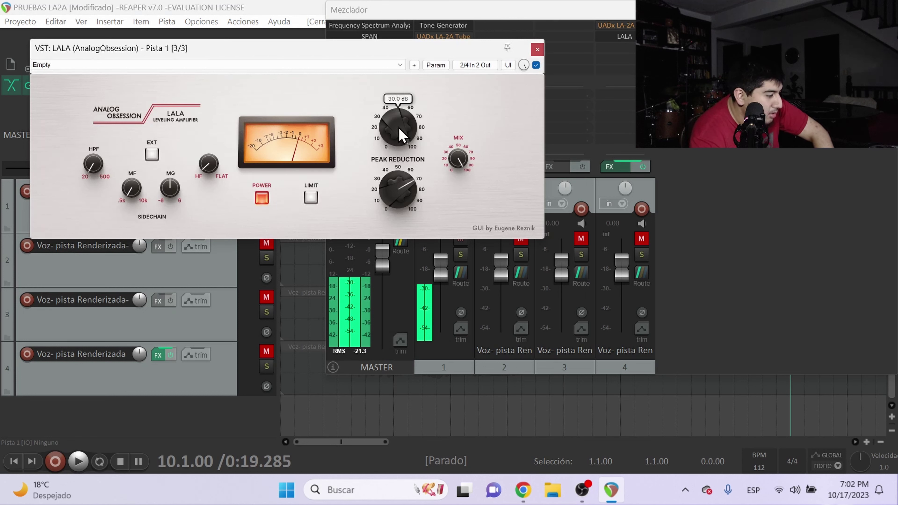
mouse_move(395, 195)
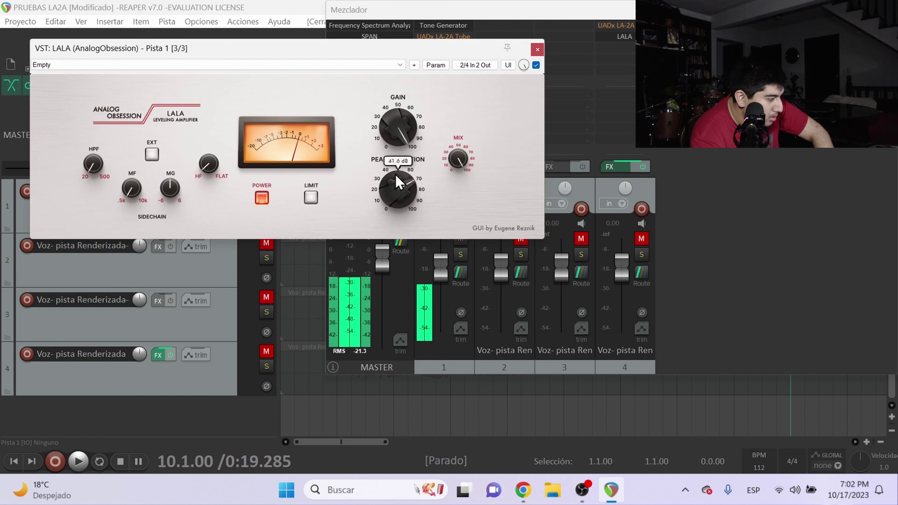
scroll(393, 192, "up", 4)
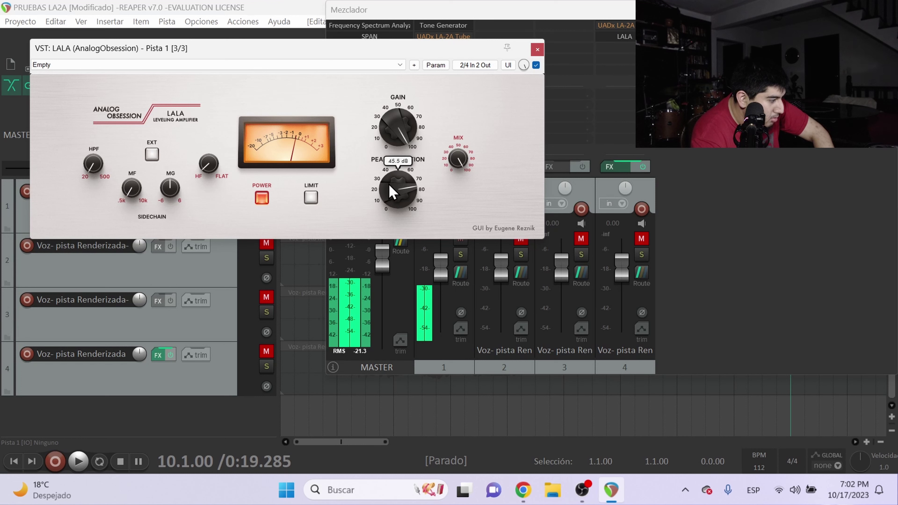
left_click(537, 49)
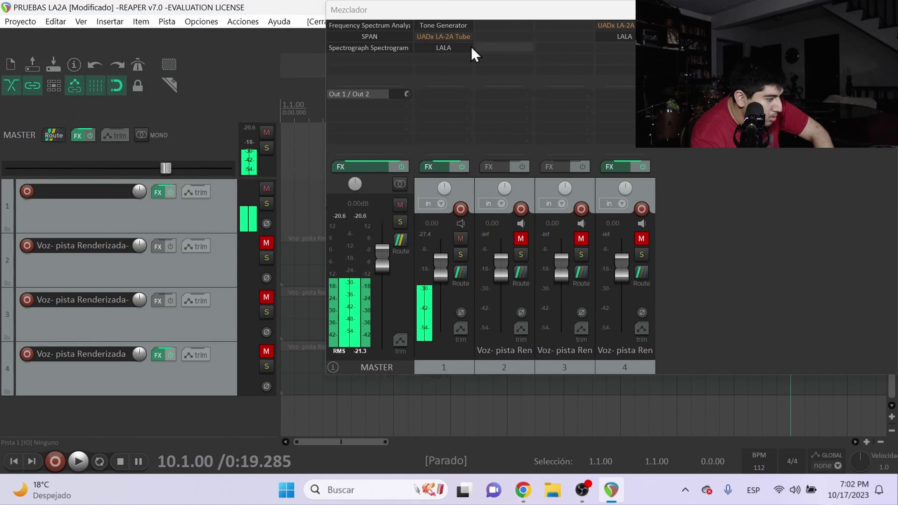
double_click(377, 50)
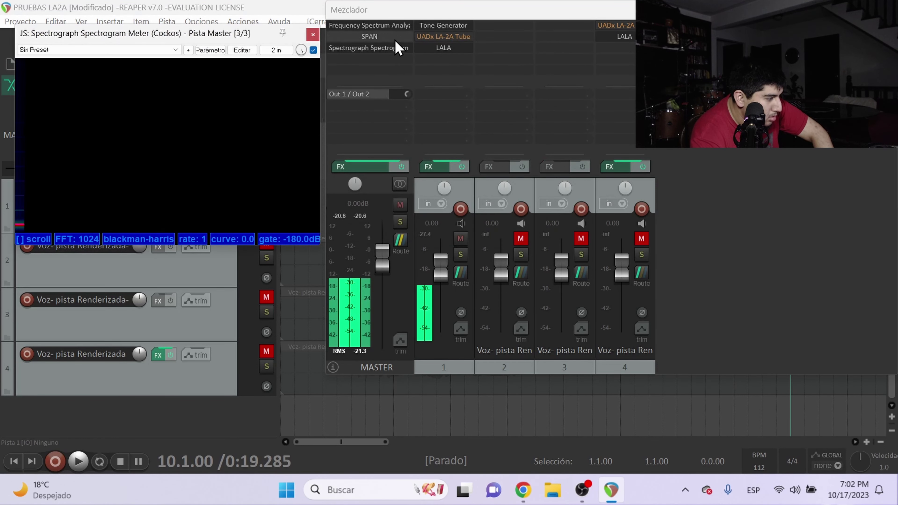
double_click(385, 28)
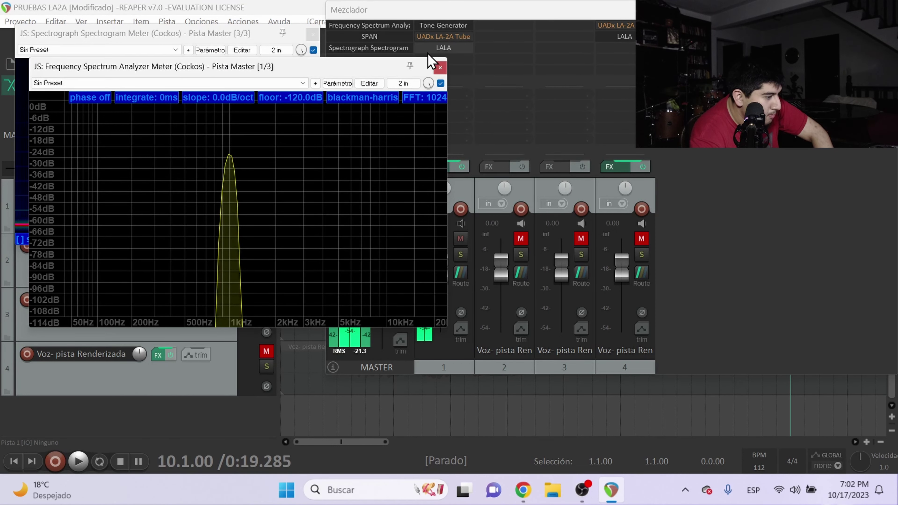
left_click(441, 69)
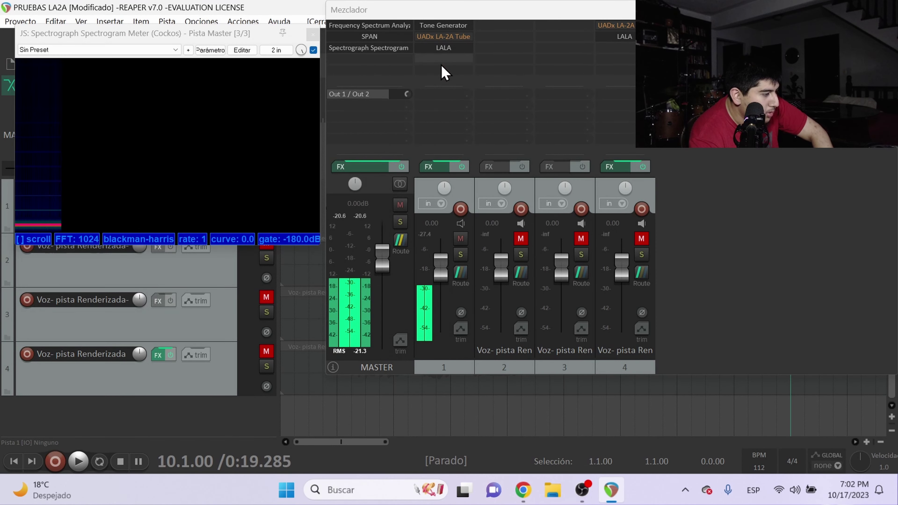
Raise LALA's peak reduction to 60.0 dB, lower it to 27.1 dB, and compare the tone in the master's spectrogram and spectrum analyzer.
double_click(450, 48)
mouse_move(207, 177)
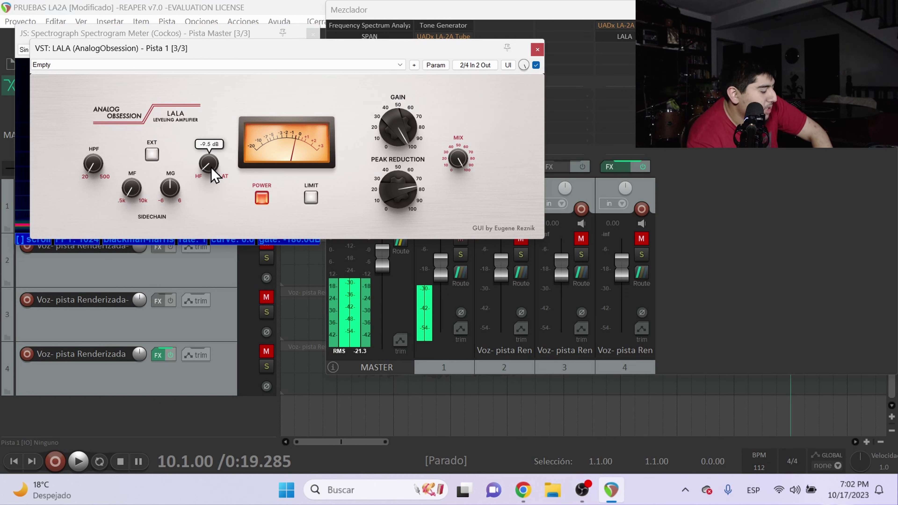
mouse_move(392, 194)
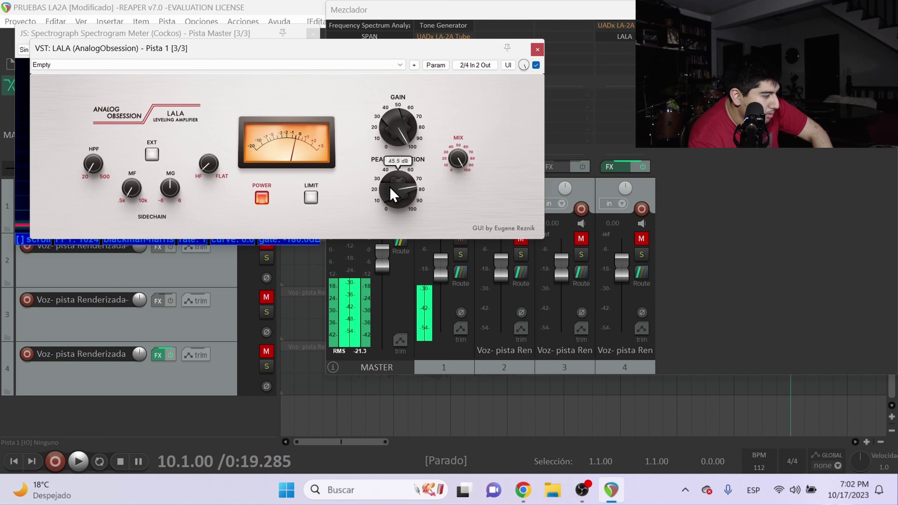
left_click_drag(388, 181, 390, 162)
mouse_move(394, 115)
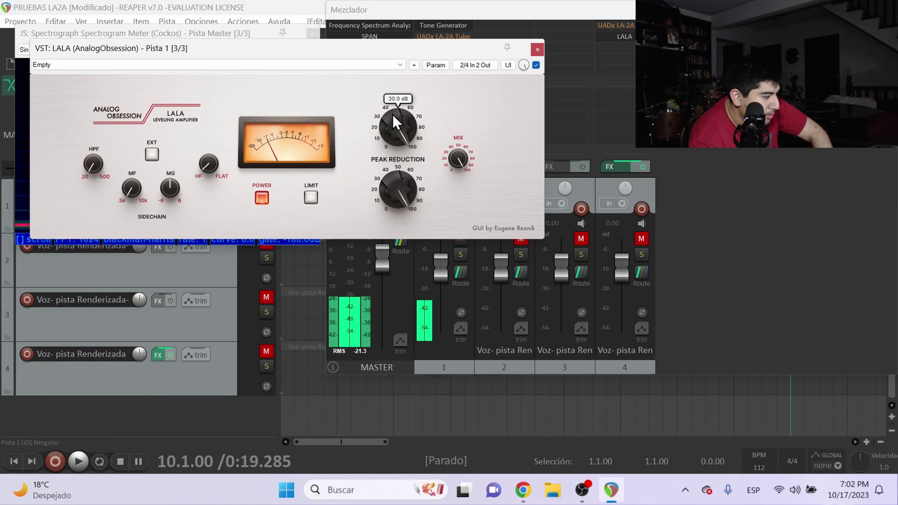
scroll(396, 124, "down", 1)
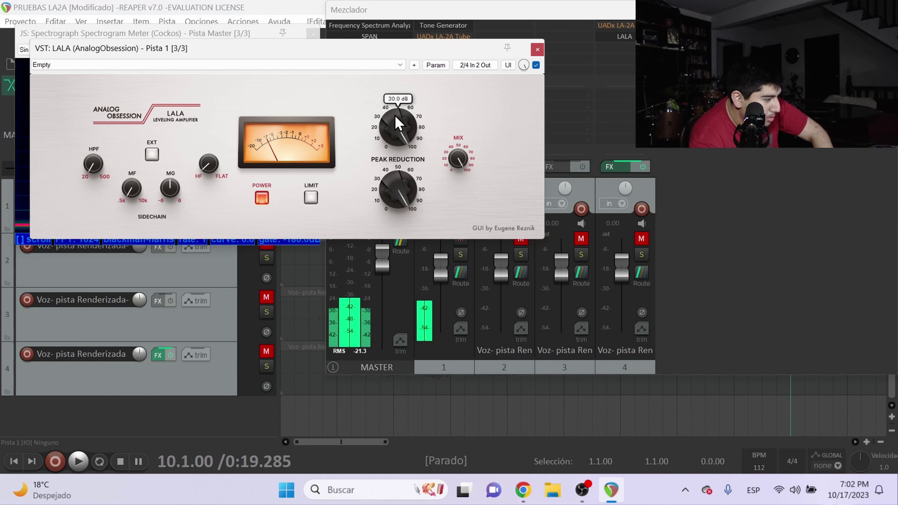
mouse_move(401, 188)
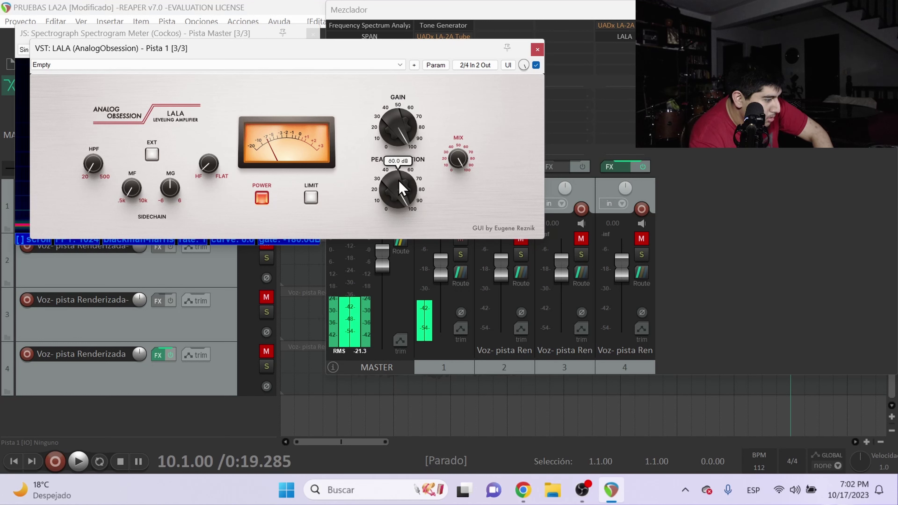
left_click_drag(401, 191, 387, 232)
left_click(537, 50)
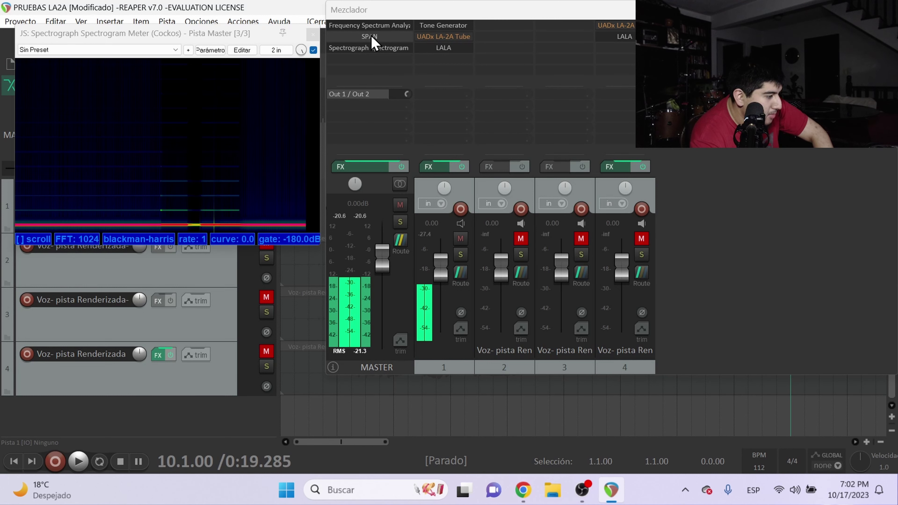
left_click(386, 28)
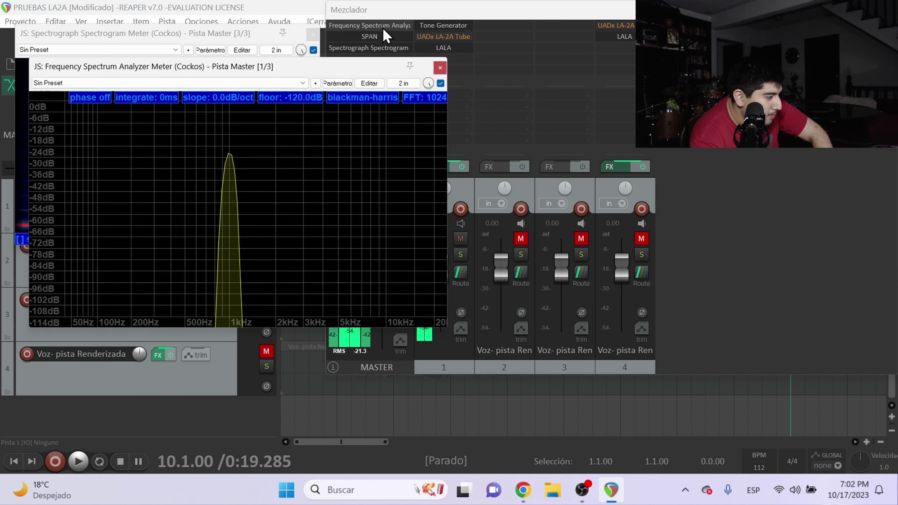
Set LALA's peak reduction to about 60 dB, examine the resulting harmonics, and close the LALA and Frequency Spectrum Analyzer windows.
left_click(446, 48)
mouse_move(393, 186)
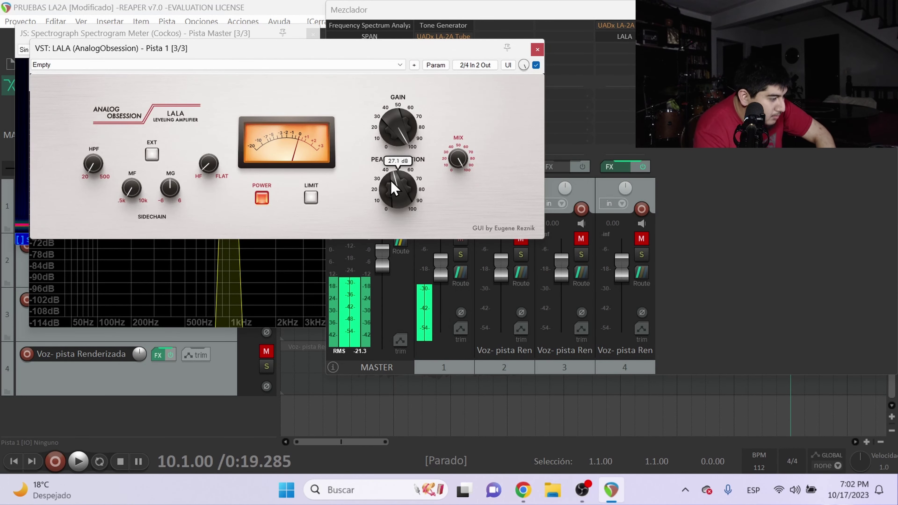
left_click_drag(393, 186, 427, 125)
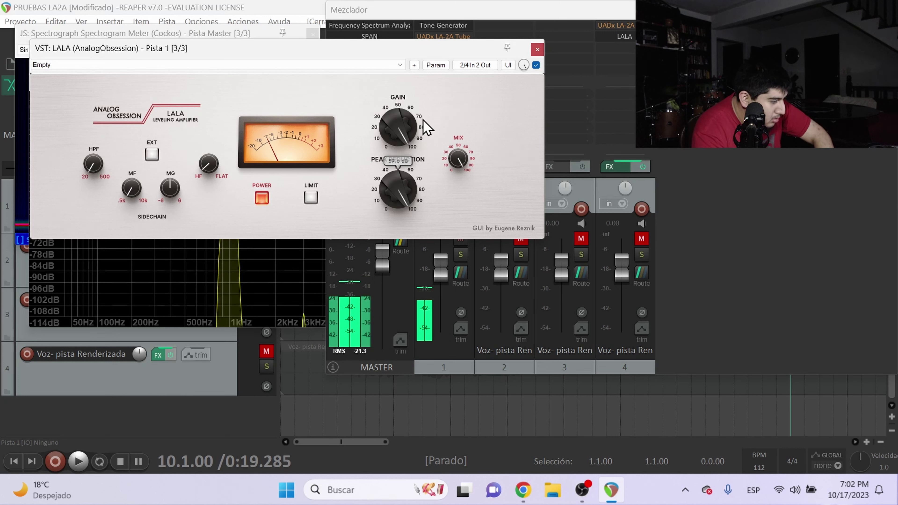
mouse_move(397, 124)
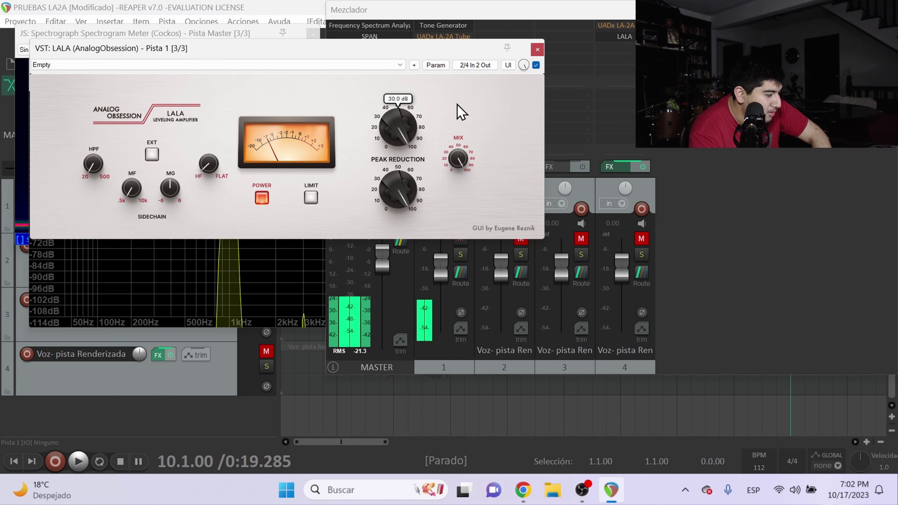
left_click(537, 50)
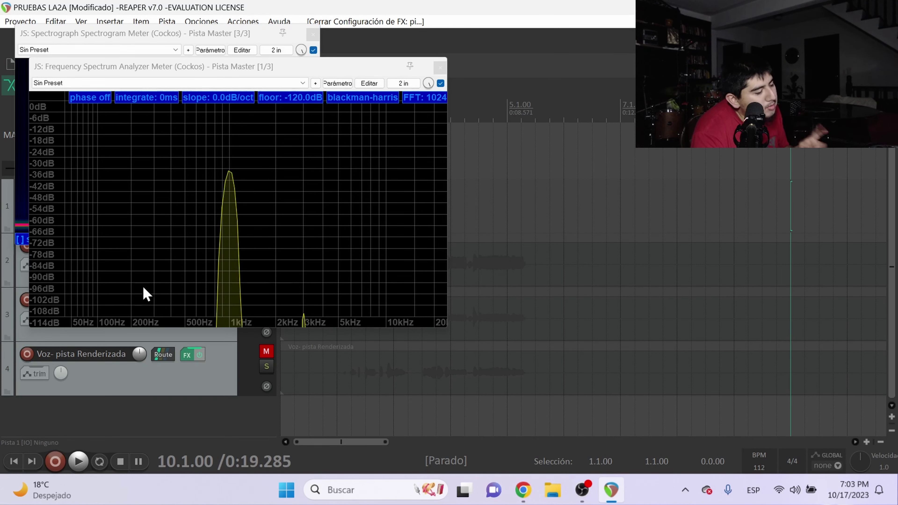
left_click(440, 67)
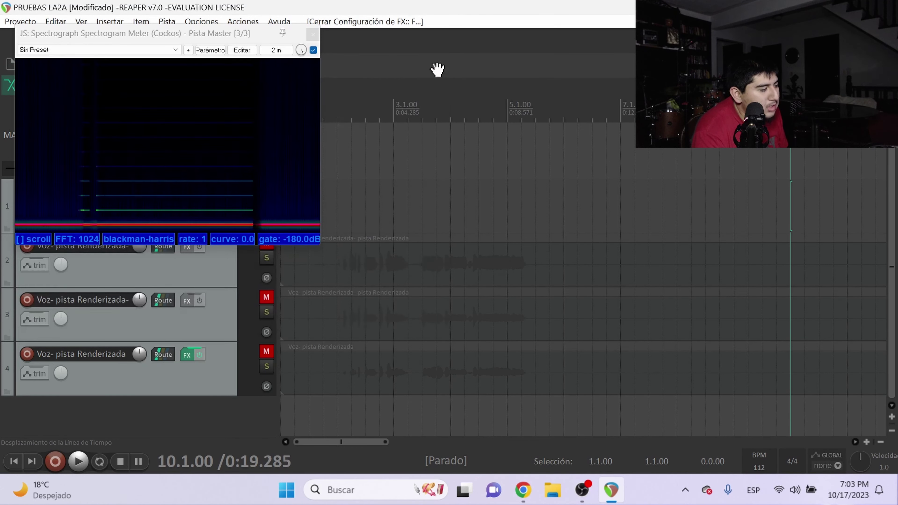
Switch on LALA's limit mode on track 1 and examine the tone in the master's Frequency Spectrum Analyzer.
left_click(313, 34)
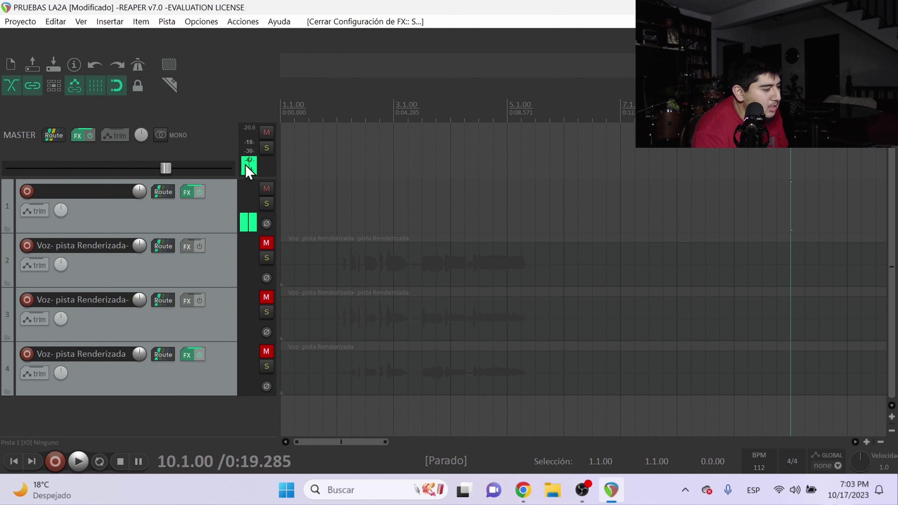
left_click(190, 194)
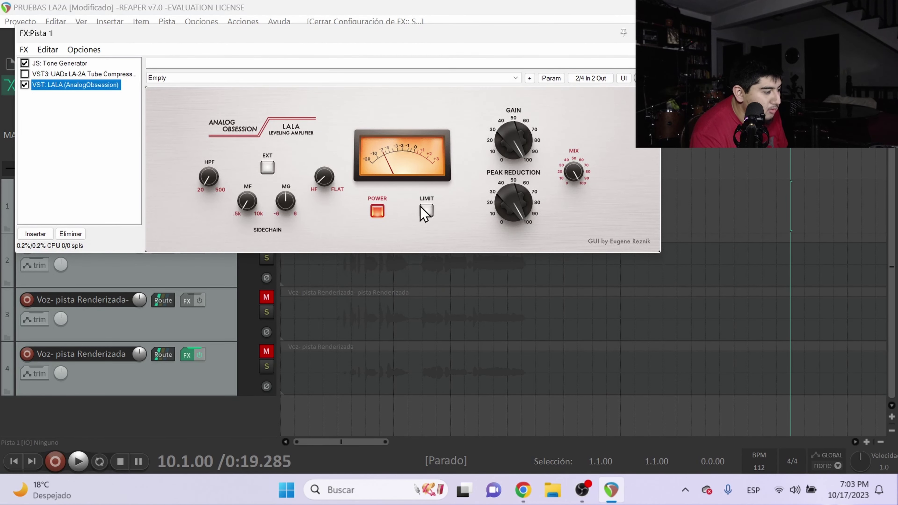
left_click(427, 211)
mouse_move(513, 141)
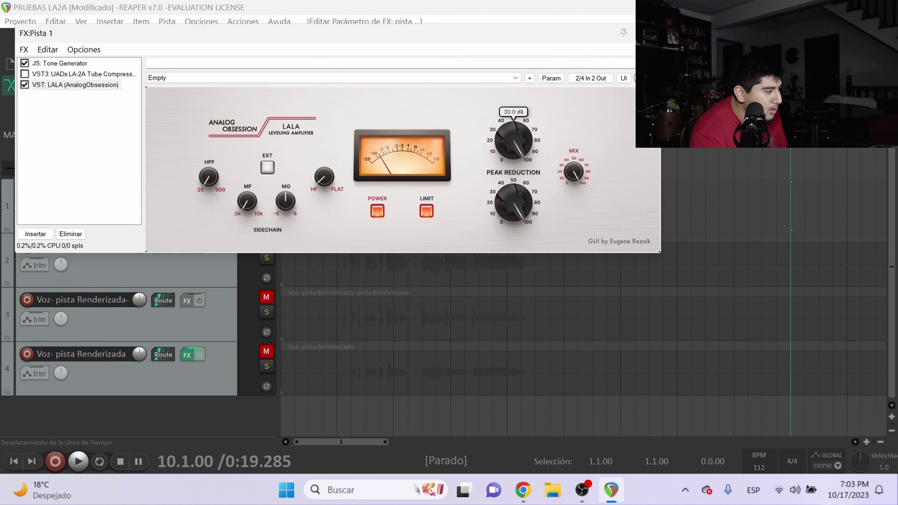
key("Escape")
left_click(80, 138)
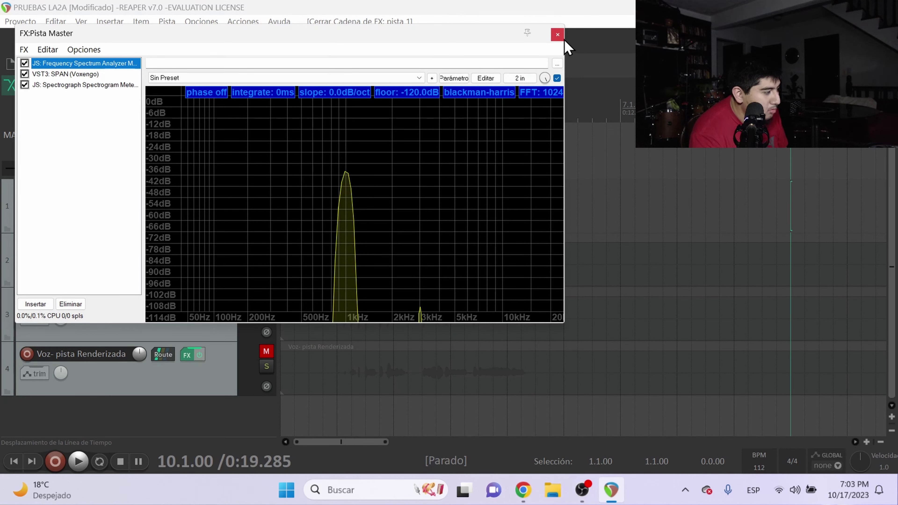
left_click(558, 35)
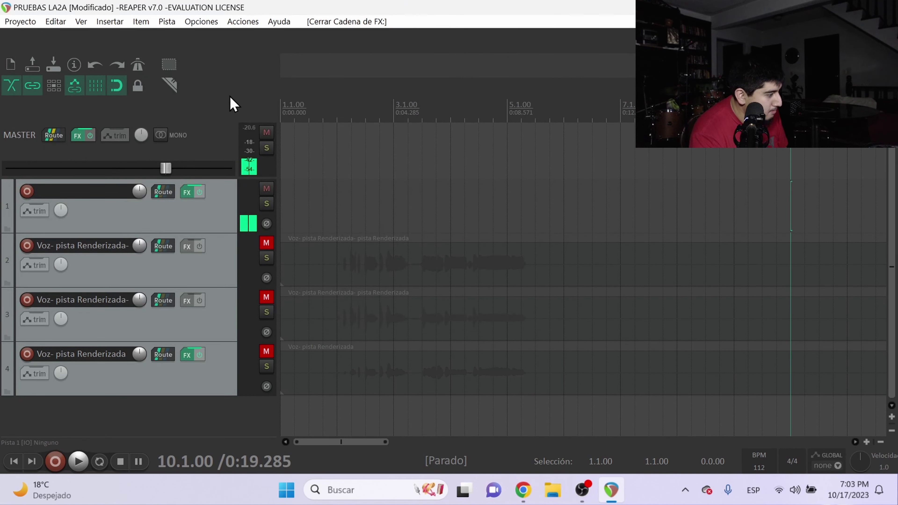
Remove SPAN and the Spectrograph Spectrogram Meter from the master's FX chain, keeping the Frequency Spectrum Analyzer.
left_click(80, 138)
left_click(73, 76)
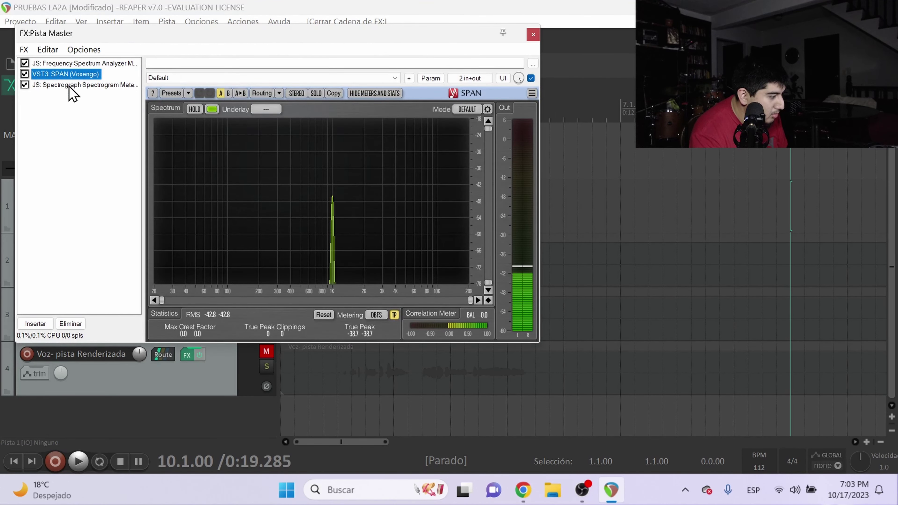
left_click(70, 87)
left_click(72, 75)
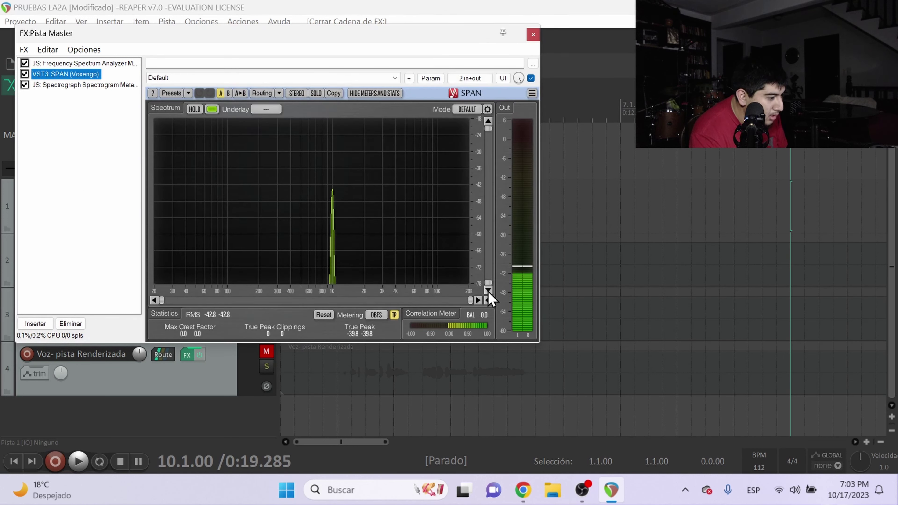
left_click(70, 323)
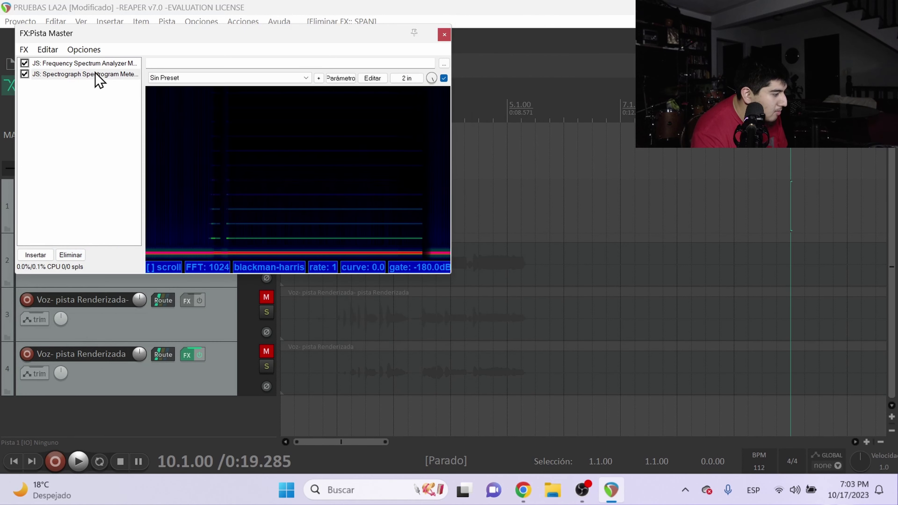
left_click(71, 255)
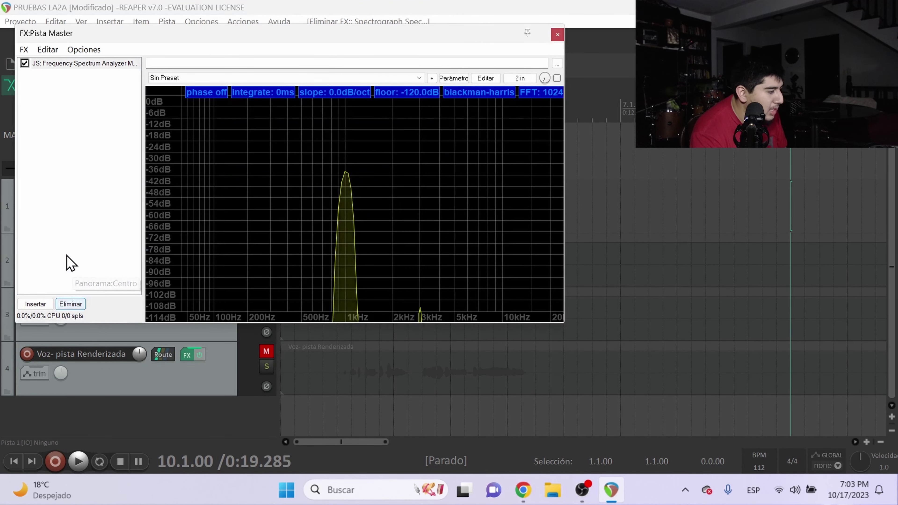
left_click(558, 35)
Switch off LALA's limit mode on track 1 and apply 176.4k/192k FX oversampling to the plugin.
left_click(188, 192)
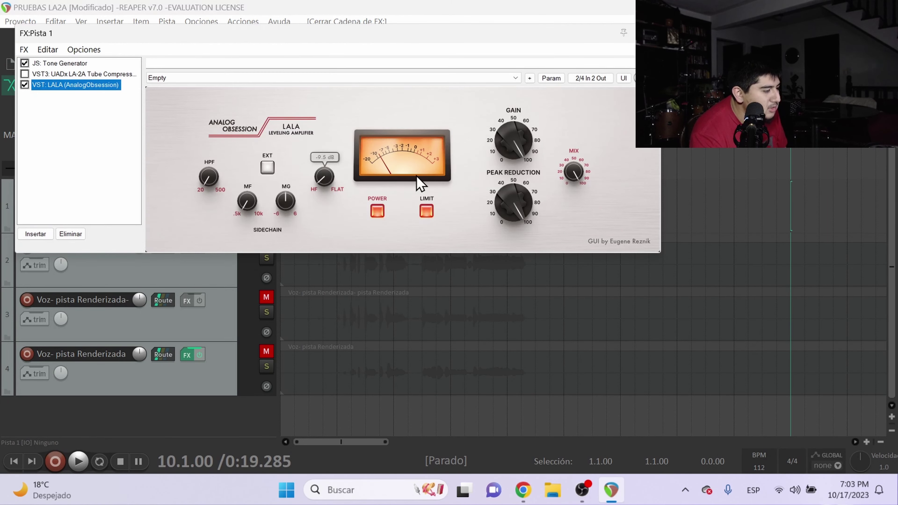
left_click(426, 210)
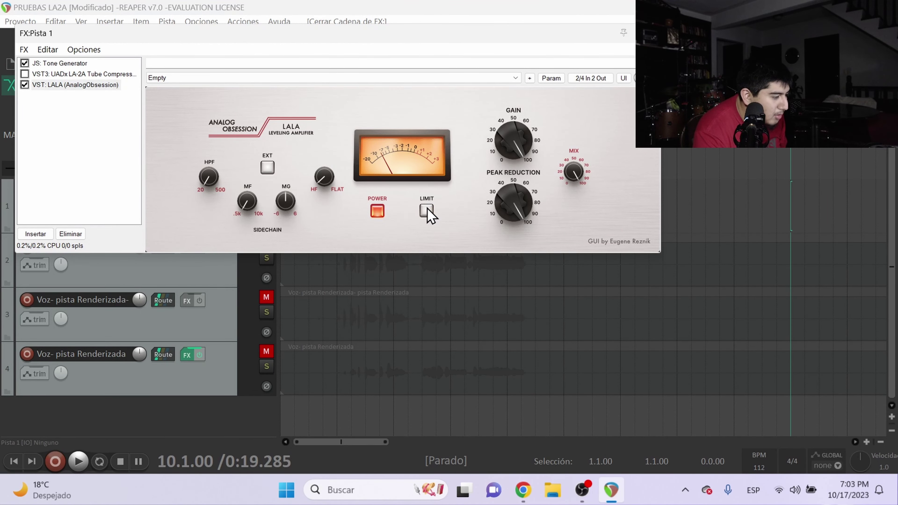
right_click(431, 36)
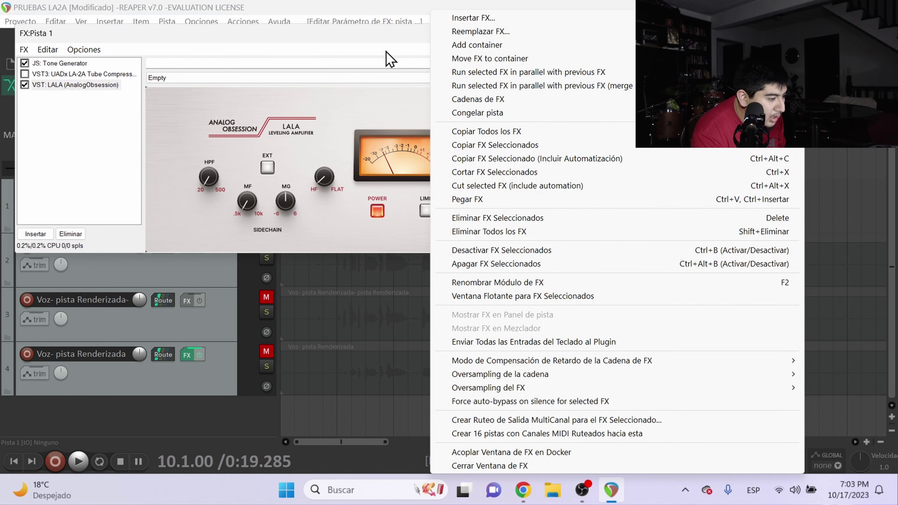
left_click(392, 41)
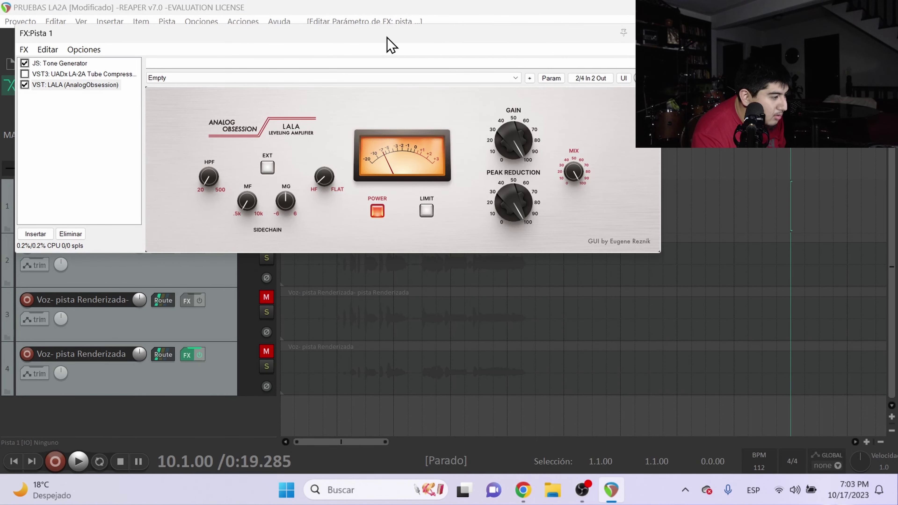
right_click(388, 39)
mouse_move(458, 390)
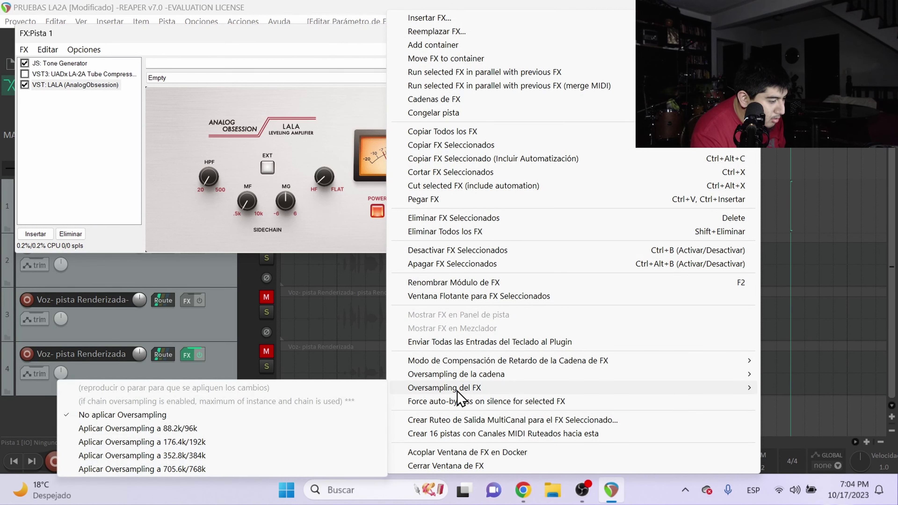
left_click(240, 442)
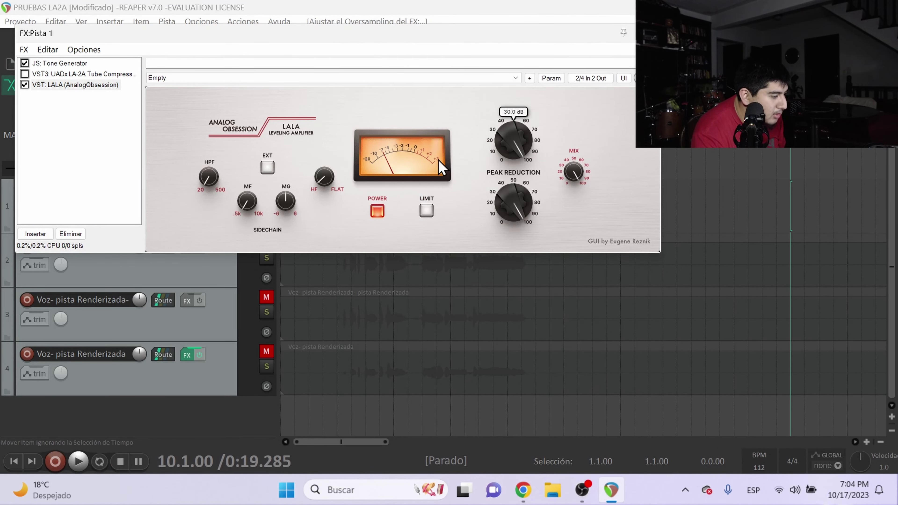
Check LALA's settings on track 1 and examine the oversampled tone's harmonics in the master's Frequency Spectrum Analyzer.
left_click(648, 33)
left_click_drag(666, 159, 577, 169)
left_click(186, 193)
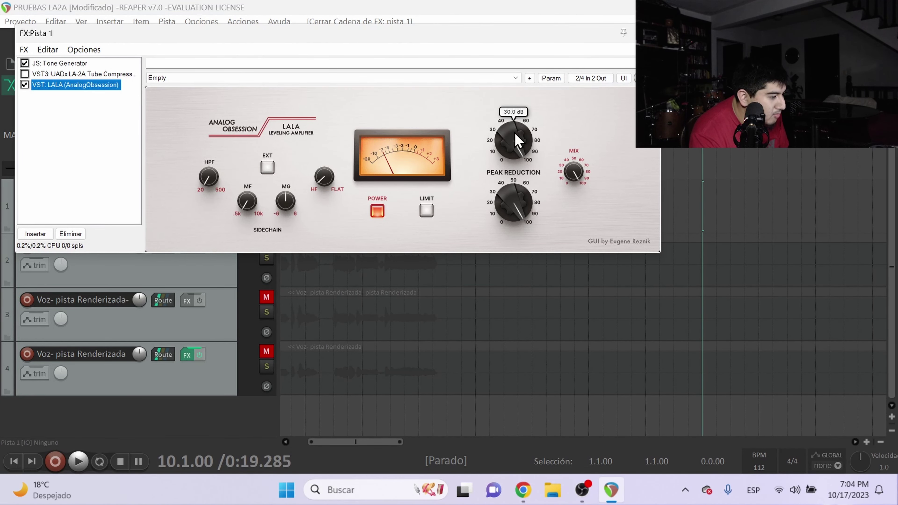
mouse_move(286, 201)
key("Escape")
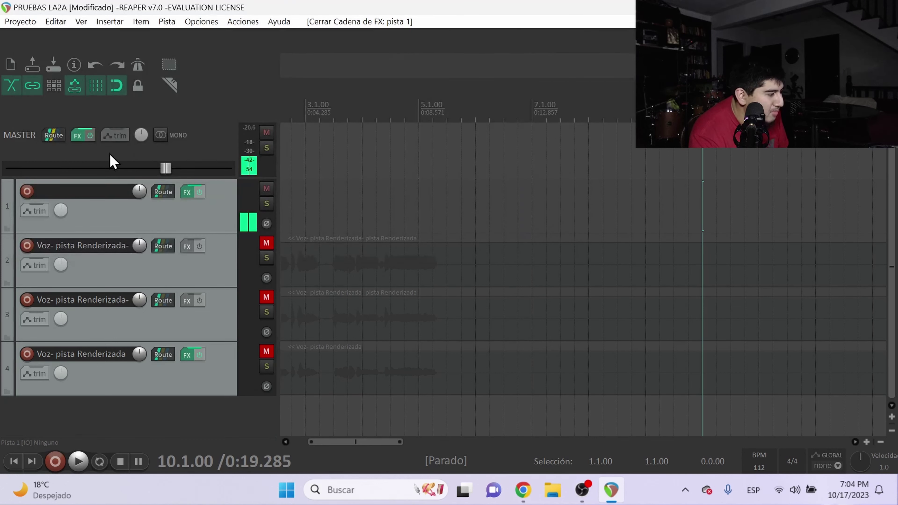
left_click(76, 136)
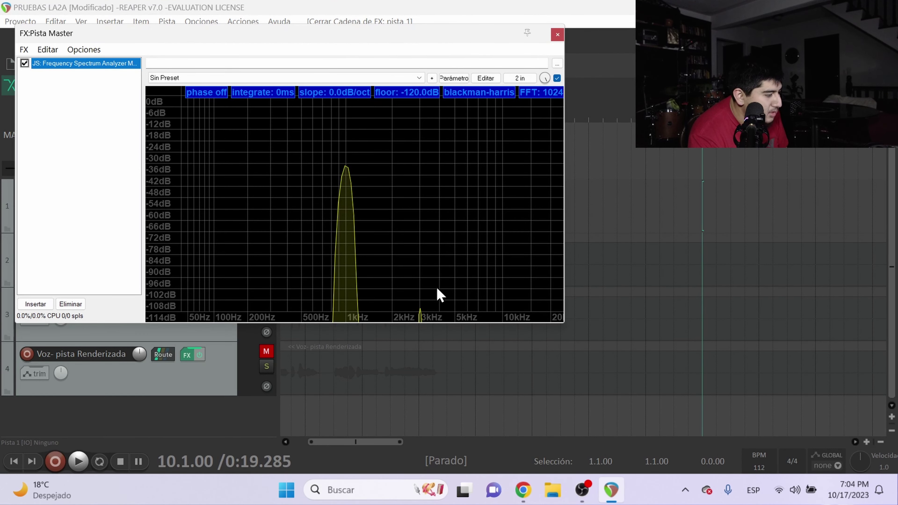
left_click(558, 35)
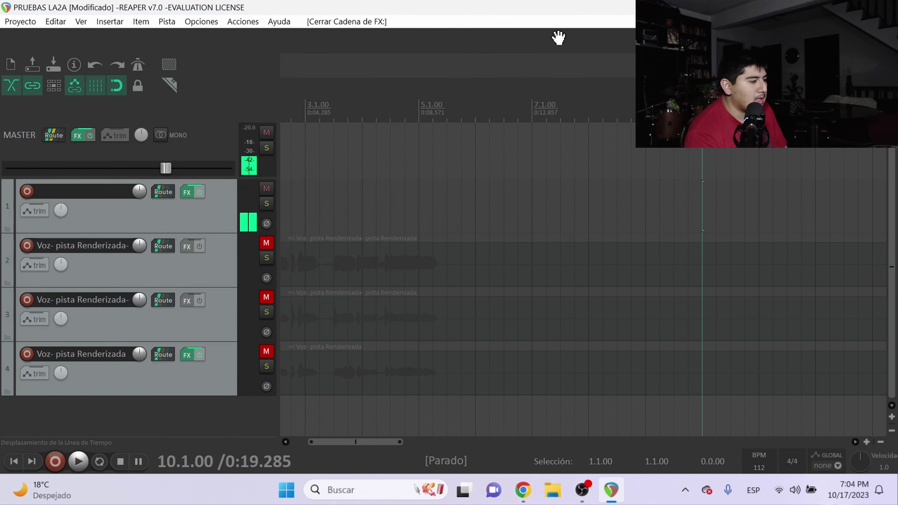
Lower LALA's peak reduction to 38.0 dB and examine the tone in the master's Frequency Spectrum Analyzer.
left_click(190, 193)
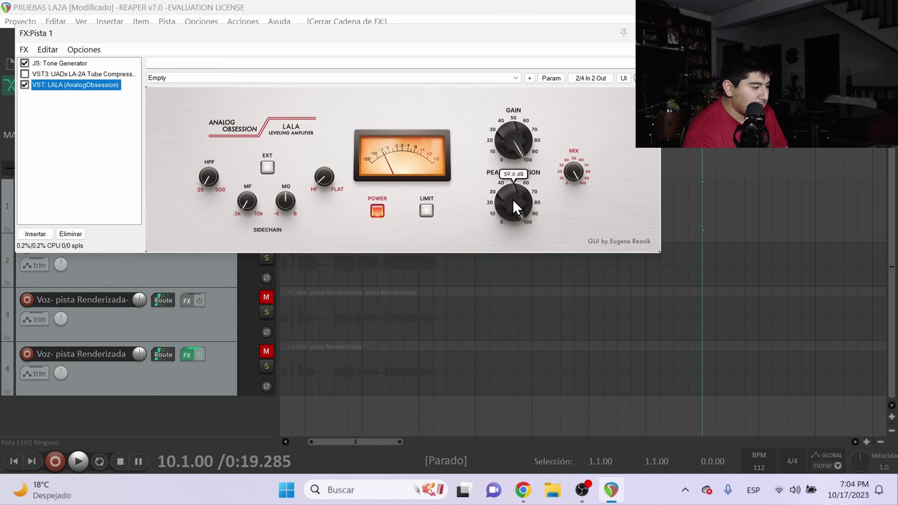
left_click_drag(513, 200, 515, 227)
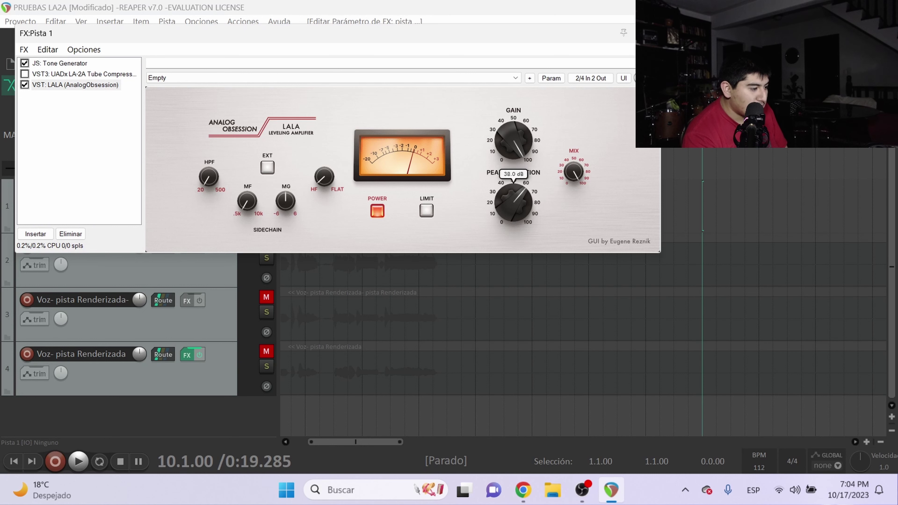
left_click(649, 33)
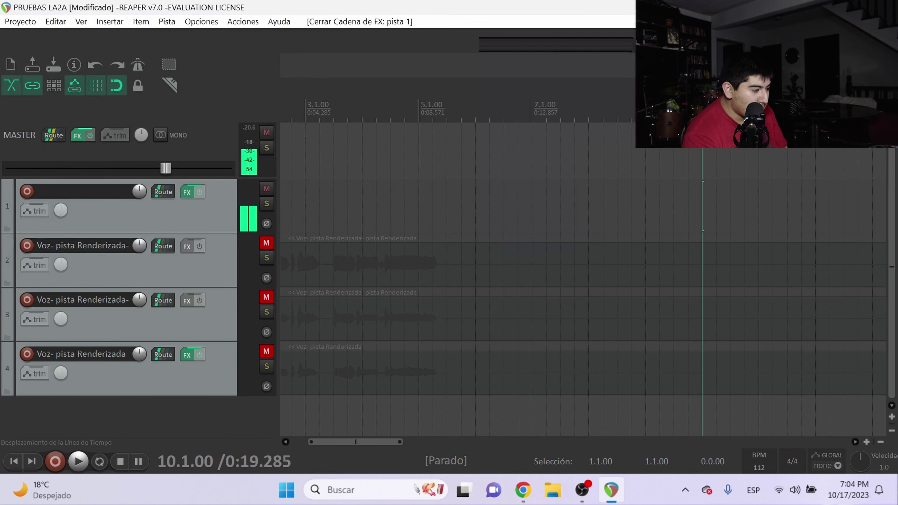
left_click(78, 136)
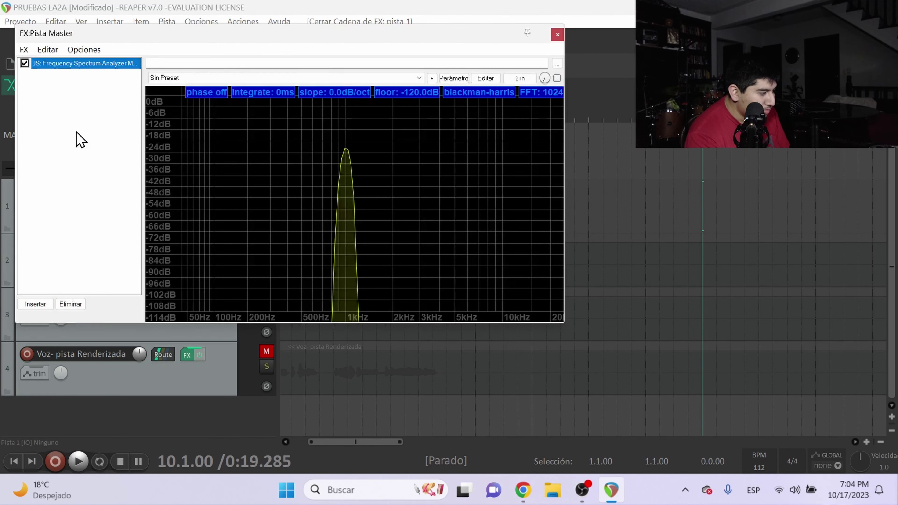
left_click(557, 35)
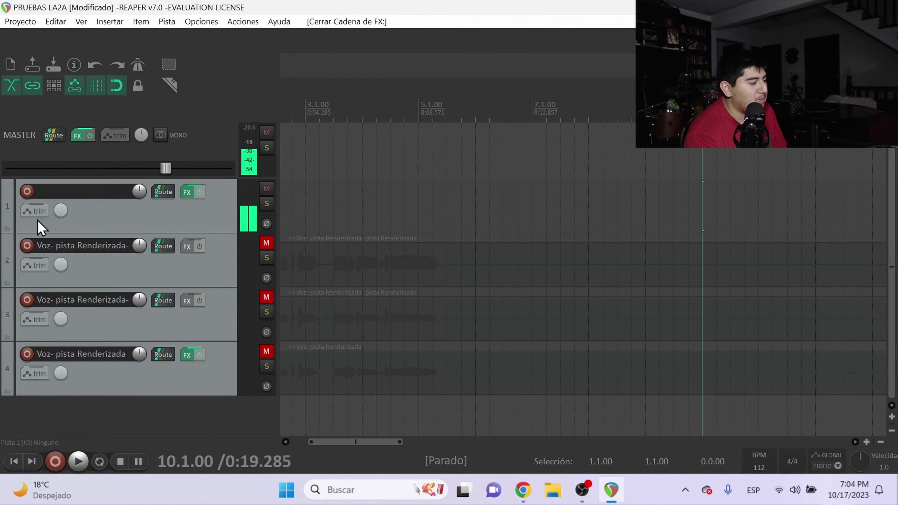
Raise LALA's peak reduction to its maximum and compare its interface with the UADx LA-2A's on track 1.
left_click(187, 192)
left_click_drag(505, 213, 503, 166)
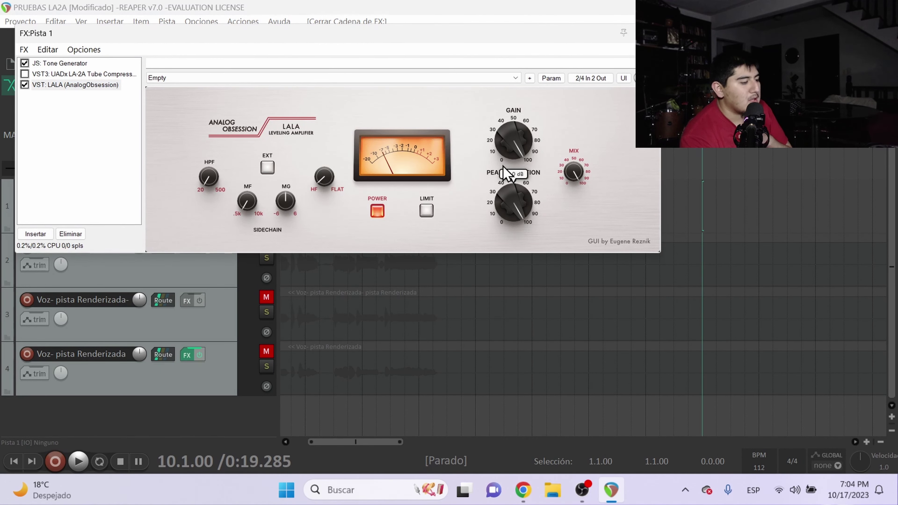
left_click(90, 75)
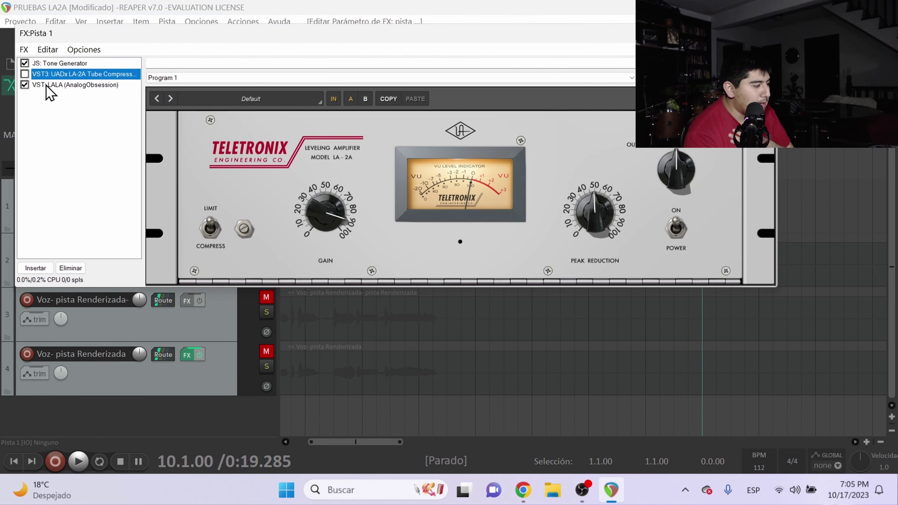
left_click(48, 87)
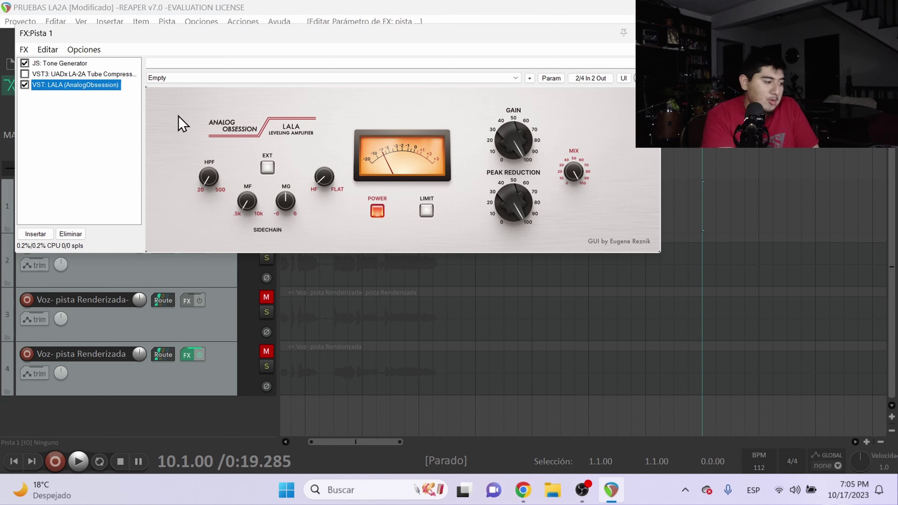
Set LALA's sidechain HPF to 500, its MF to 10.00 kHz, and turn the HF control fully to FLAT.
mouse_move(212, 181)
left_click_drag(209, 179, 250, 76)
mouse_move(245, 199)
left_click_drag(246, 201, 297, 94)
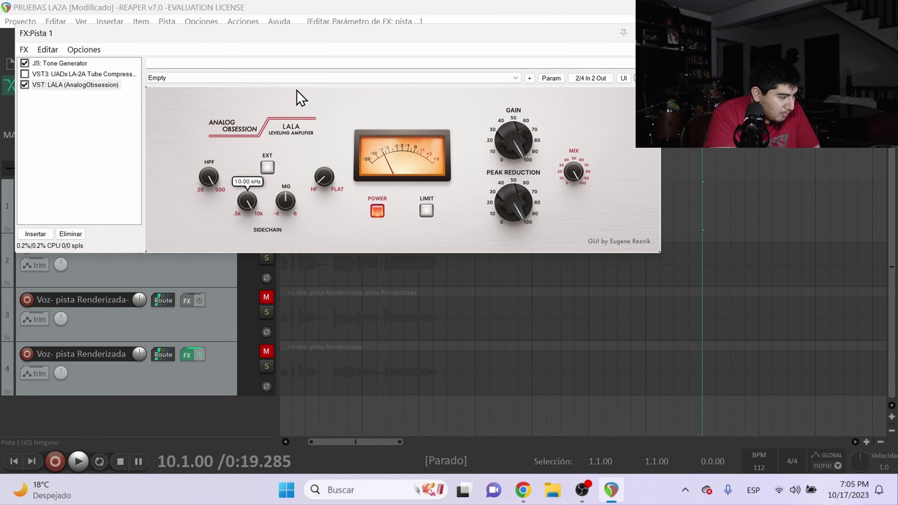
mouse_move(329, 183)
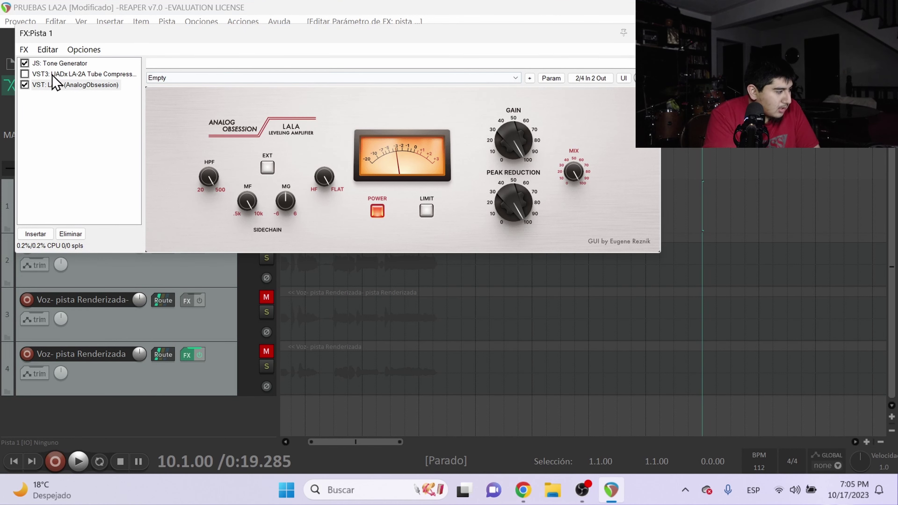
Examine the tone with the new sidechain settings in the master's Frequency Spectrum Analyzer and close the effect windows.
left_click(651, 33)
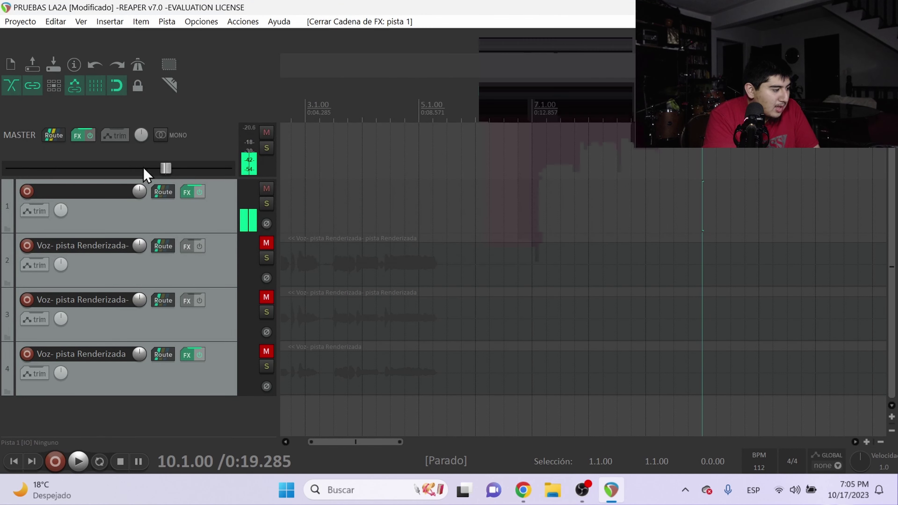
left_click(186, 193)
key("Escape")
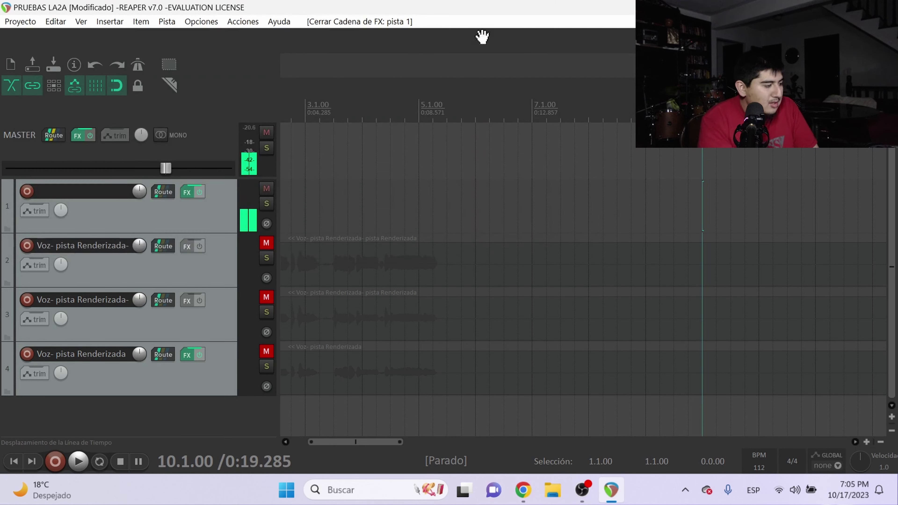
left_click(78, 135)
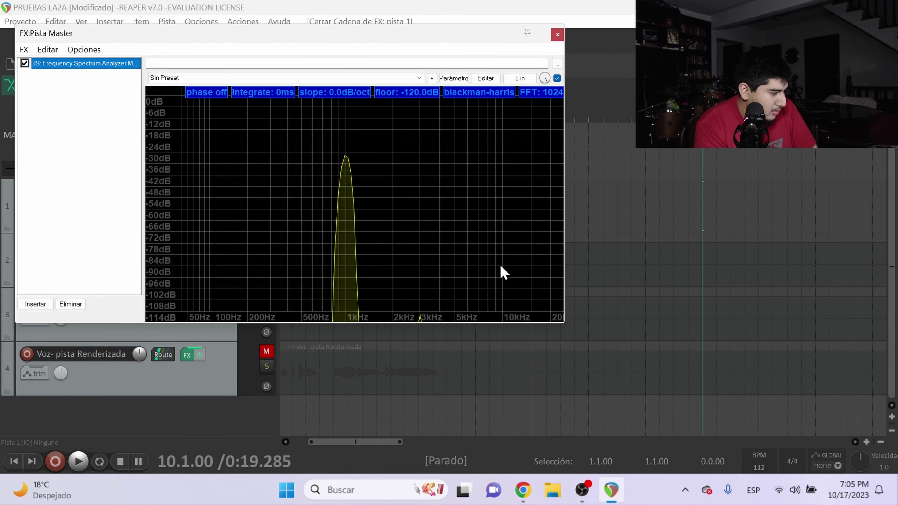
left_click(558, 34)
Bypass LALA and the Tone Generator on track 1 and close the track's FX chain.
left_click(188, 192)
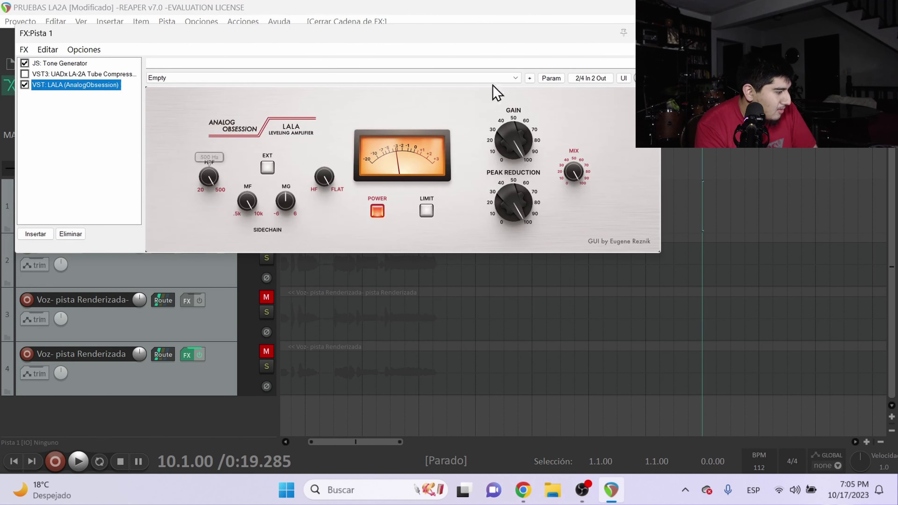
left_click(24, 63)
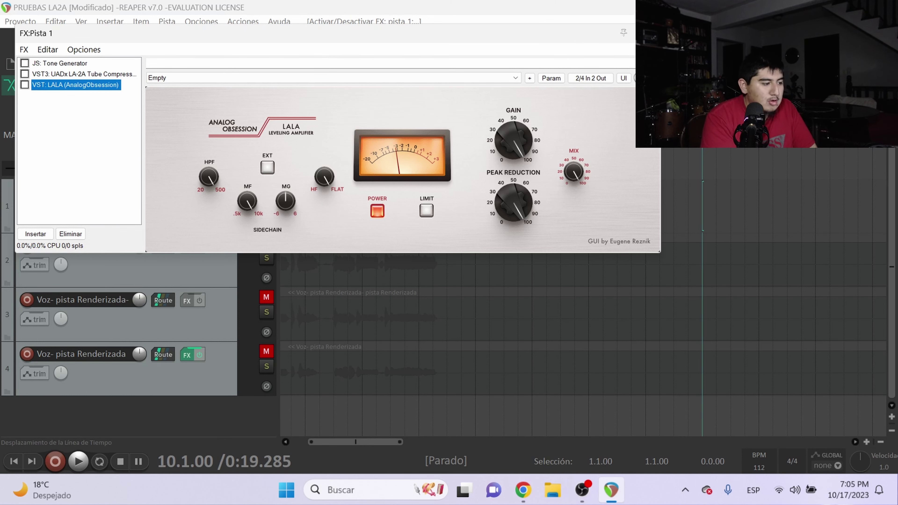
left_click(649, 33)
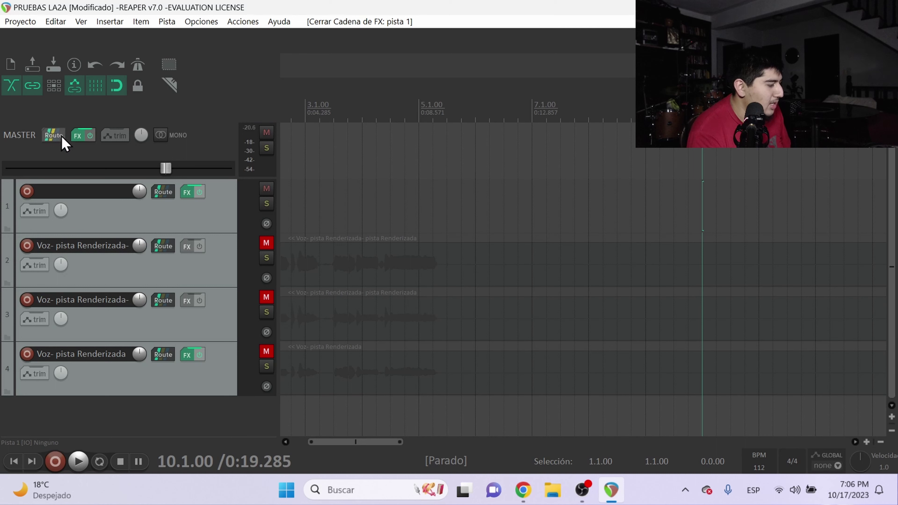
Check the Frequency Spectrum Analyzer in the master's FX chain and close its window.
left_click(77, 135)
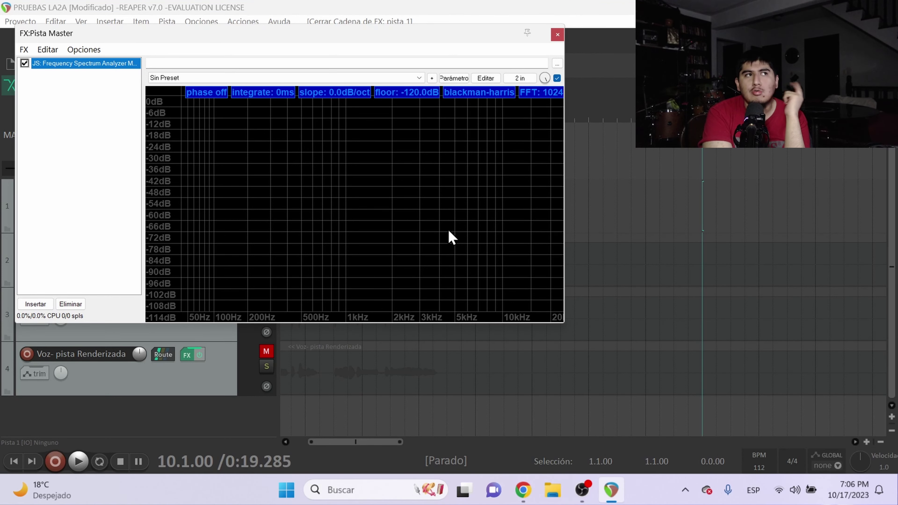
left_click(558, 35)
Unmute vocal tracks 4, 3 and 2, return the playhead to the project start, and check track 4's UADx LA-2A settings.
left_click(266, 351)
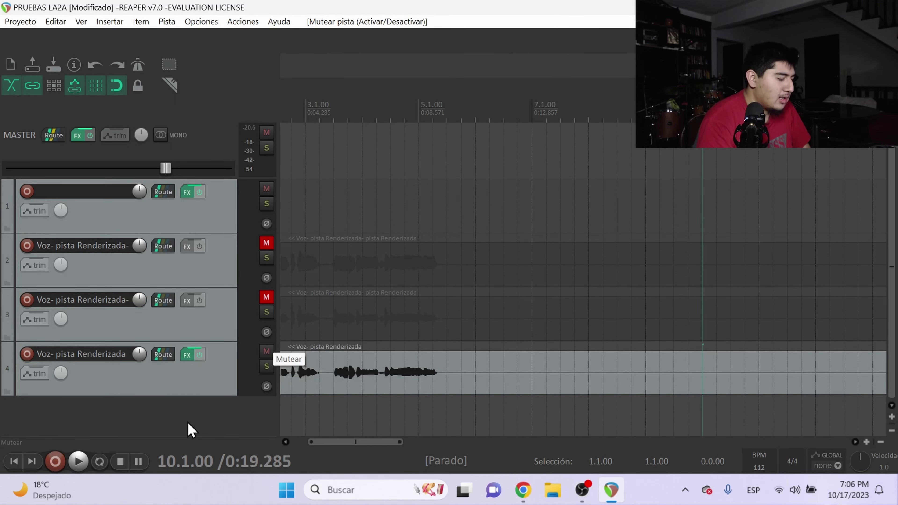
left_click(14, 461)
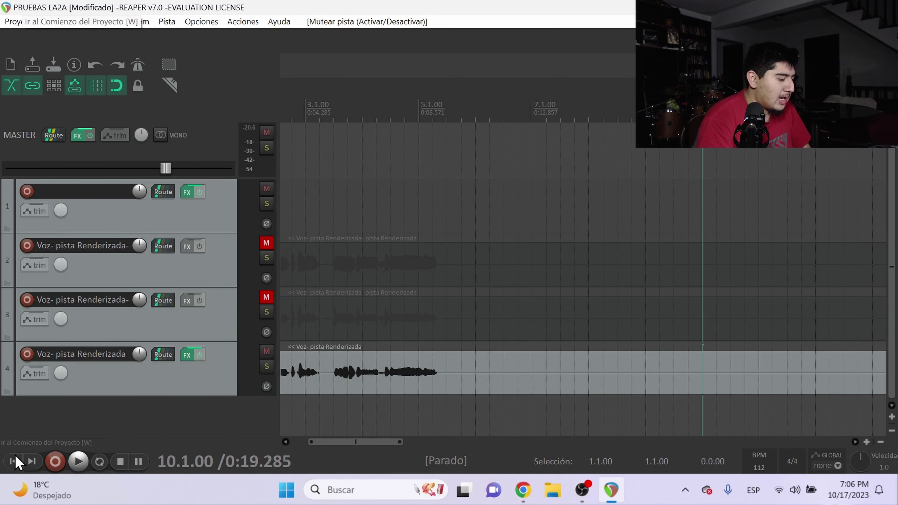
left_click(186, 355)
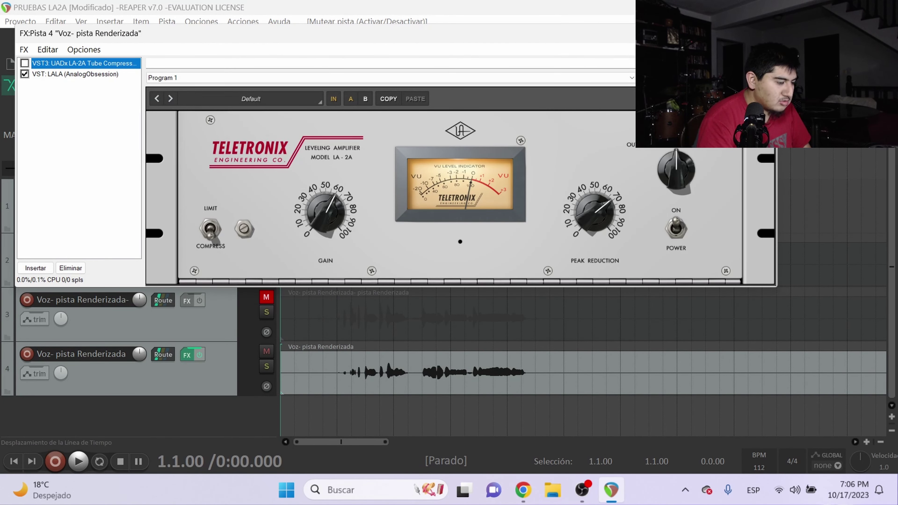
left_click(765, 33)
left_click(267, 296)
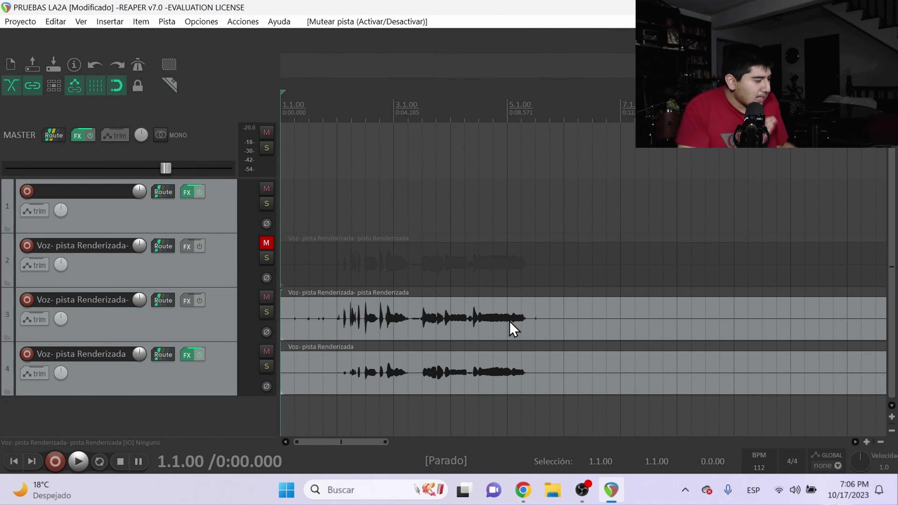
left_click(266, 243)
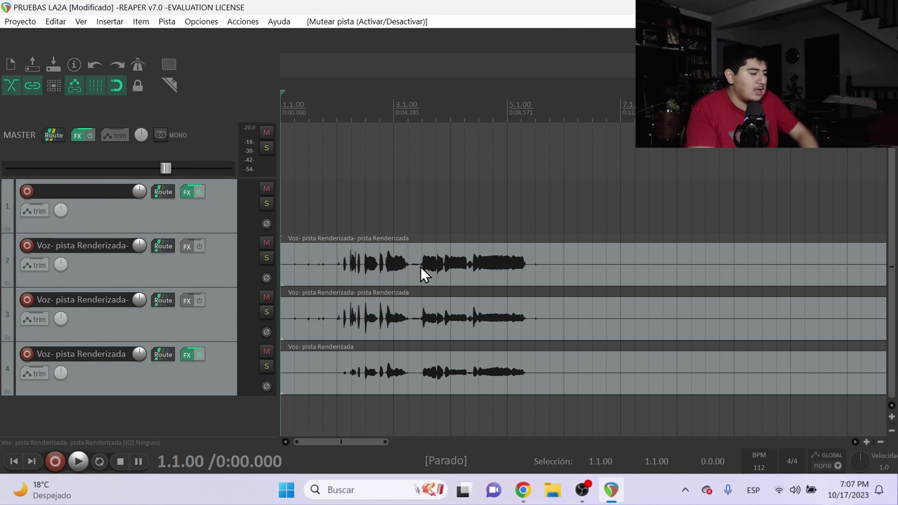
Open LALA's interface in the FX chain of track 4 to examine its settings.
left_click(187, 356)
left_click(80, 75)
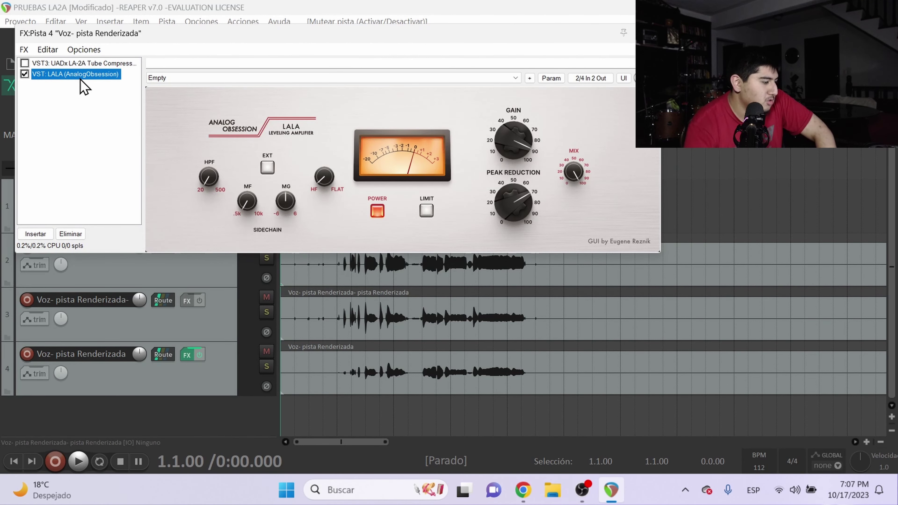